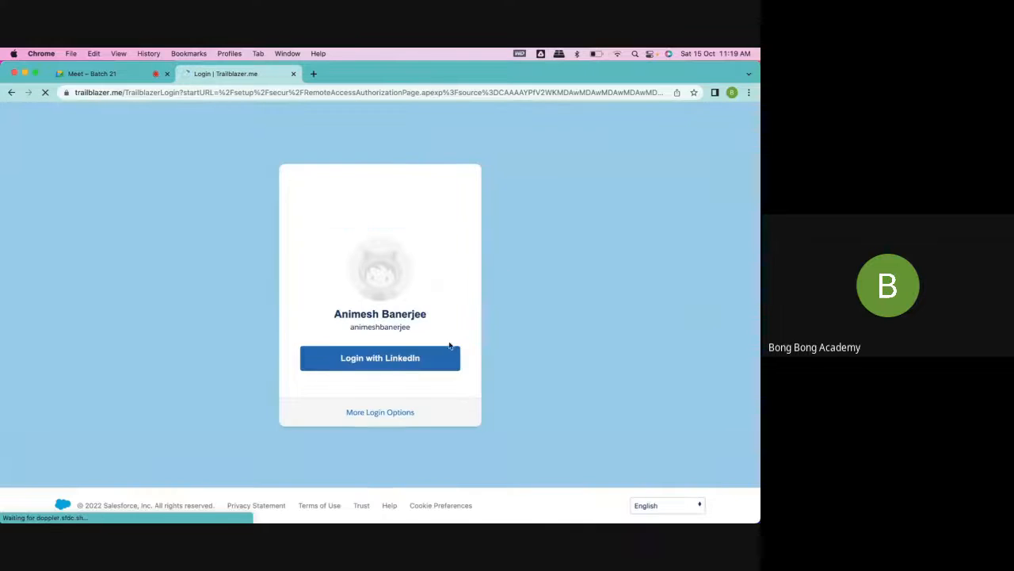
- Log in to Trailhead with LinkedIn and open the profile's Hands-On Orgs list
left_click(442, 345)
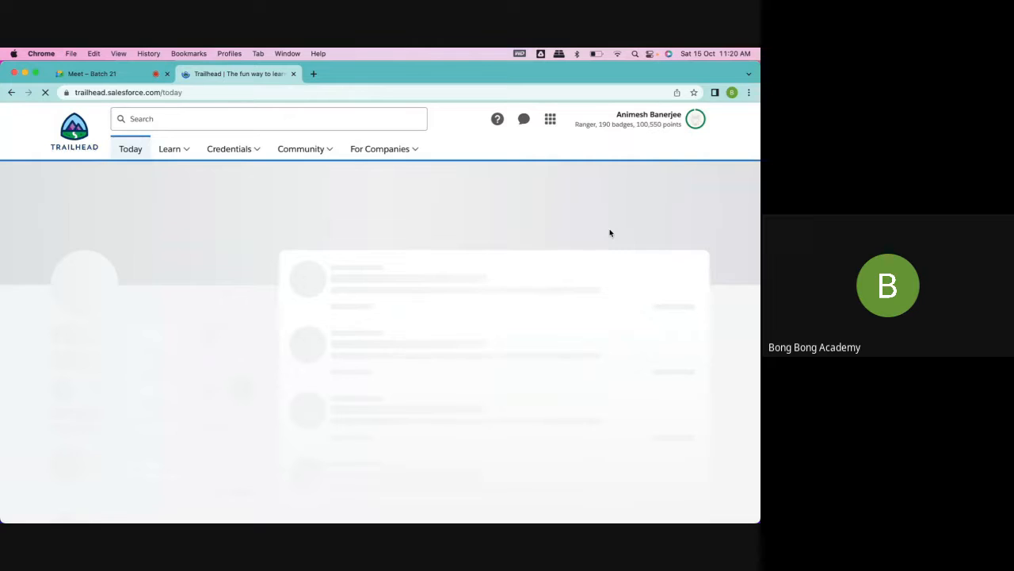
left_click(696, 119)
left_click(612, 272)
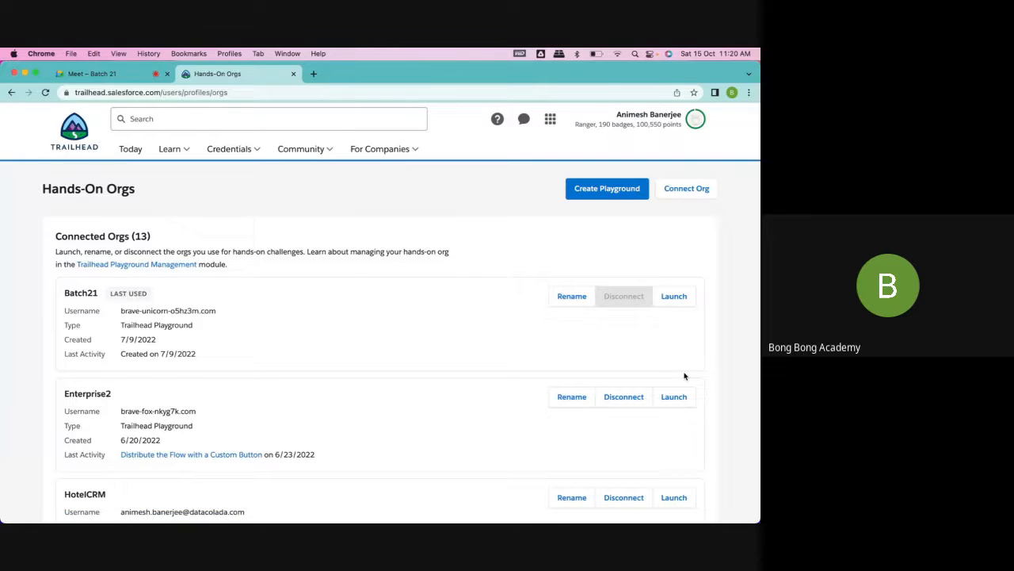
- Launch the Batch21 playground from the connected orgs, closing any other org opened by mistake
left_click(674, 296)
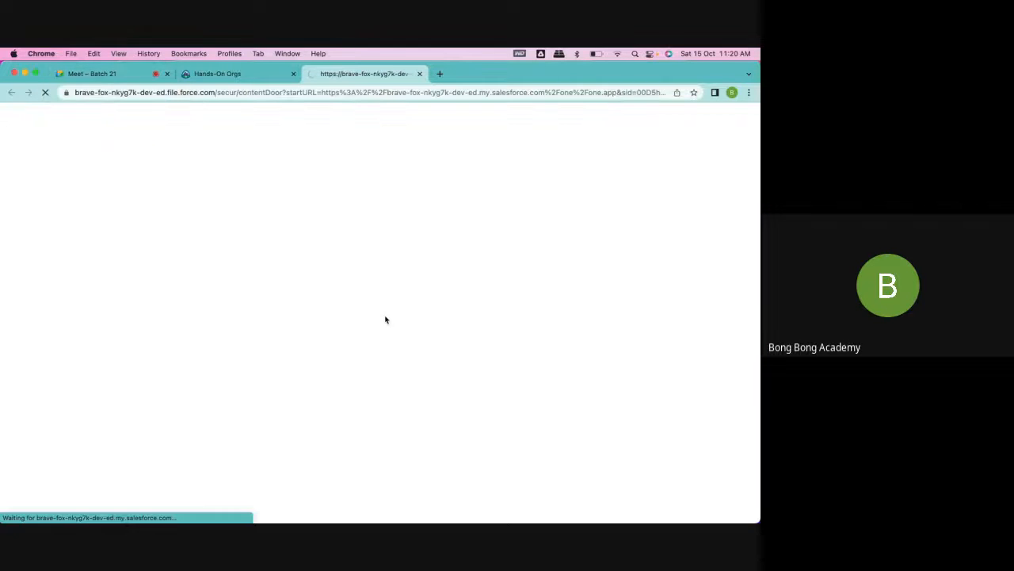
left_click(419, 74)
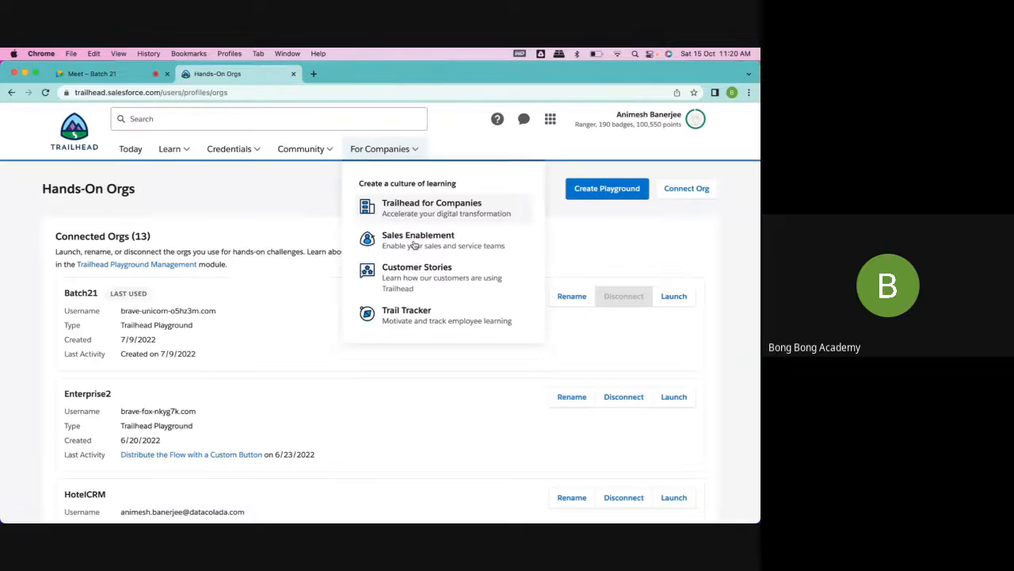
left_click(673, 295)
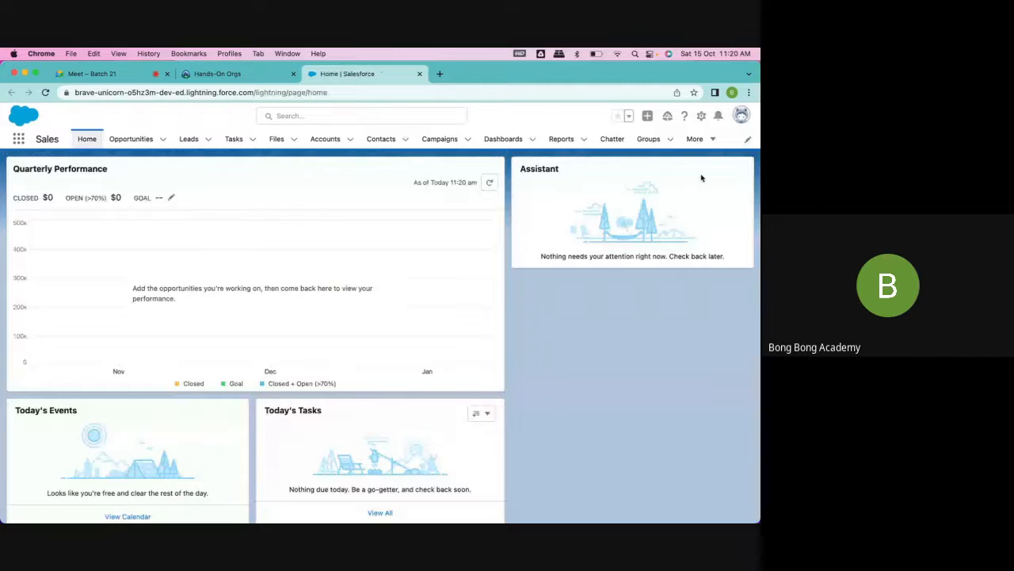
- Open Setup for the org and find the Approval Processes page by searching for "approval"
left_click(700, 116)
left_click(664, 146)
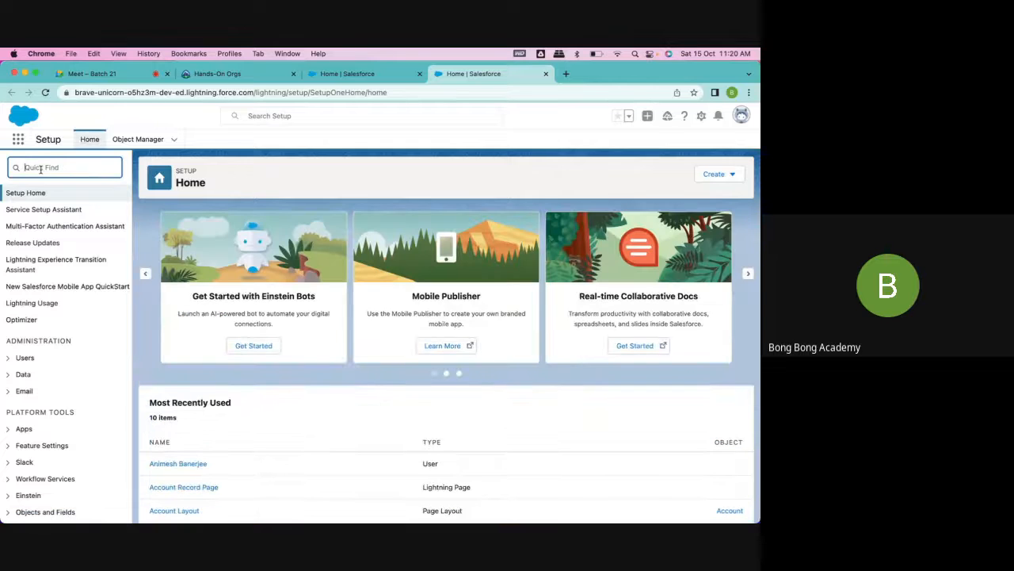
type("approval")
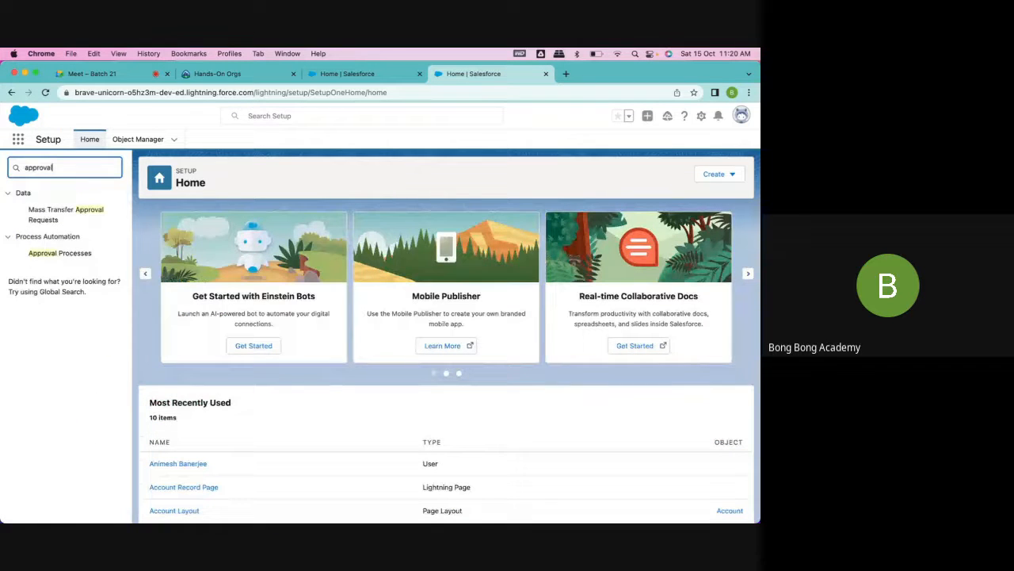
left_click(75, 253)
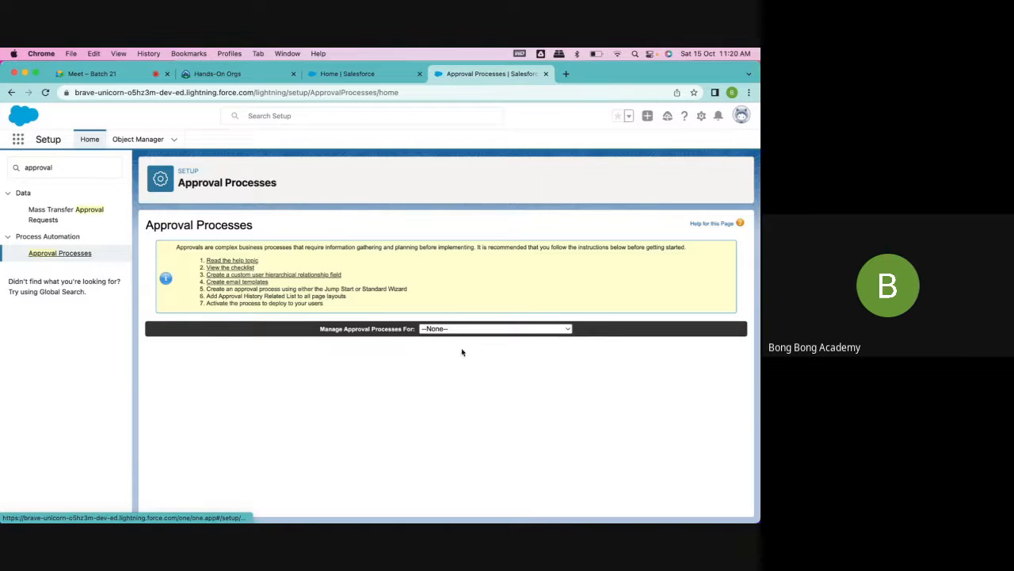
left_click(451, 329)
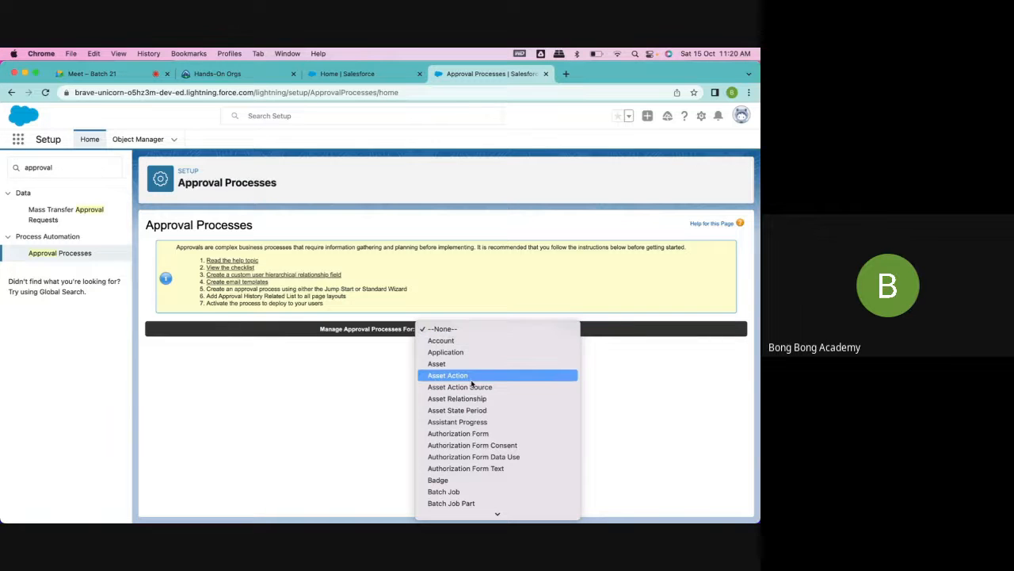
scroll(469, 379, "down", 5)
left_click(328, 204)
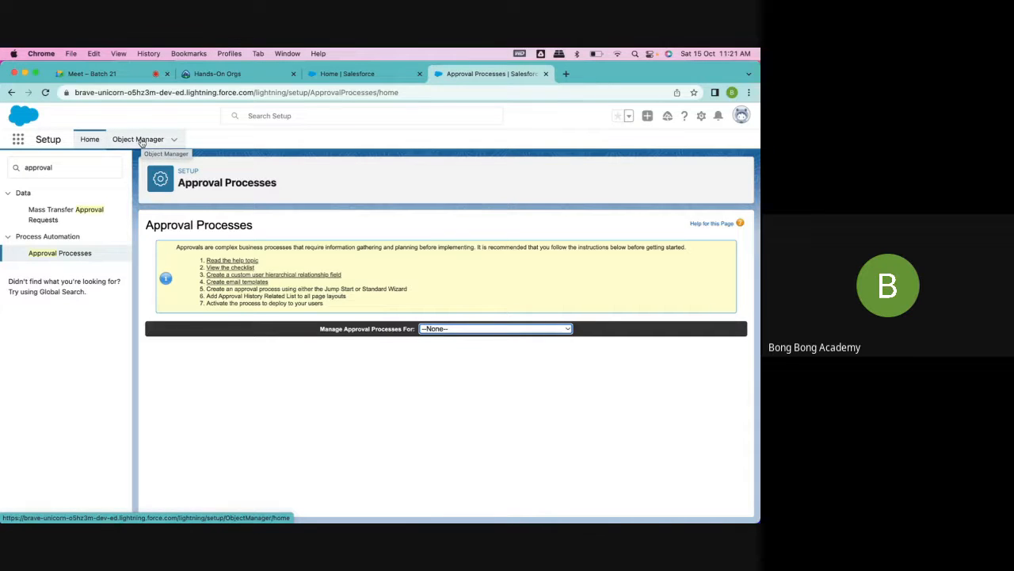
- In the Sales app, view the FlowTest1 account record, minimize the Summer '19 prompt, and view the recent leads
left_click(353, 75)
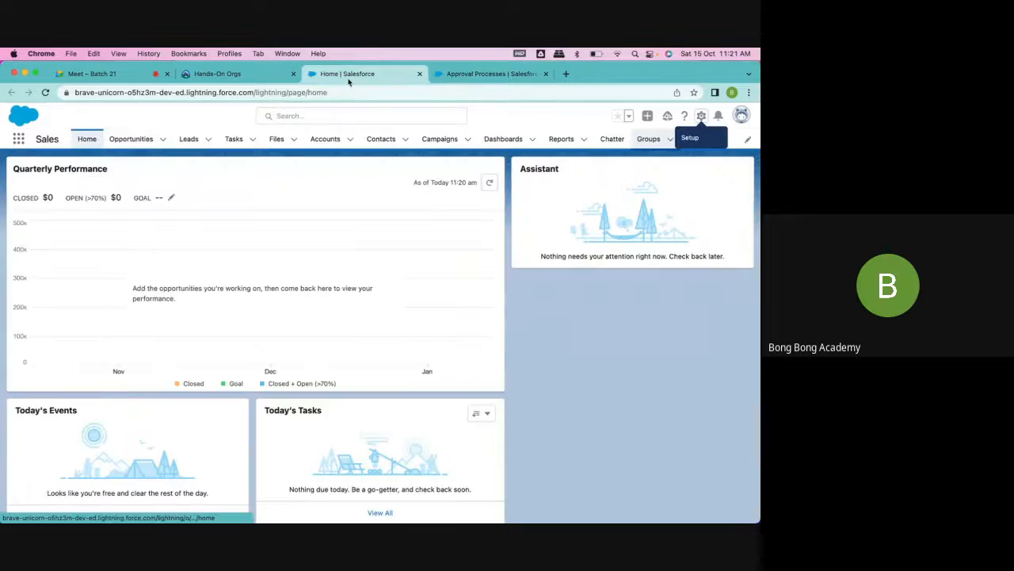
left_click(337, 144)
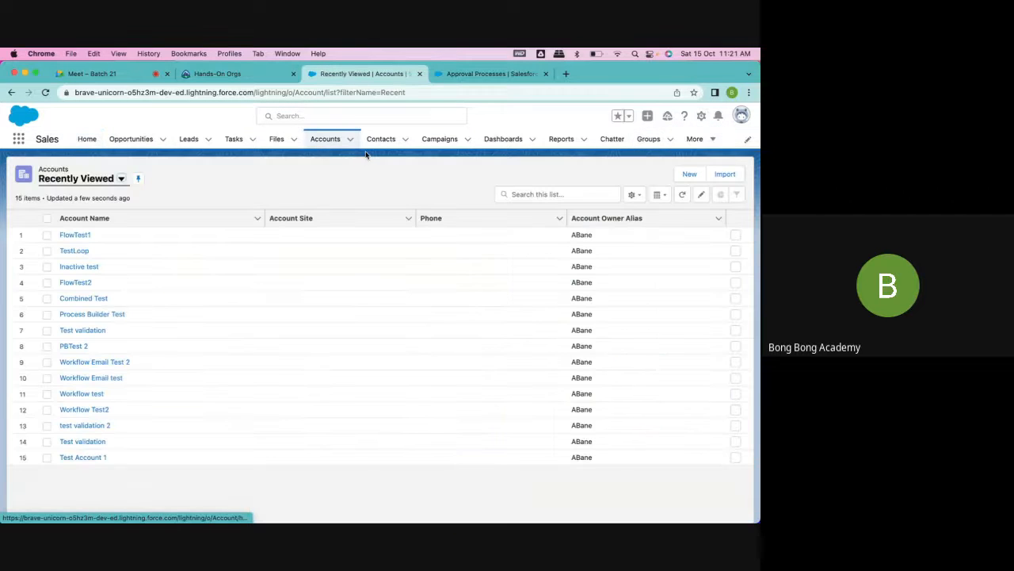
left_click(75, 235)
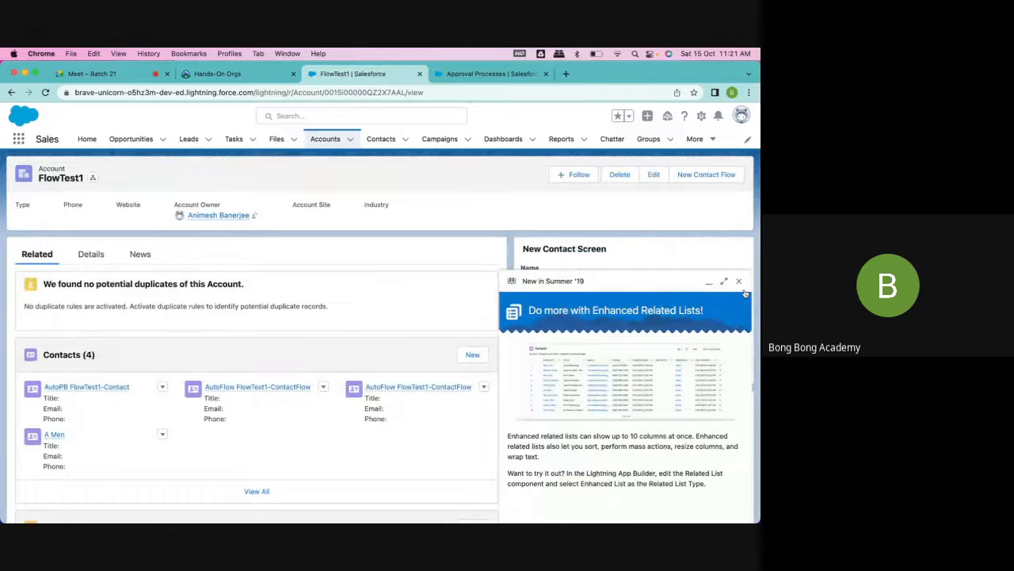
left_click(709, 280)
left_click(189, 141)
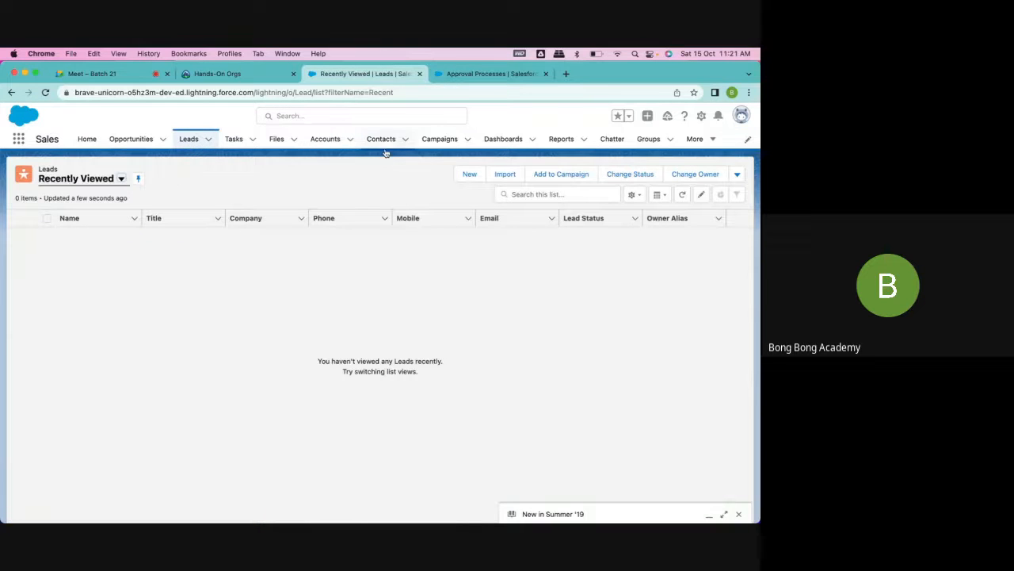
- Open the Burlington Textiles Weaving Plant Generator opportunity from All Opportunities and check which record actions it offers
left_click(134, 140)
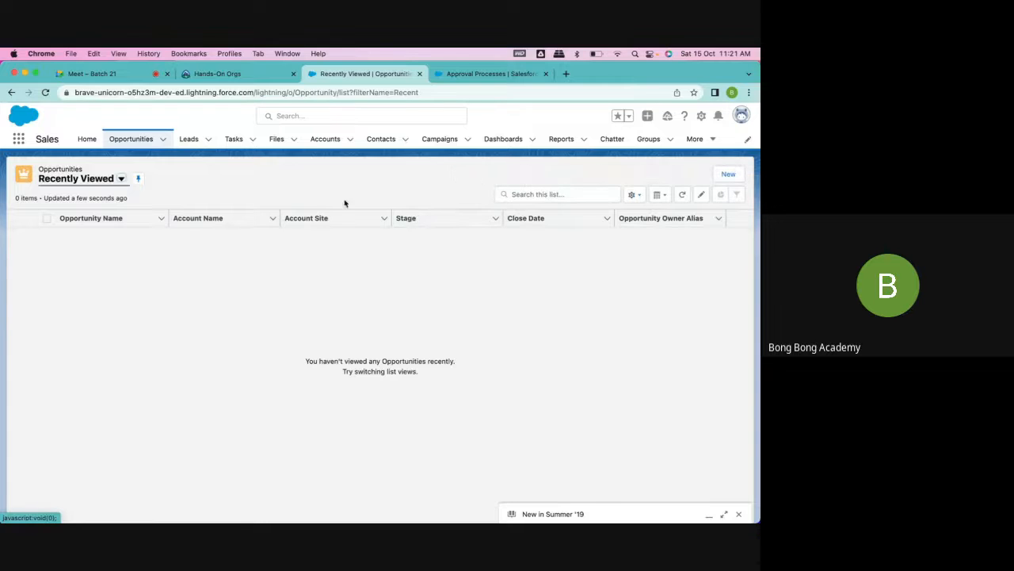
left_click(121, 178)
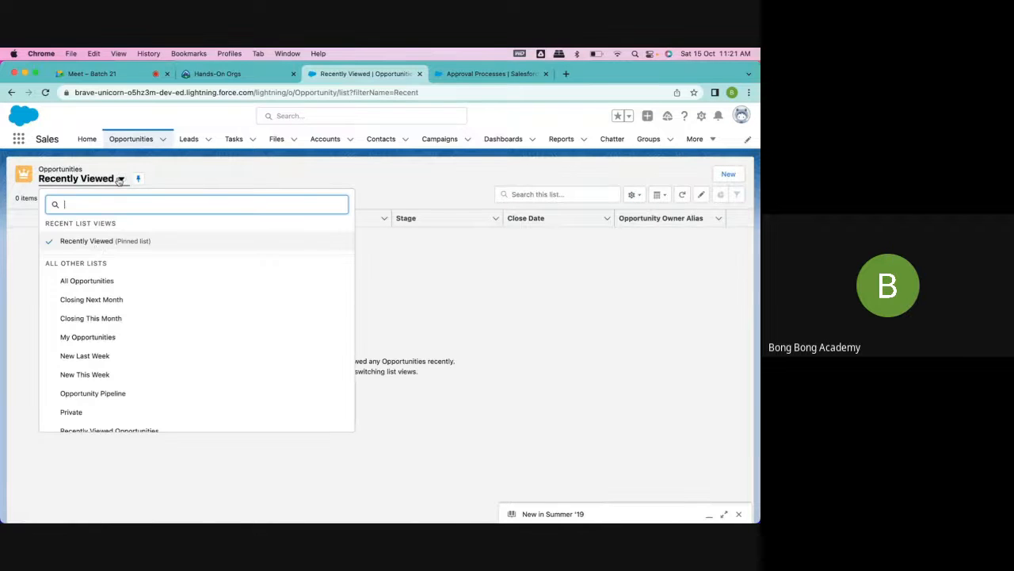
left_click(83, 279)
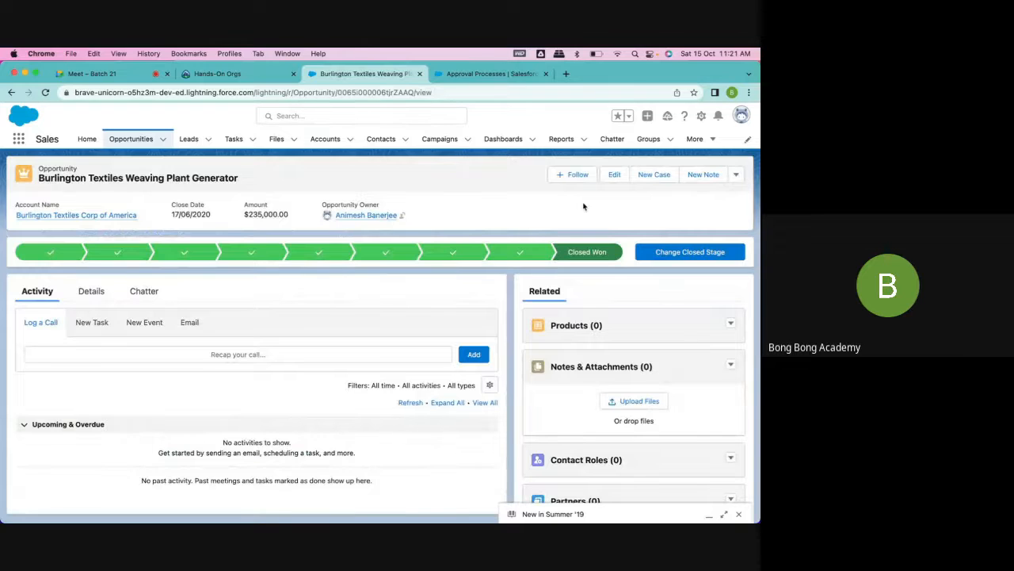
left_click(735, 175)
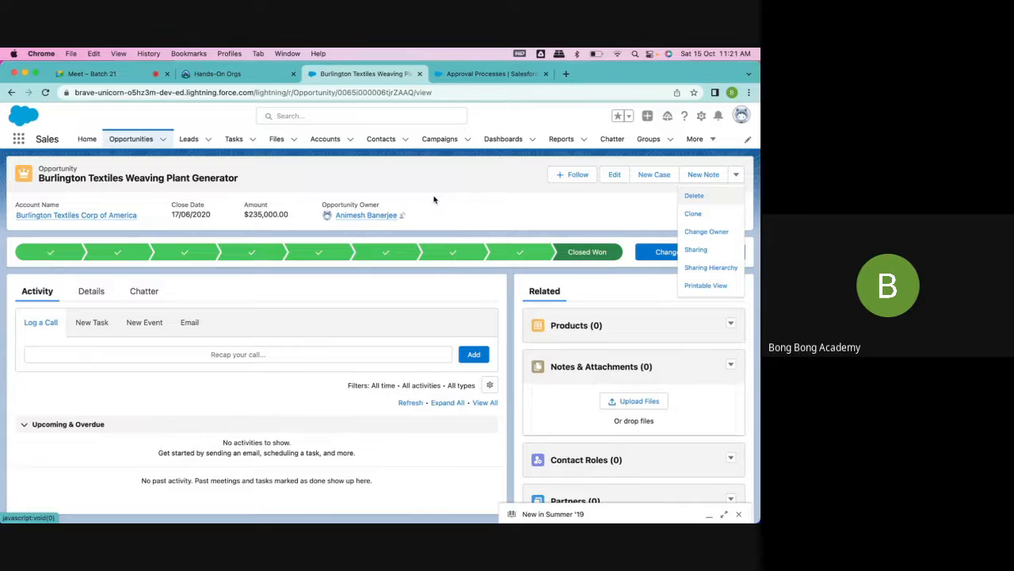
left_click(488, 205)
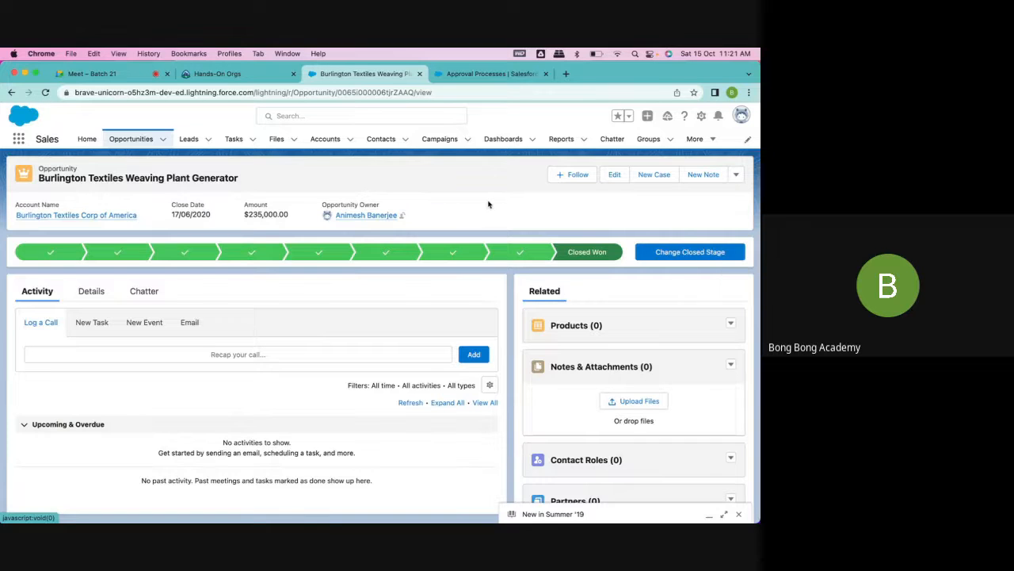
left_click(739, 180)
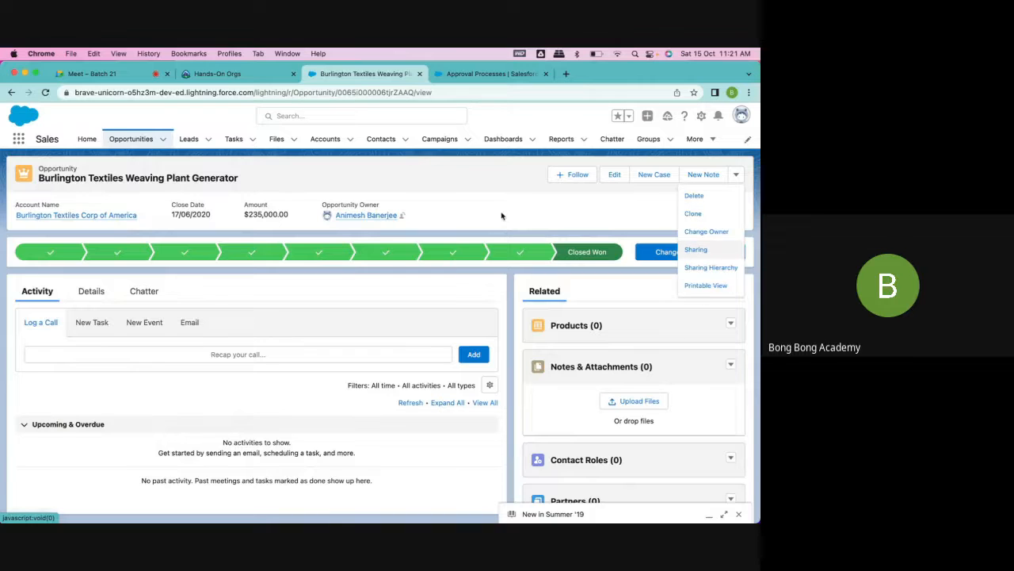
left_click(486, 193)
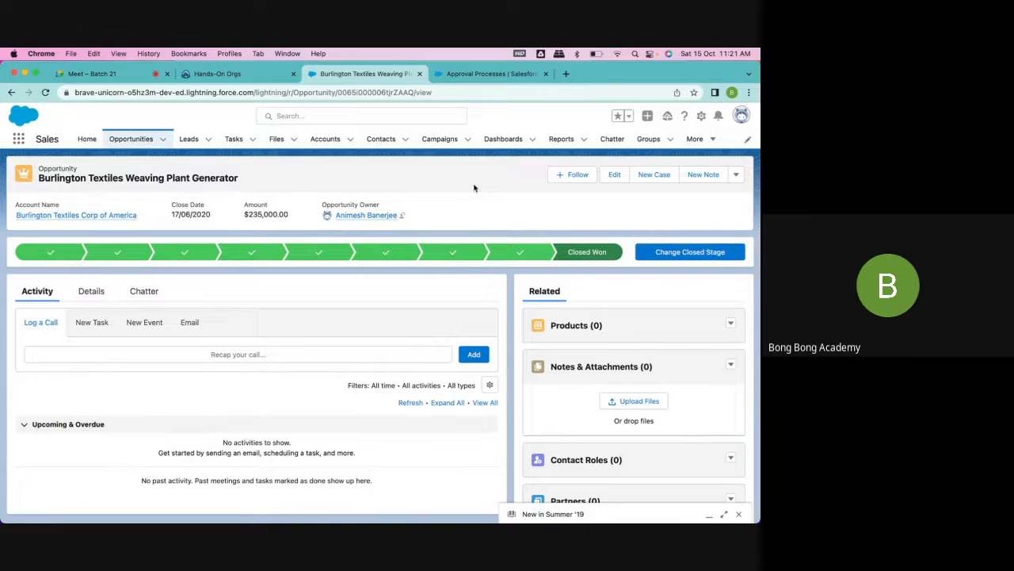
- Return to Setup and open the Opportunity Layout among the Opportunity object's page layouts in Object Manager
left_click(493, 74)
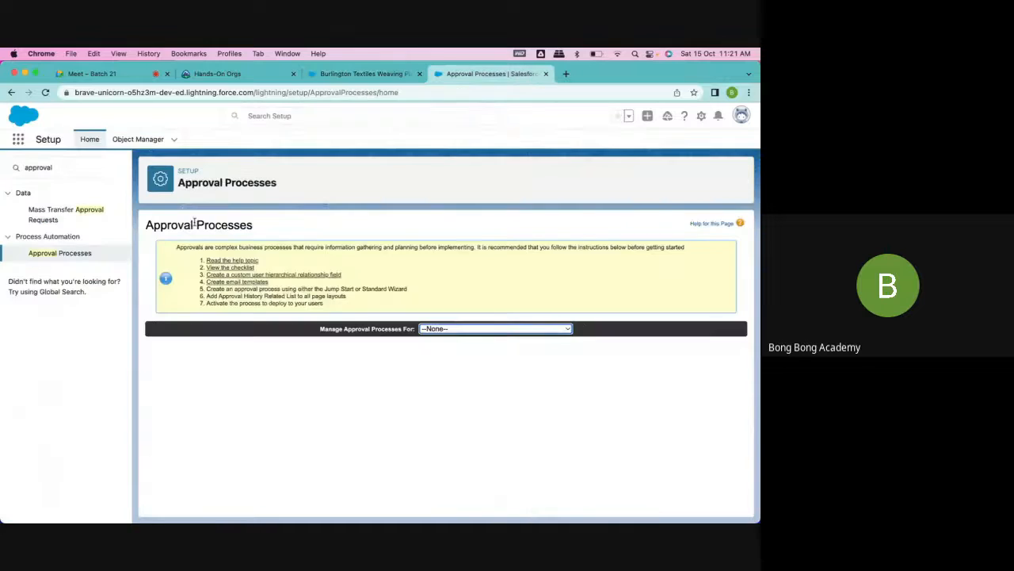
left_click(139, 139)
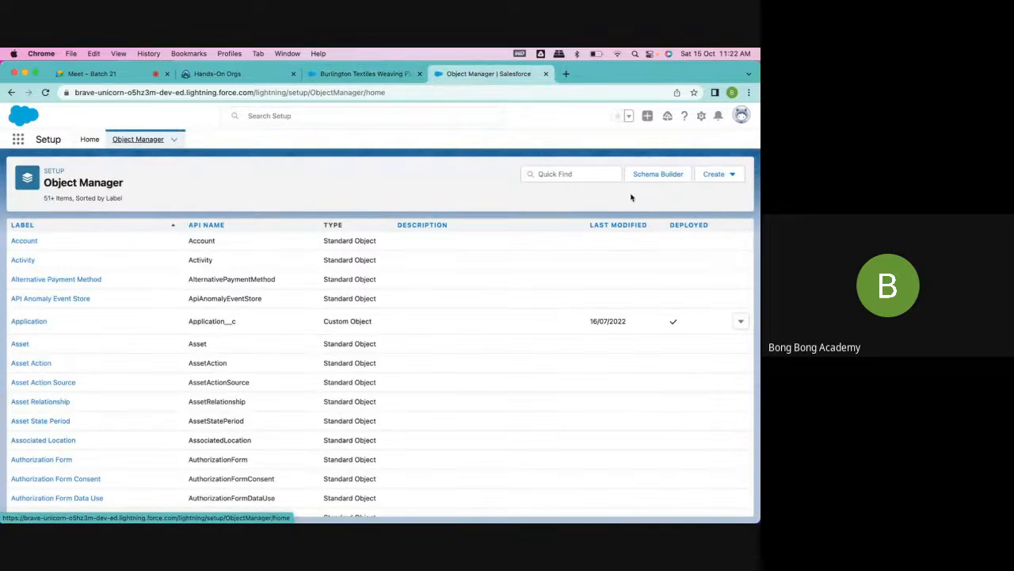
left_click(581, 173)
type("app")
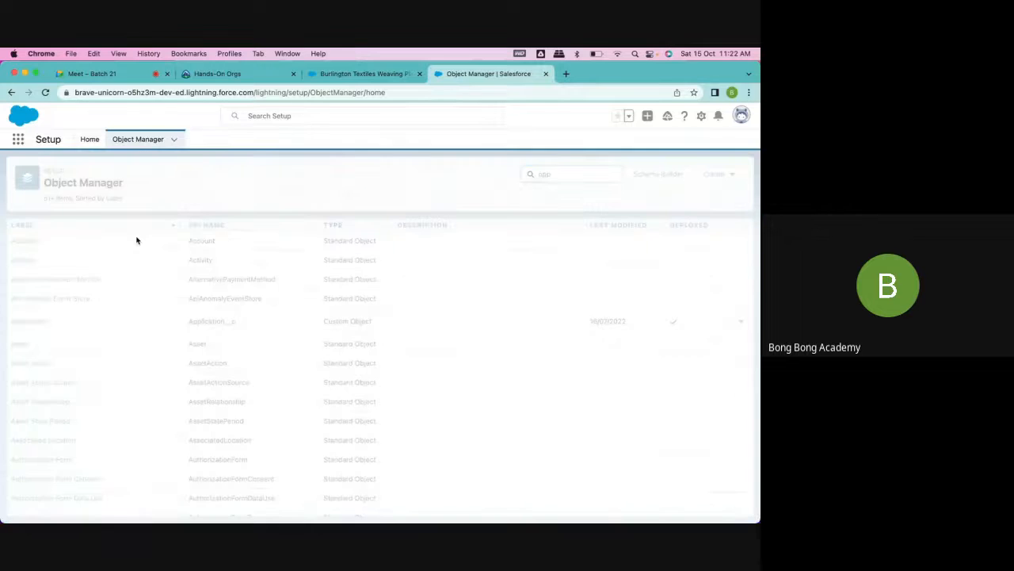
left_click(34, 241)
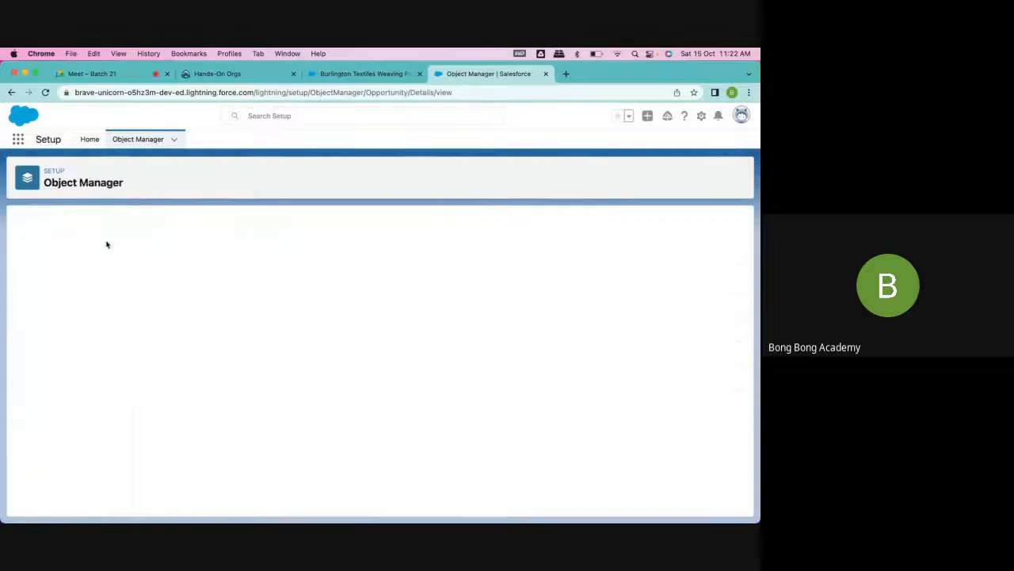
left_click(47, 263)
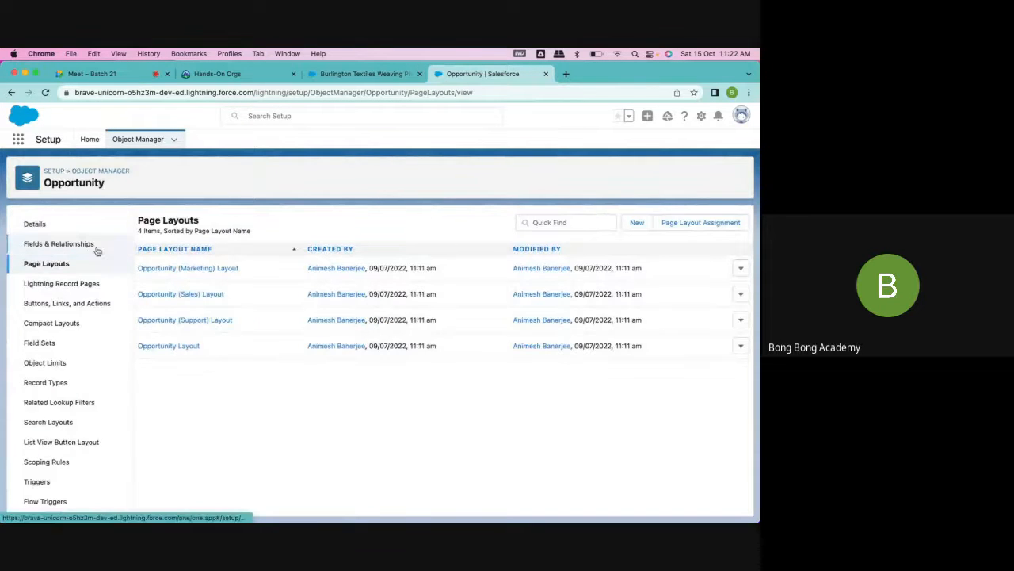
left_click(169, 346)
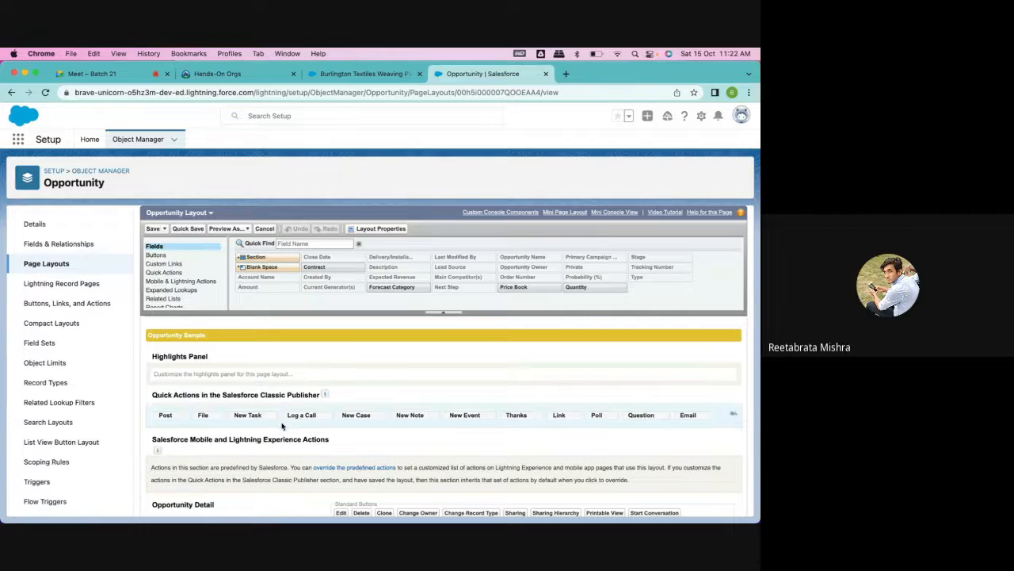
- Add the Submit for Approval button to the Opportunity Detail standard buttons and save the layout
left_click(158, 256)
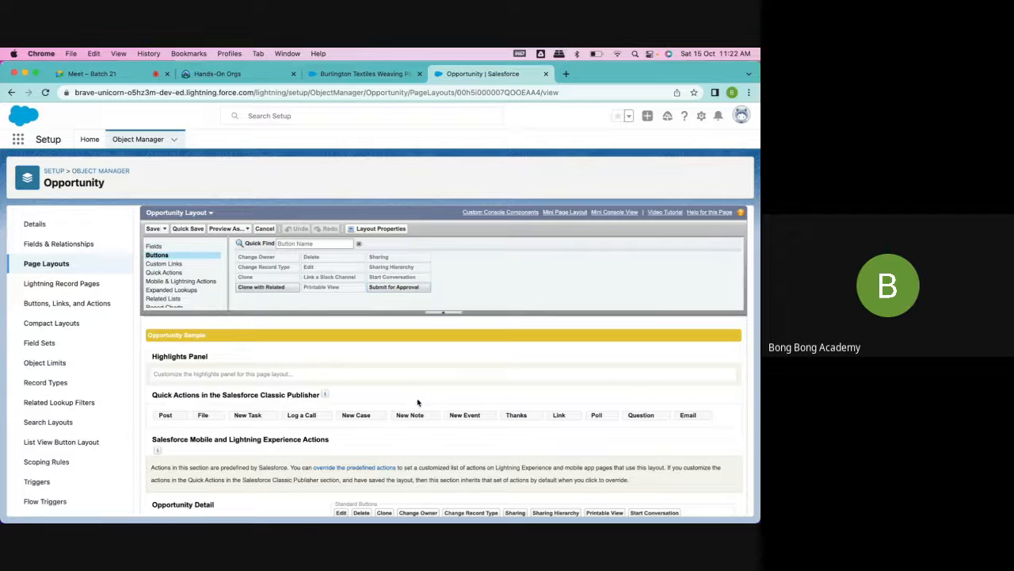
scroll(417, 420, "down", 2)
left_click_drag(393, 272, 404, 476)
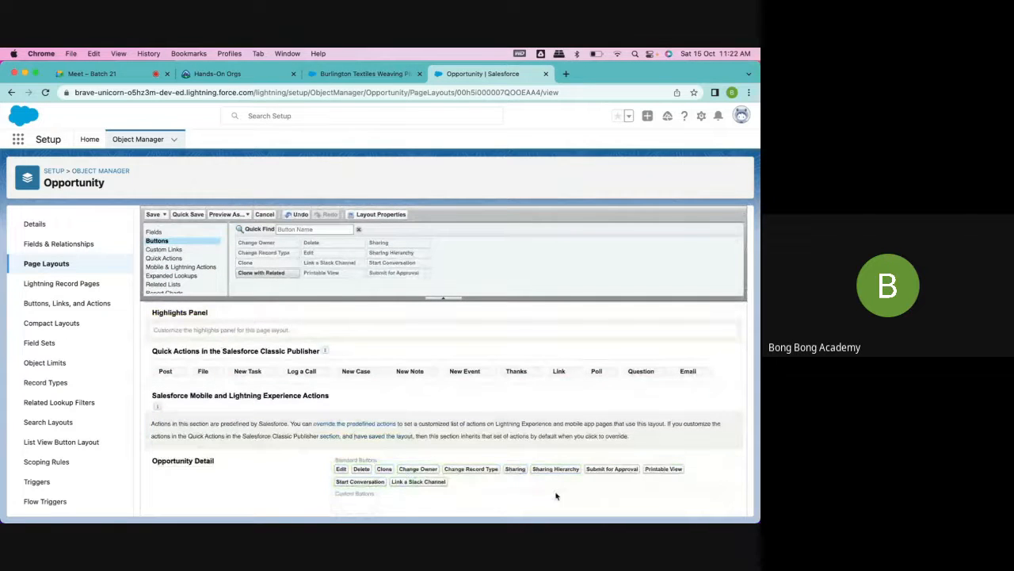
scroll(556, 496, "down", 2)
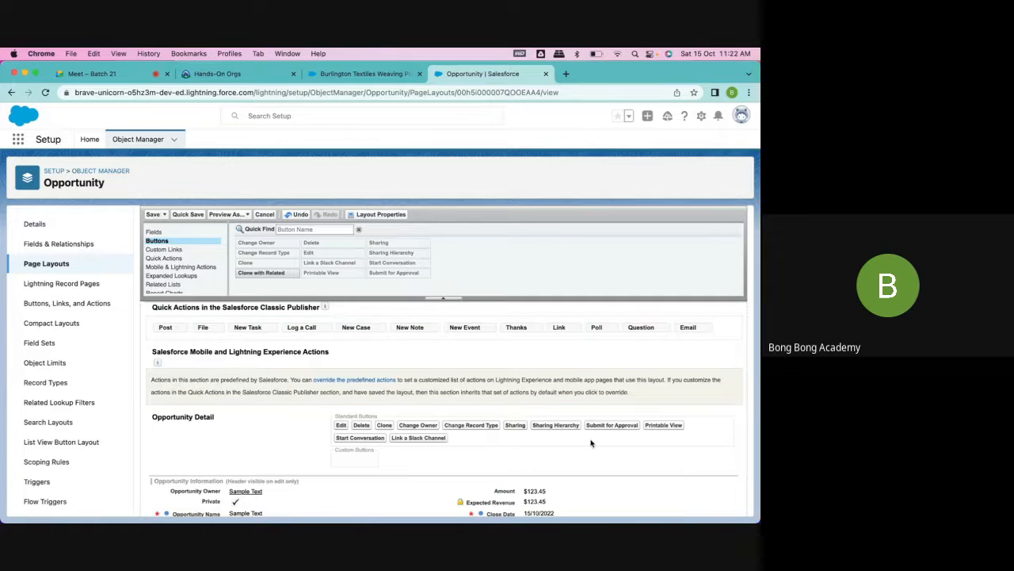
left_click(153, 214)
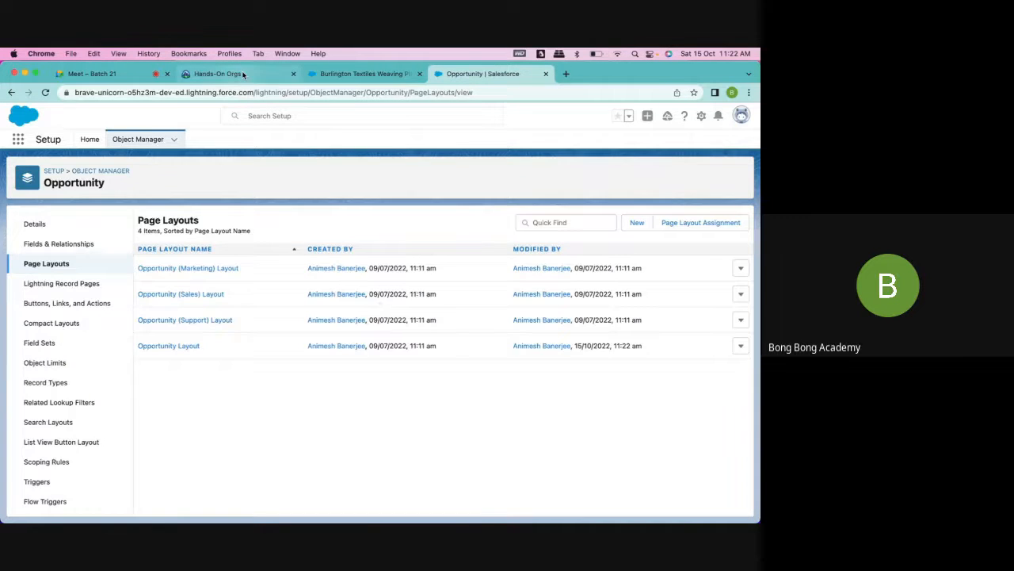
- Reload the Burlington Textiles Weaving Plant Generator opportunity and check its additional record actions for Submit for Approval
left_click(364, 74)
left_click(45, 92)
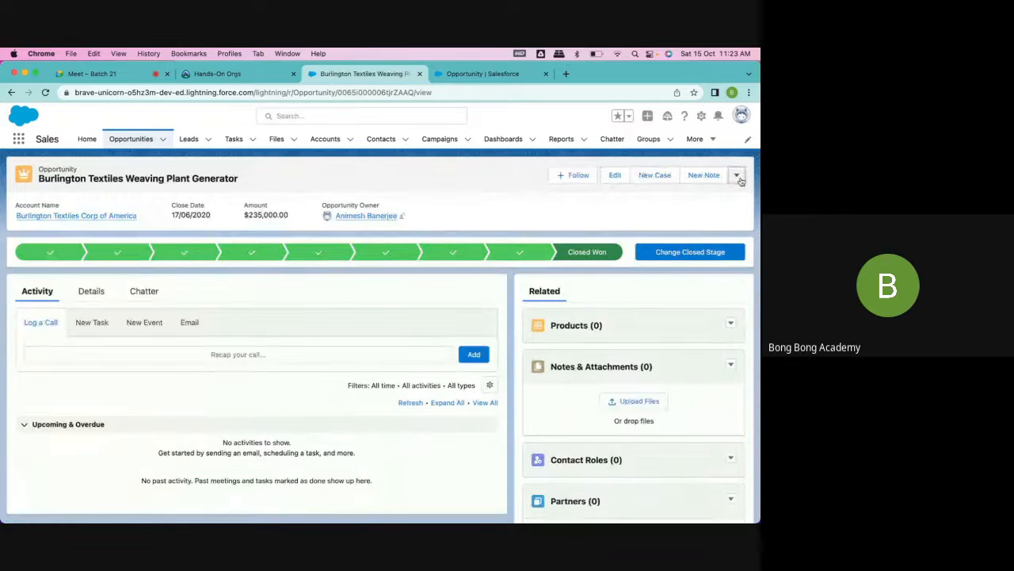
left_click(736, 175)
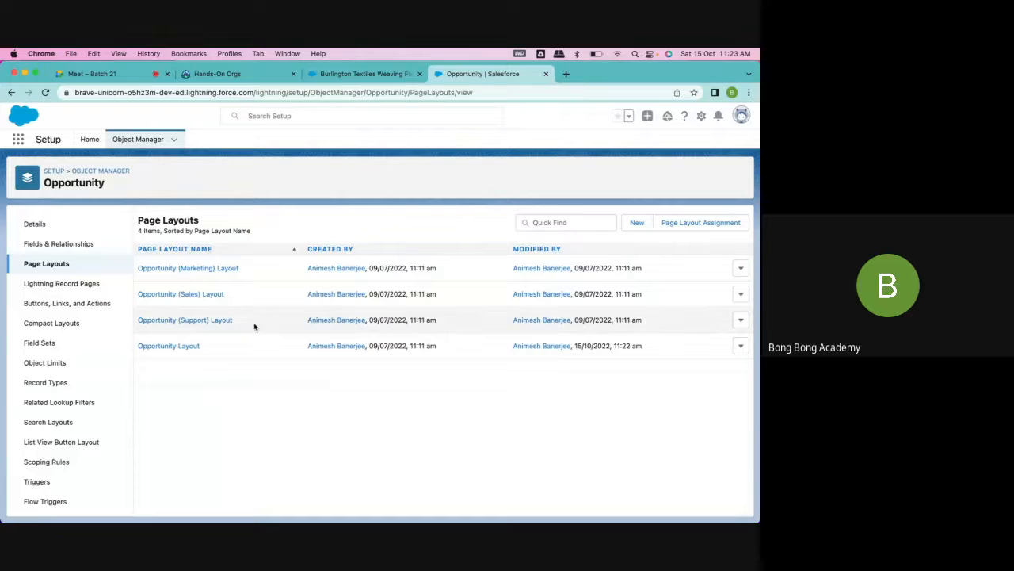
- Reopen the Opportunity Layout and check the Opportunity Detail standard buttons for Submit for Approval
left_click(183, 346)
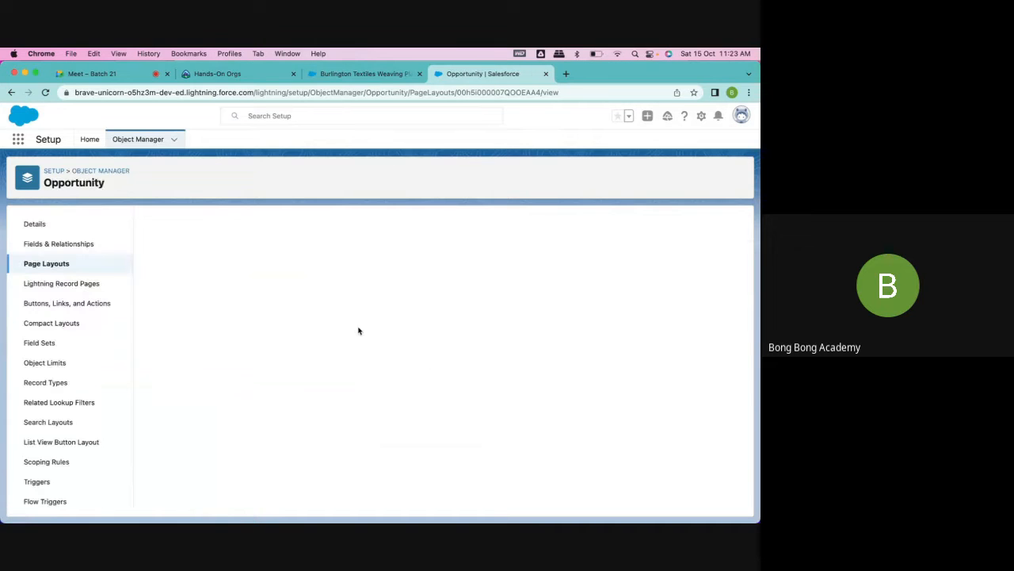
scroll(356, 333, "down", 3)
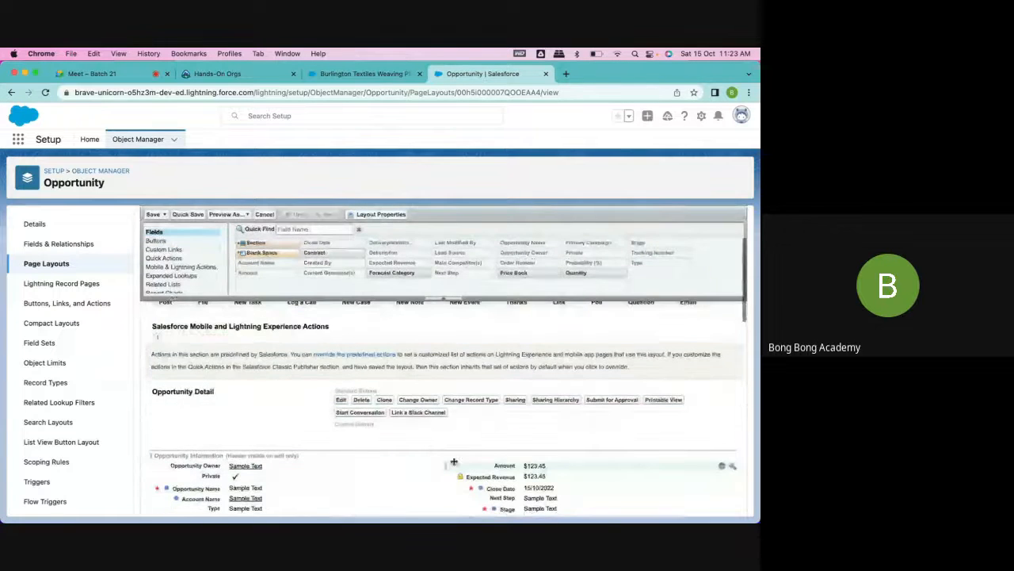
left_click_drag(618, 403, 359, 385)
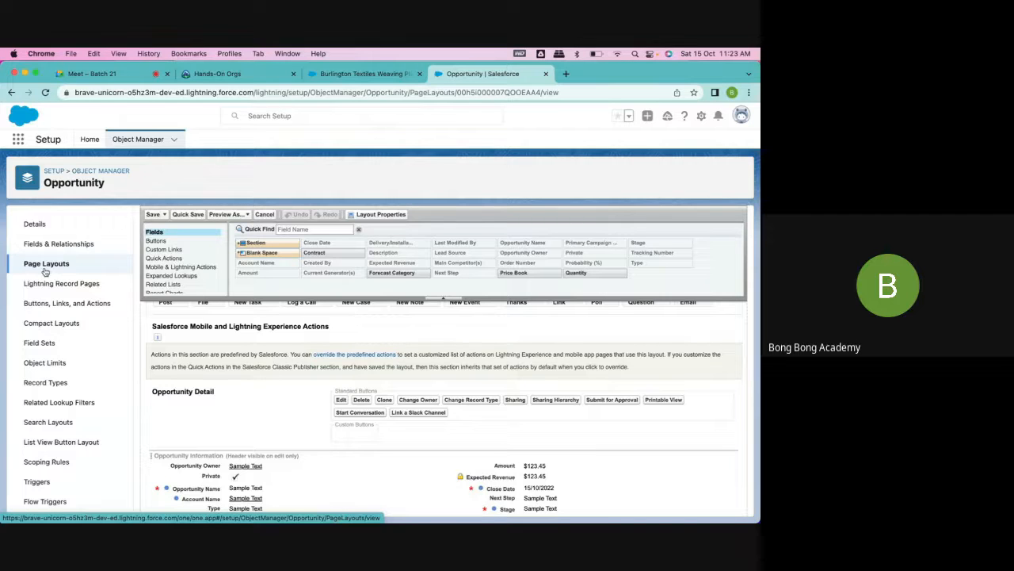
- Open the FlowTest1 account in the Sales app and start a new opportunity from its related Opportunities list
left_click(338, 75)
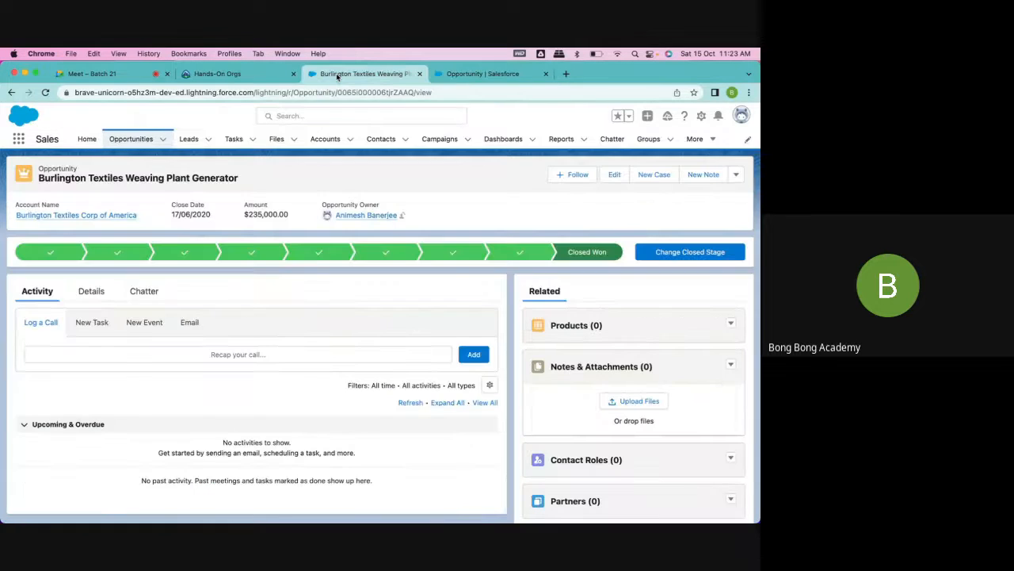
left_click(130, 144)
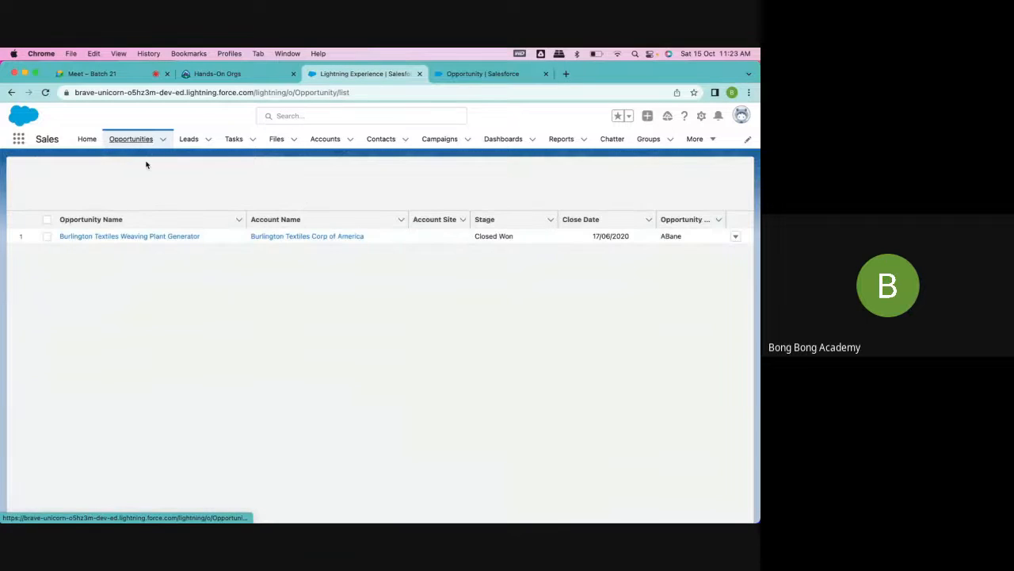
left_click(88, 139)
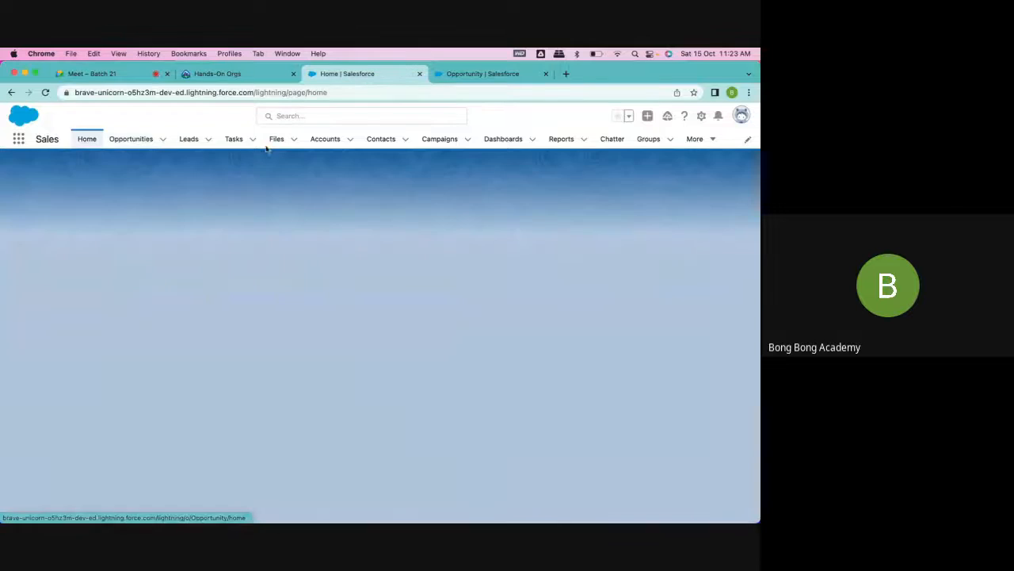
left_click(320, 148)
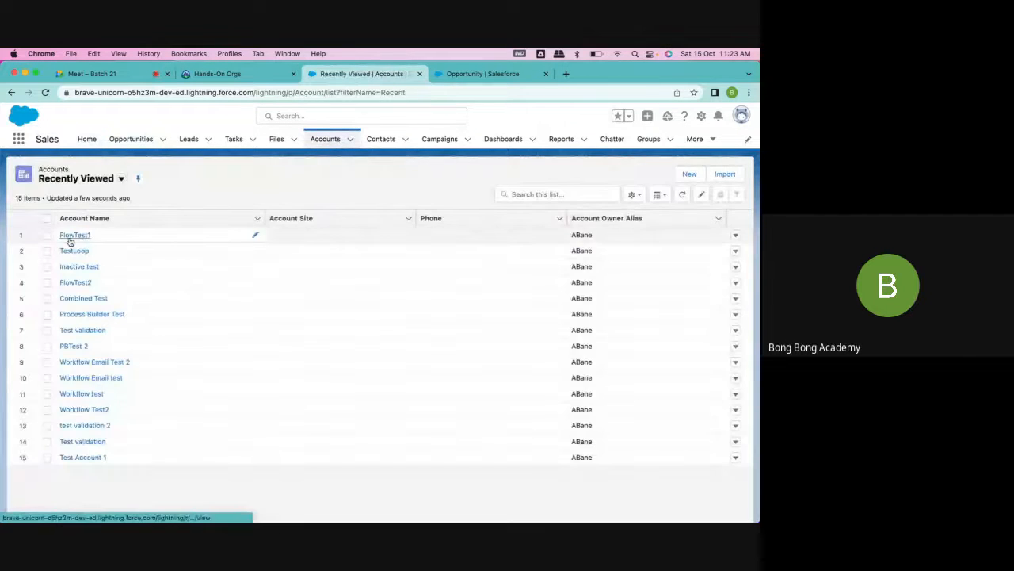
left_click(70, 238)
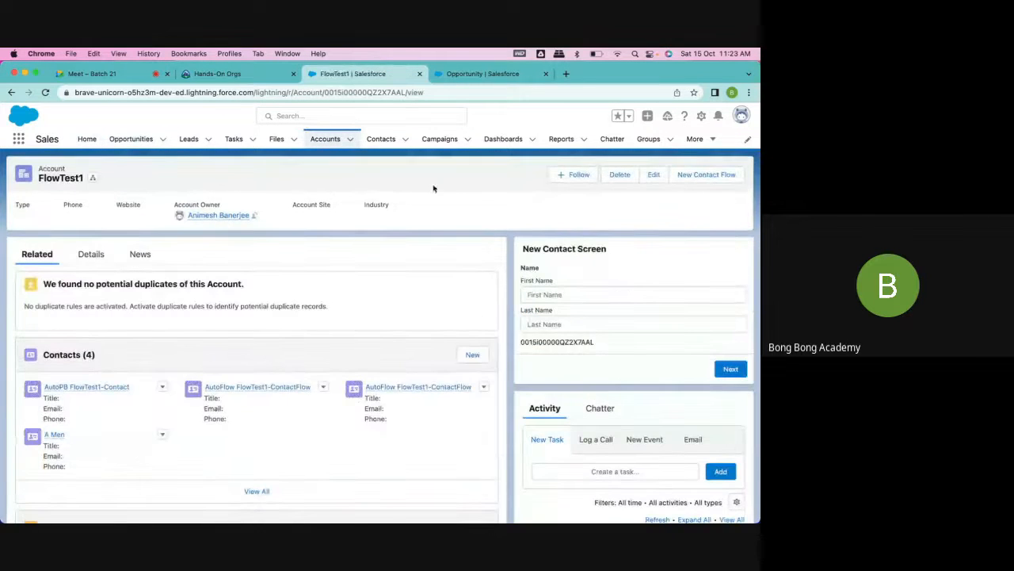
scroll(374, 371, "down", 3)
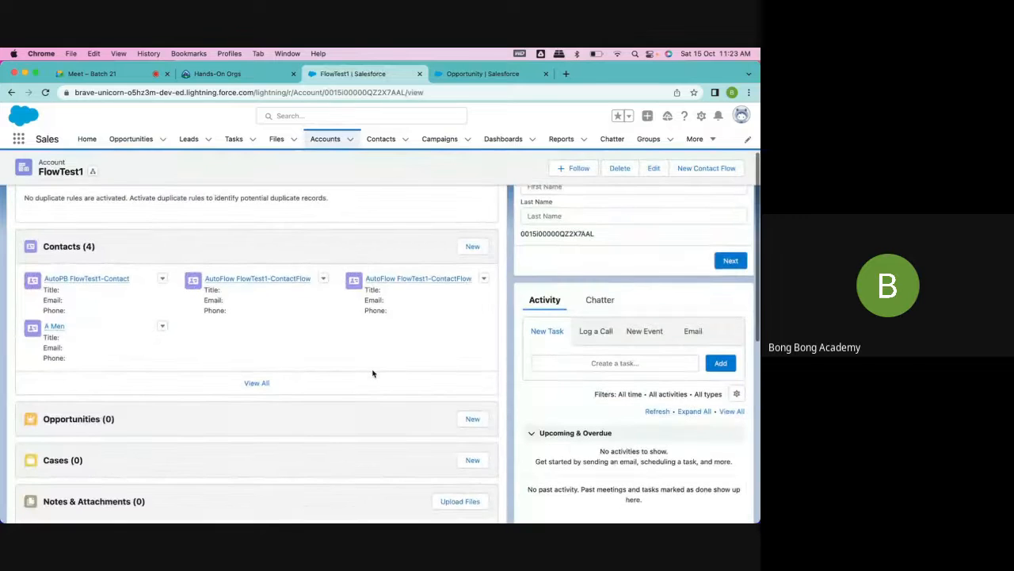
left_click(473, 419)
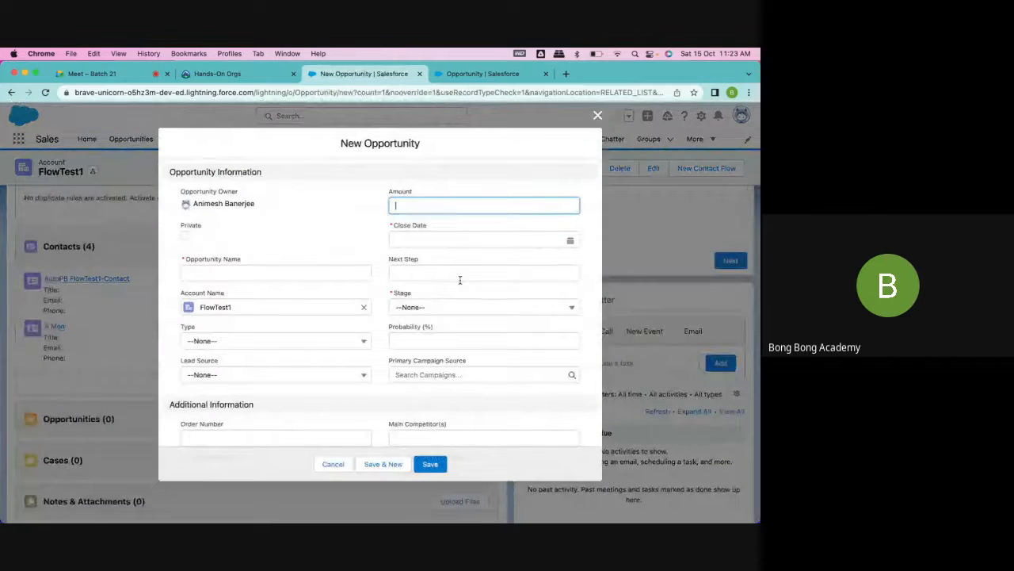
- Name the new opportunity Approval Test and set its close date to 31/10/2022
left_click(299, 268)
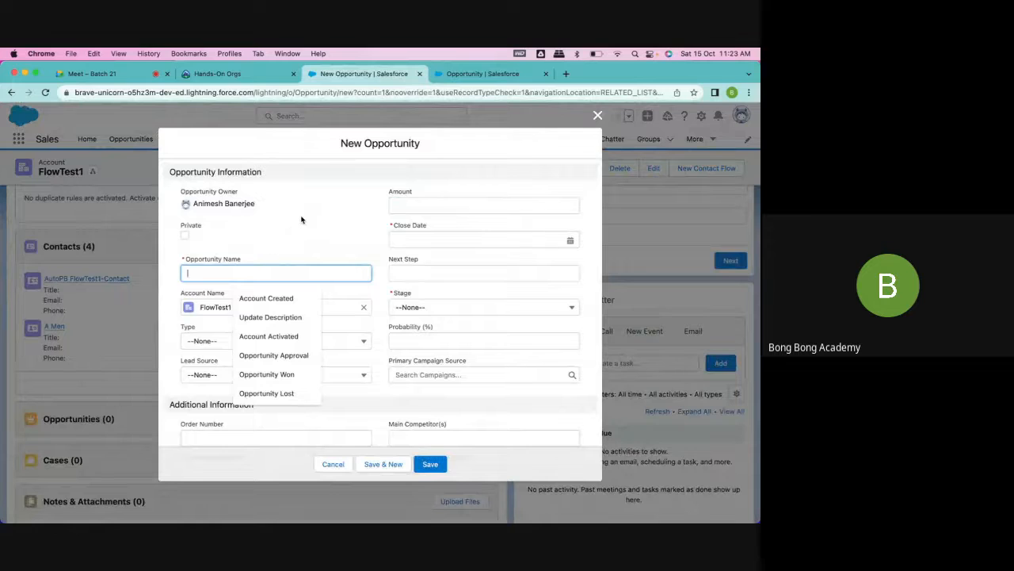
type("Appri")
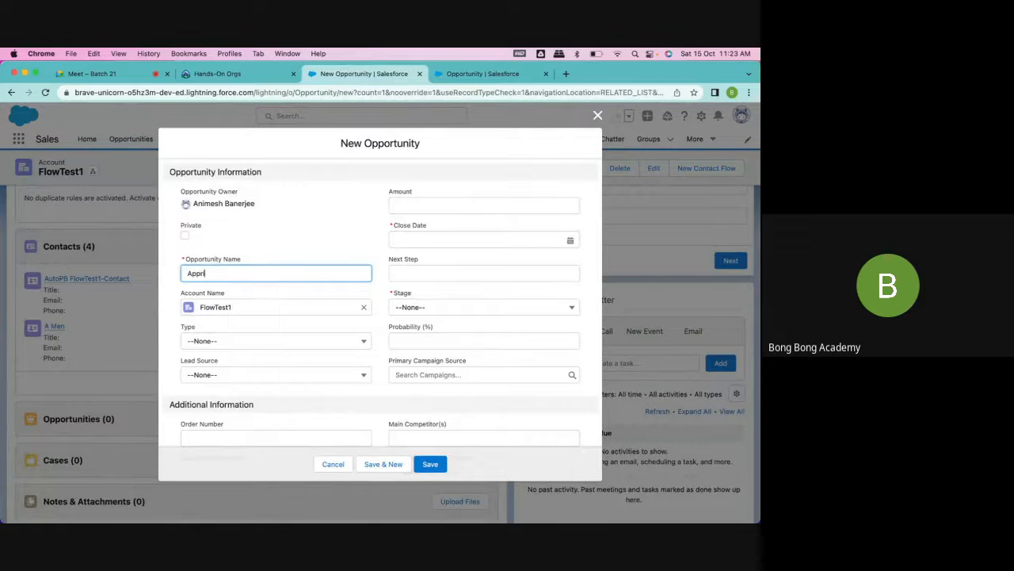
key("BackSpace")
type("oval Test")
left_click(481, 241)
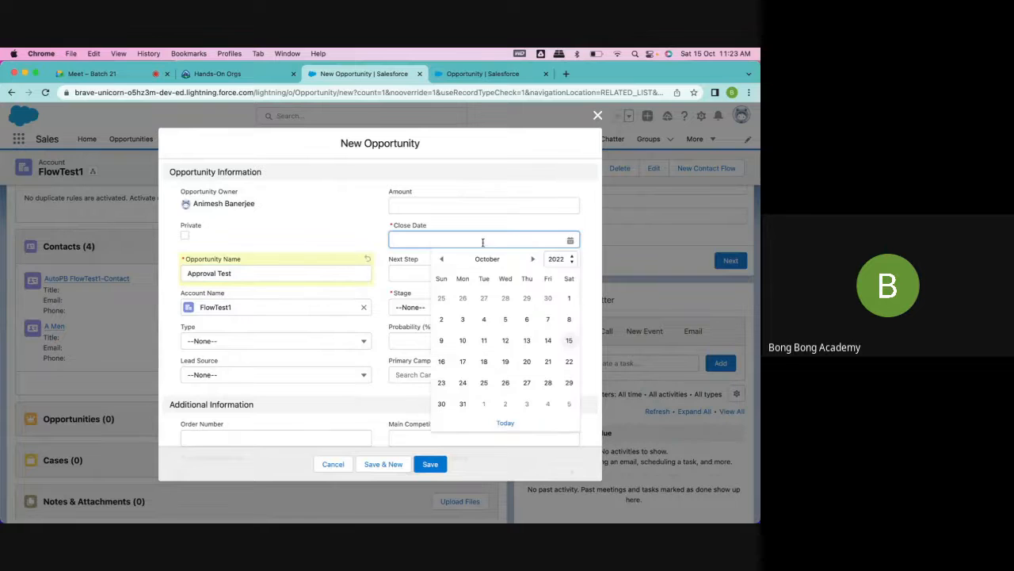
left_click(341, 202)
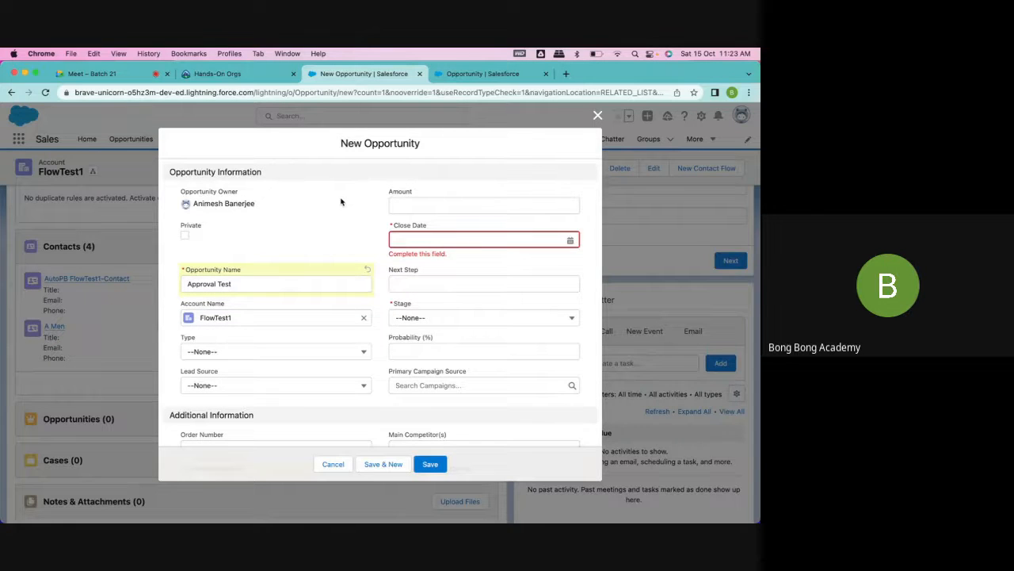
left_click(489, 247)
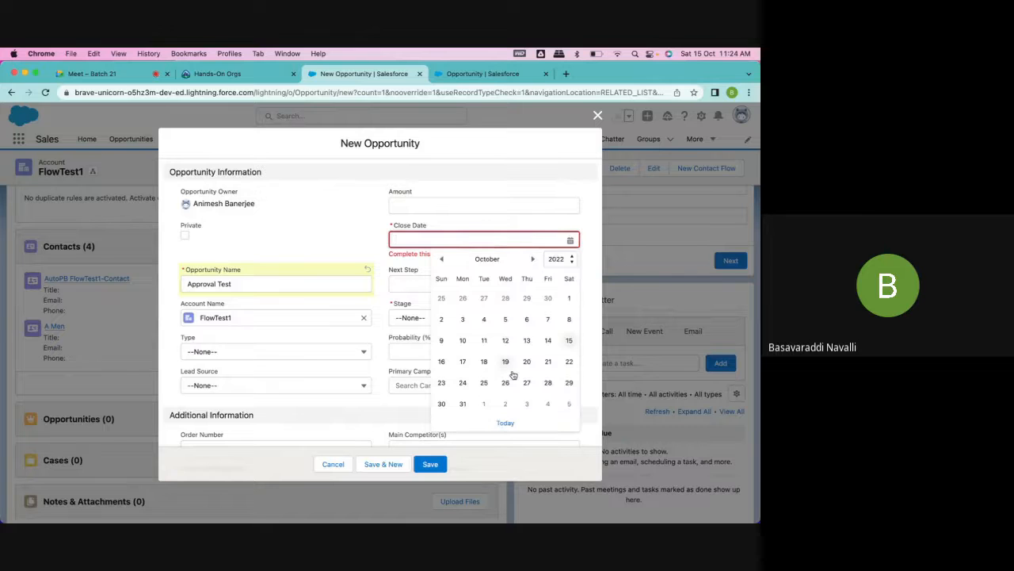
left_click(464, 404)
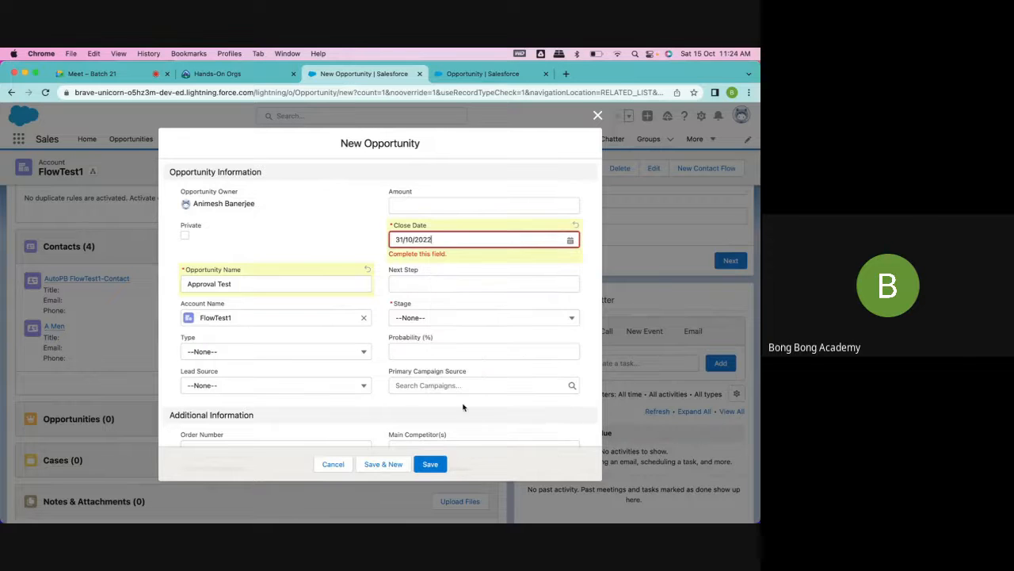
- Try the stages Qualification, Needs Analysis, Value Proposition and Id. Decision Makers on the new opportunity to compare their probabilities
left_click(434, 323)
left_click(429, 309)
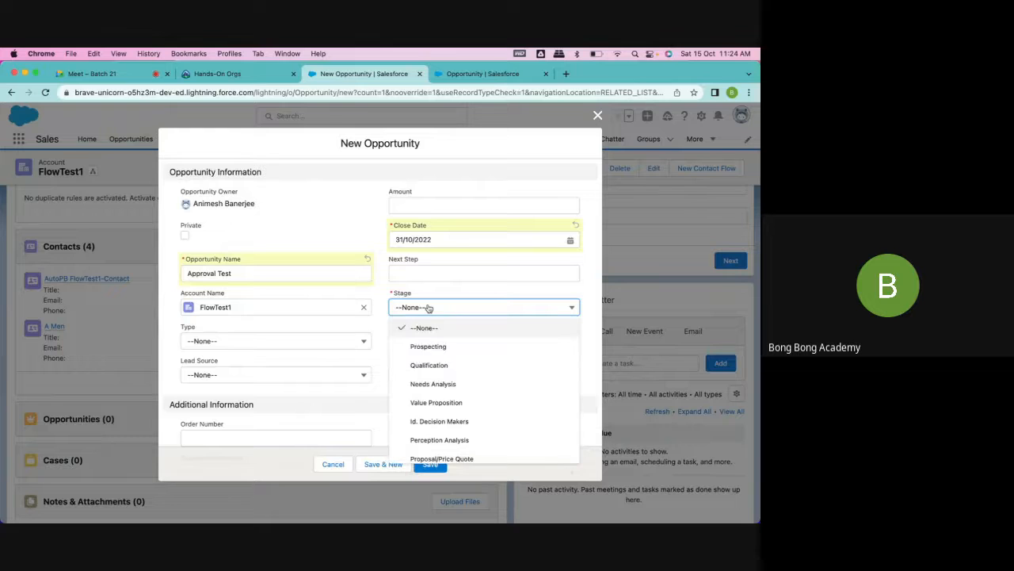
scroll(433, 331, "down", 2)
scroll(434, 331, "up", 3)
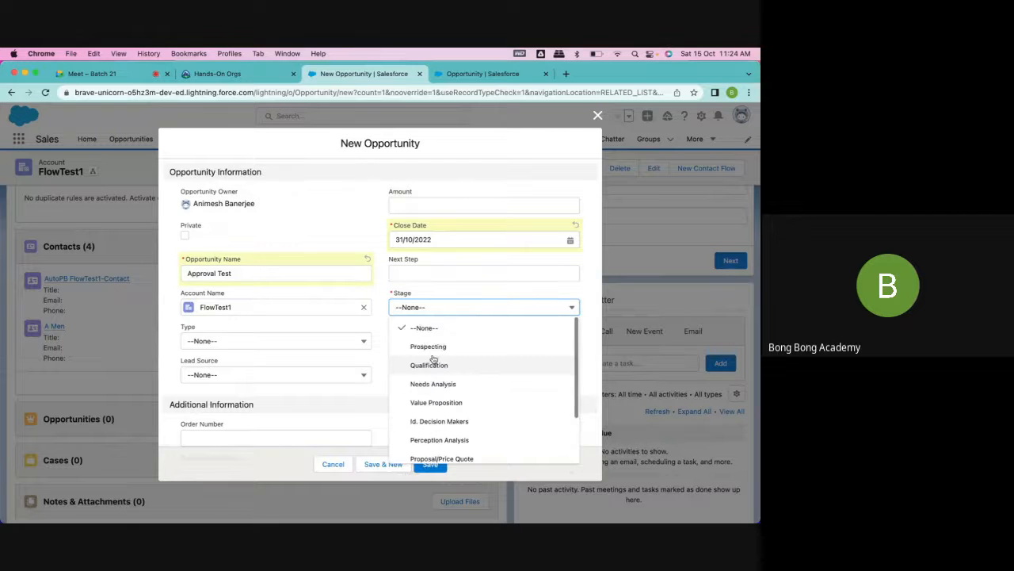
left_click(434, 362)
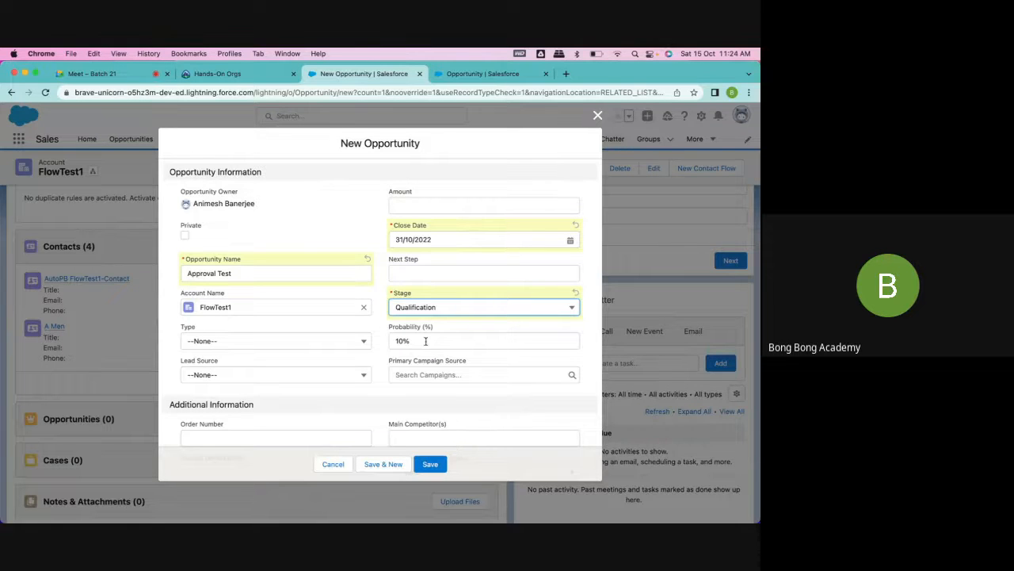
left_click(412, 309)
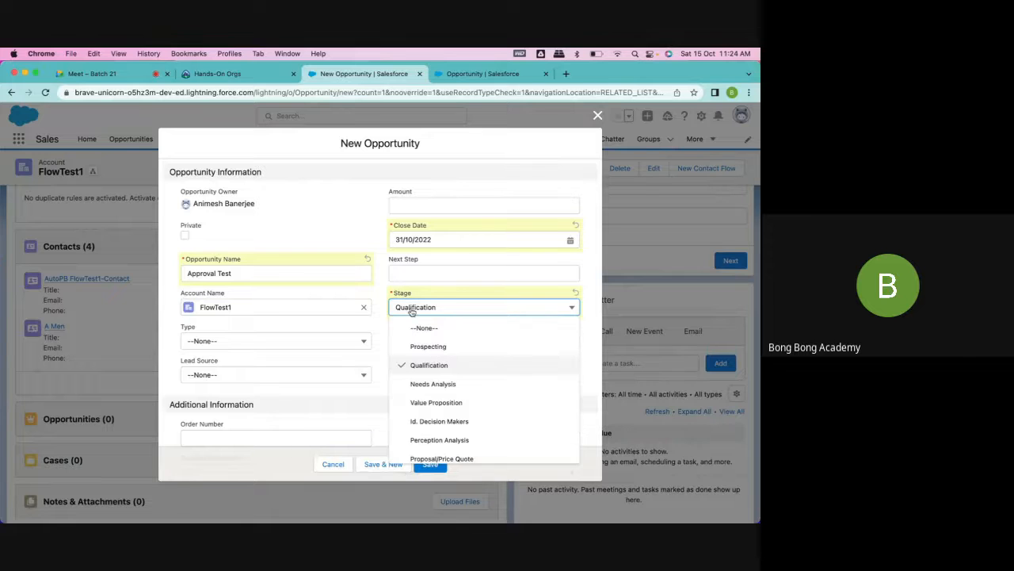
left_click(433, 384)
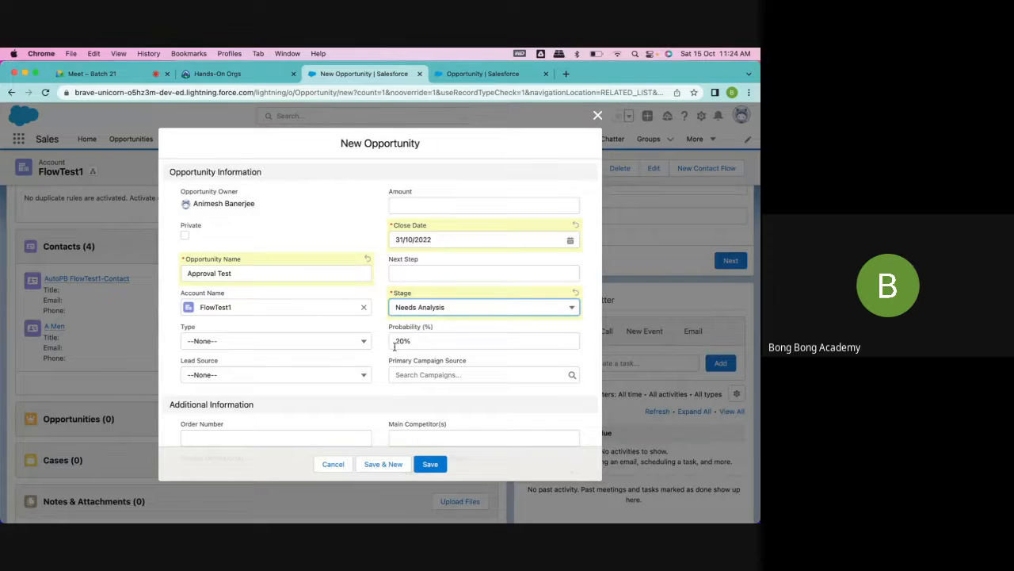
left_click(414, 307)
left_click(436, 401)
left_click(431, 307)
left_click(428, 422)
- Try the Closed Won and Closed Lost stages to compare the probability each one sets
left_click(420, 307)
scroll(442, 441, "down", 2)
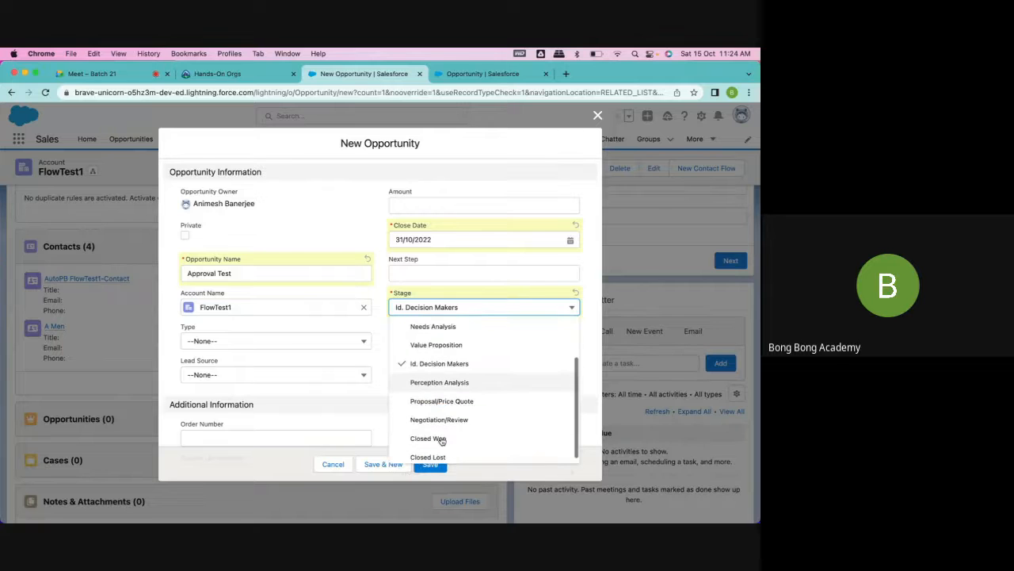
left_click(443, 441)
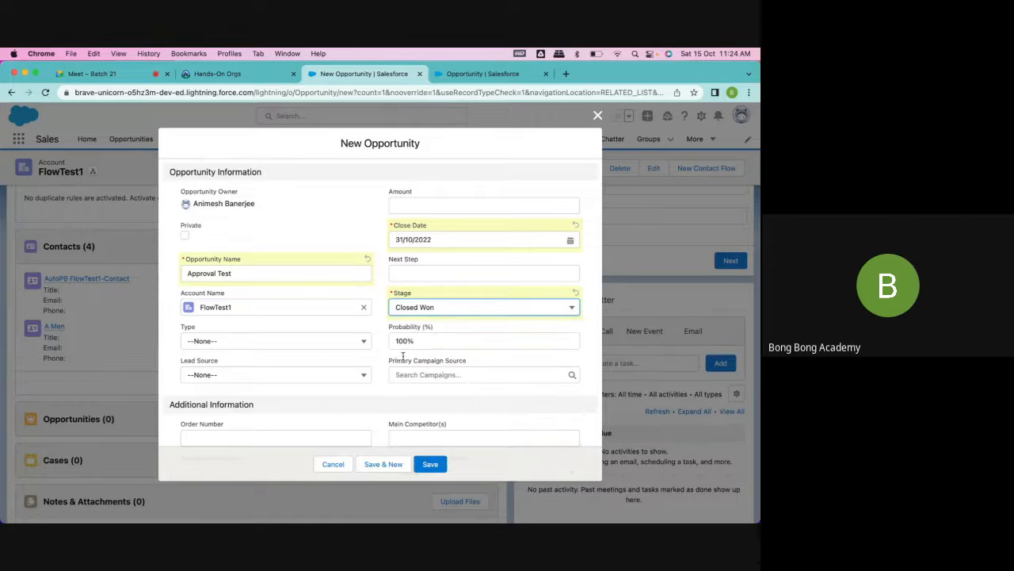
left_click(417, 310)
left_click(427, 453)
- Set the opportunity's stage to Prospecting and save the record
left_click(466, 308)
scroll(484, 409, "up", 3)
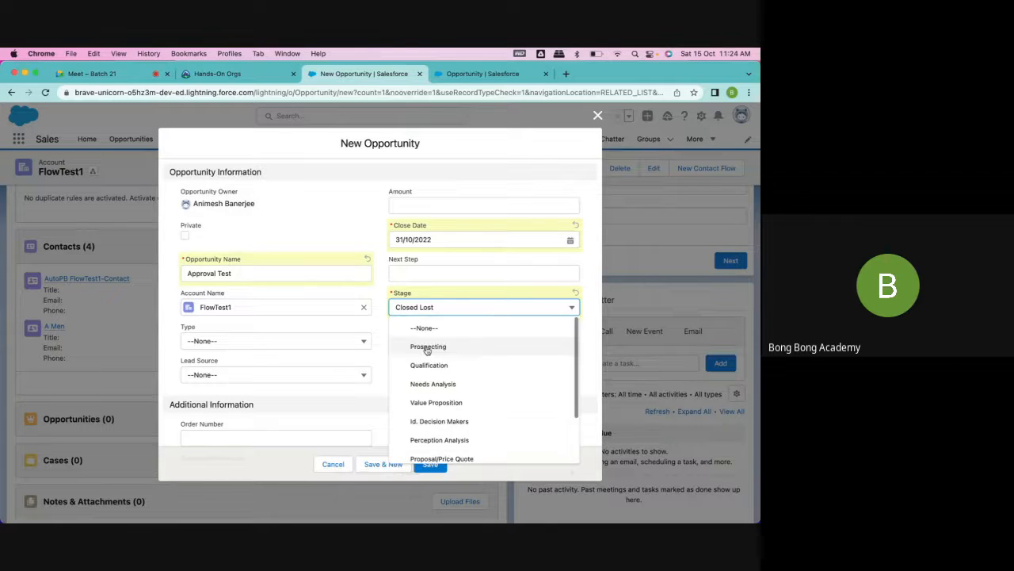
left_click(425, 344)
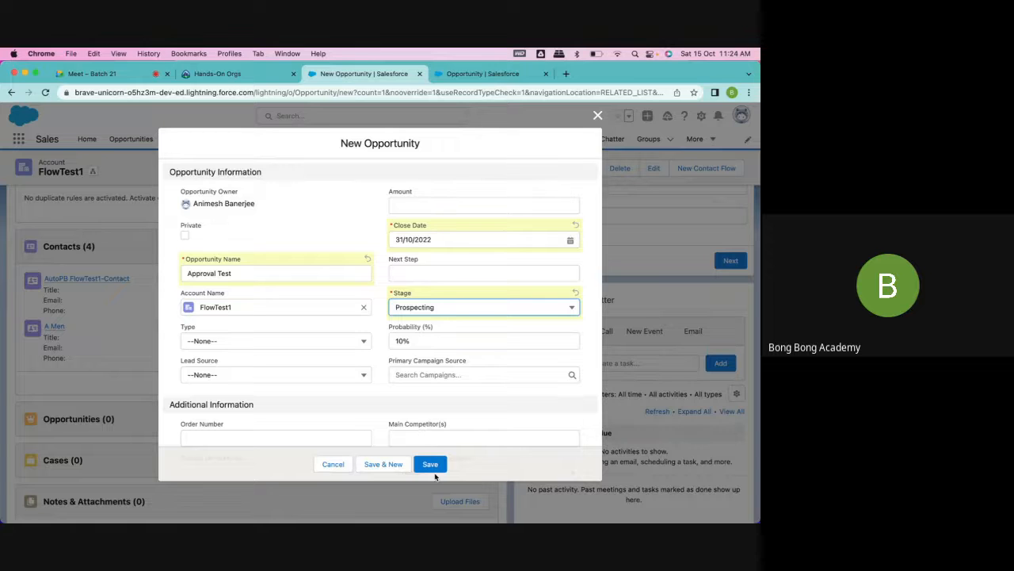
left_click(432, 467)
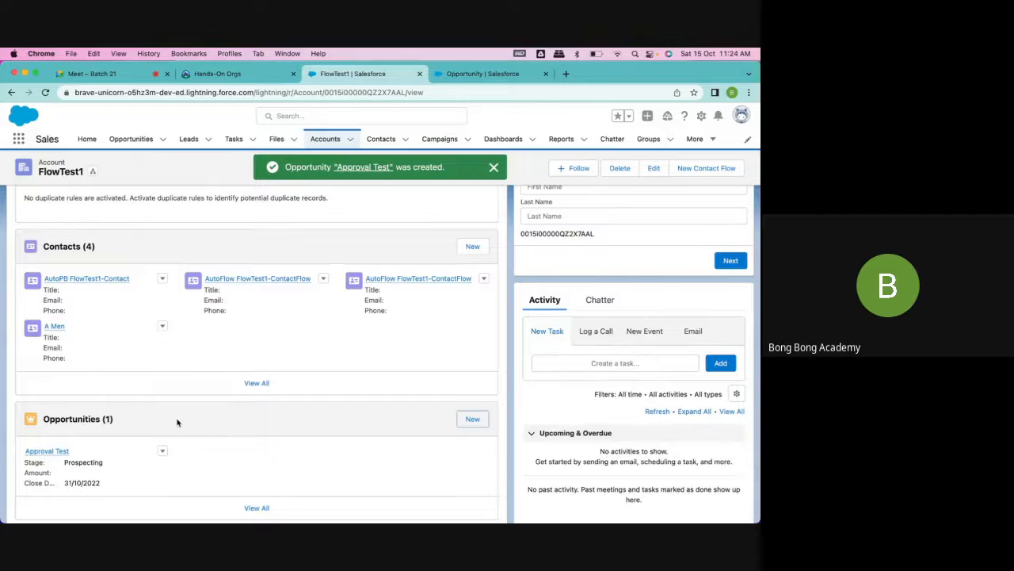
- Open the Approval Test opportunity from the account and try to submit it for approval with the comment "Please Approve"
scroll(50, 345, "down", 3)
left_click(49, 340)
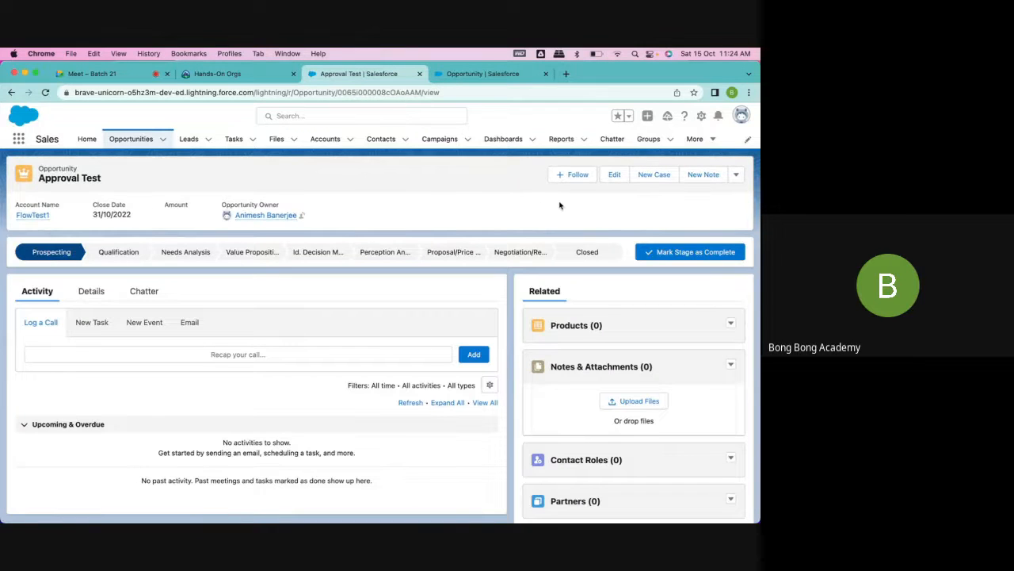
left_click(736, 178)
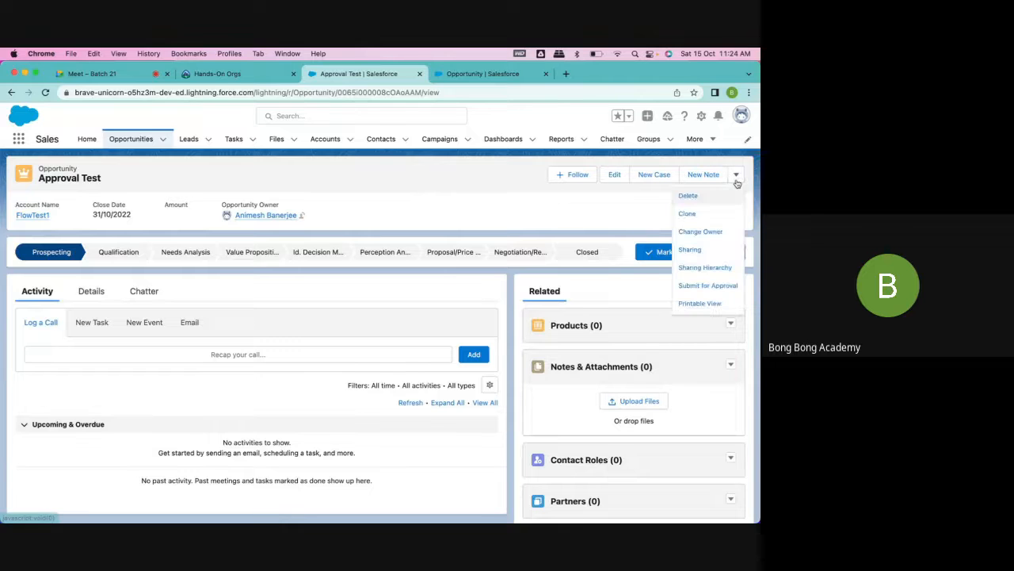
left_click(706, 286)
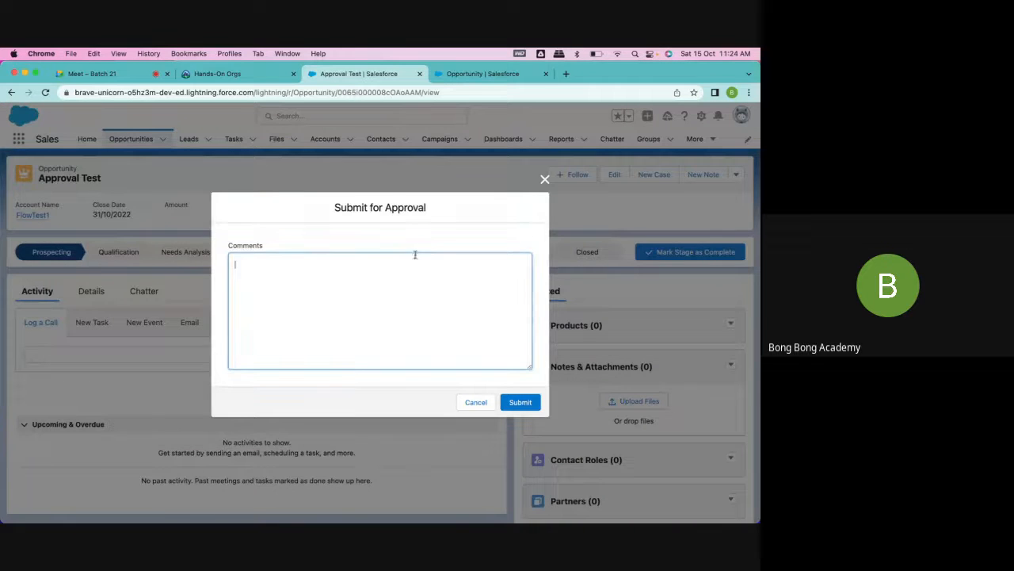
type("Pla")
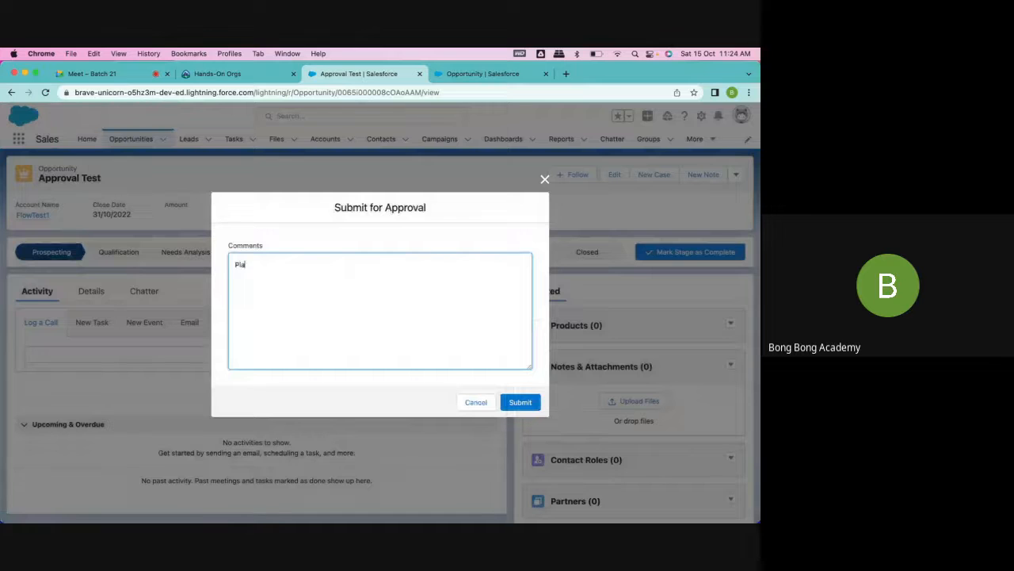
type("ase Approve")
left_click(520, 400)
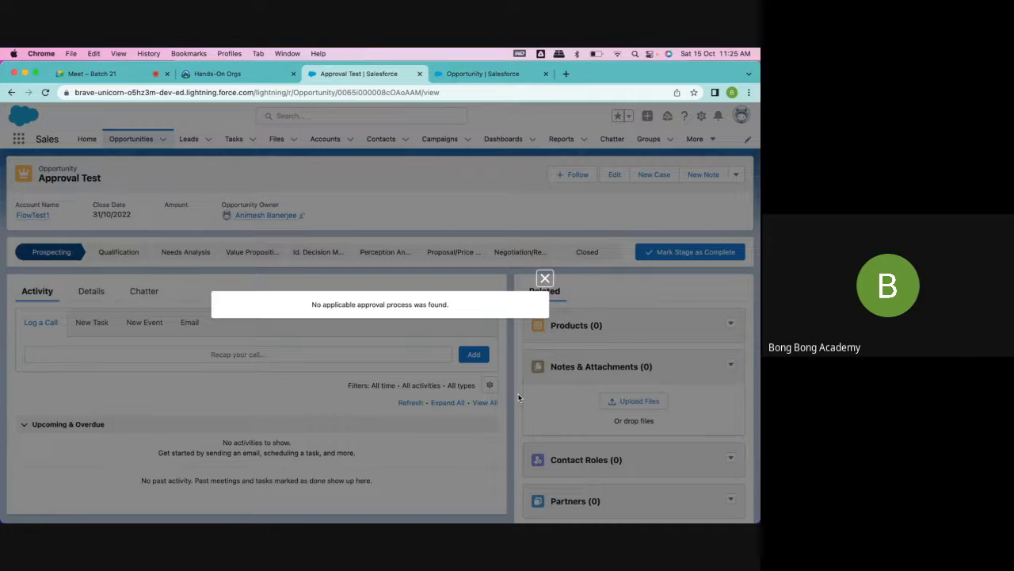
- Open Approval Processes in the Setup browser tab and choose Opportunity as the object to manage
left_click(475, 74)
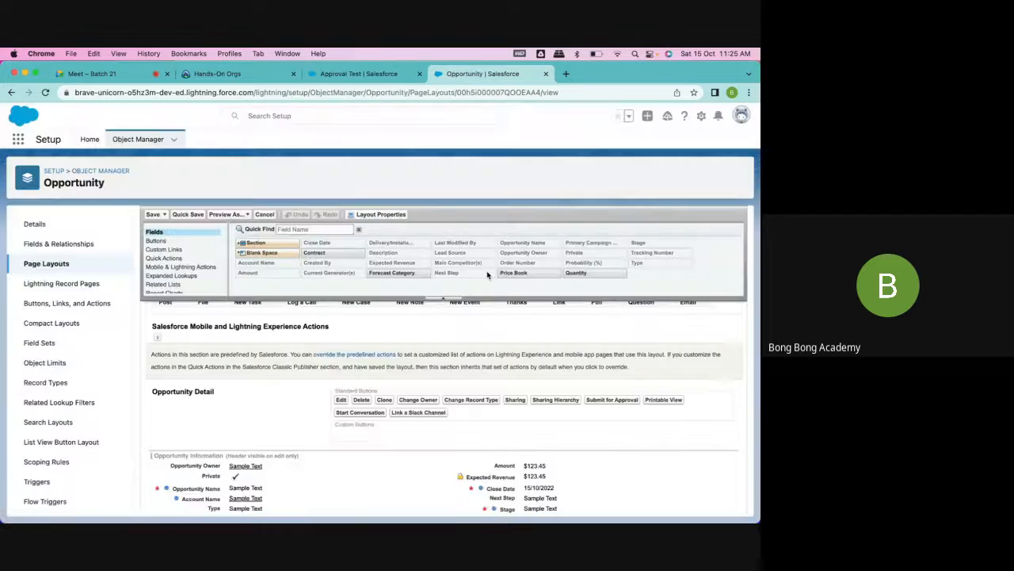
left_click(90, 138)
left_click(61, 251)
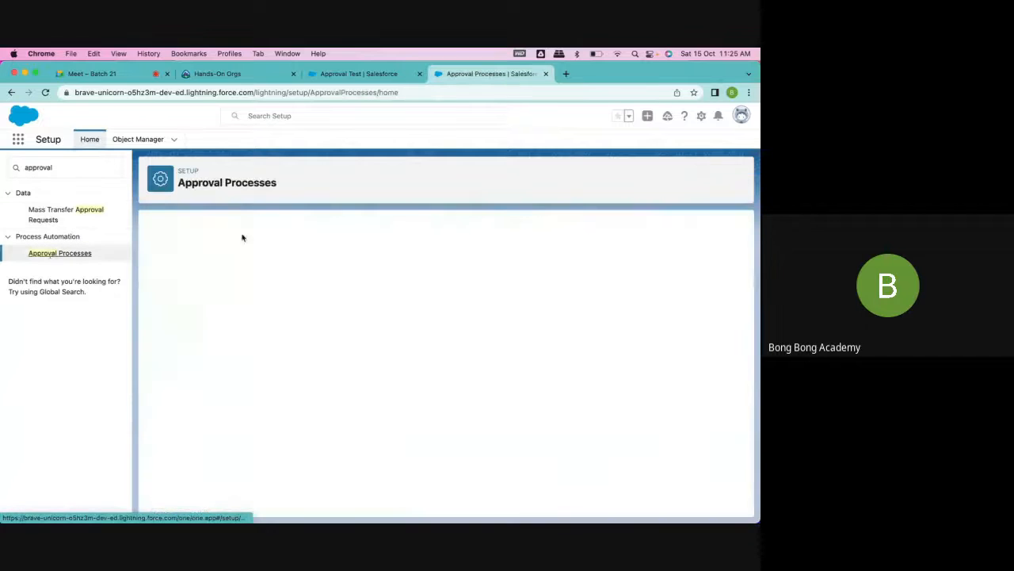
left_click(475, 329)
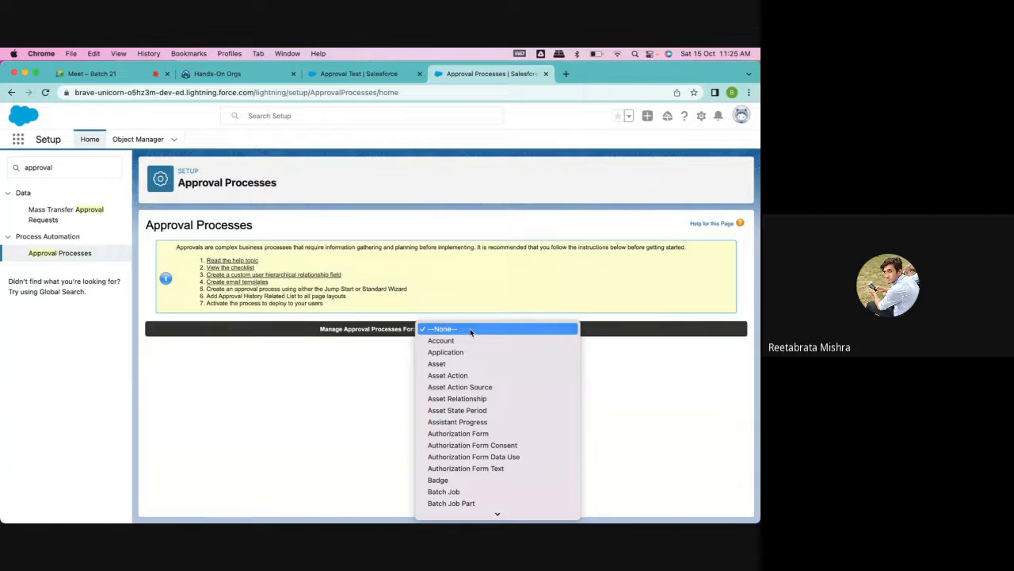
scroll(471, 331, "down", 10)
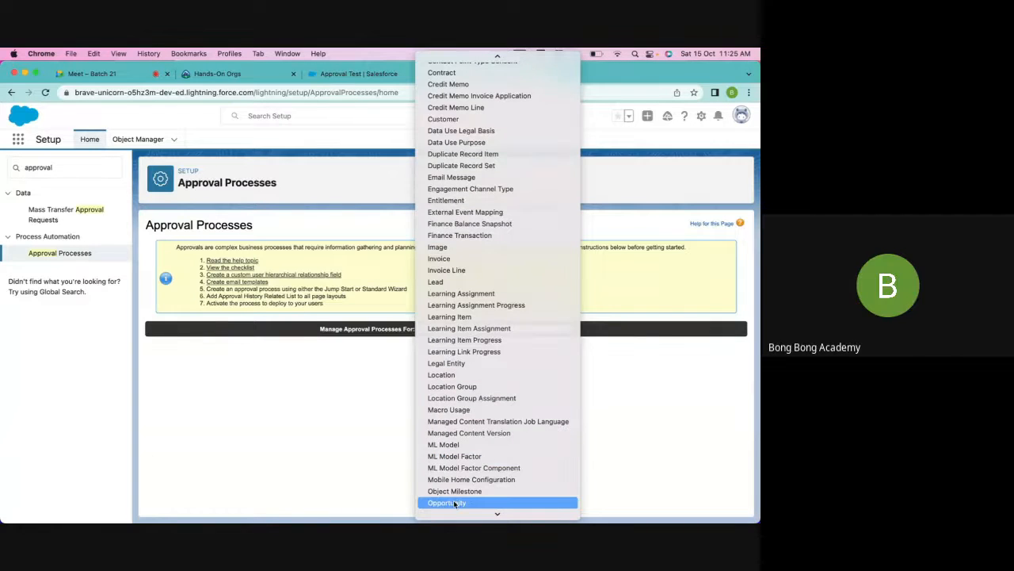
left_click(484, 502)
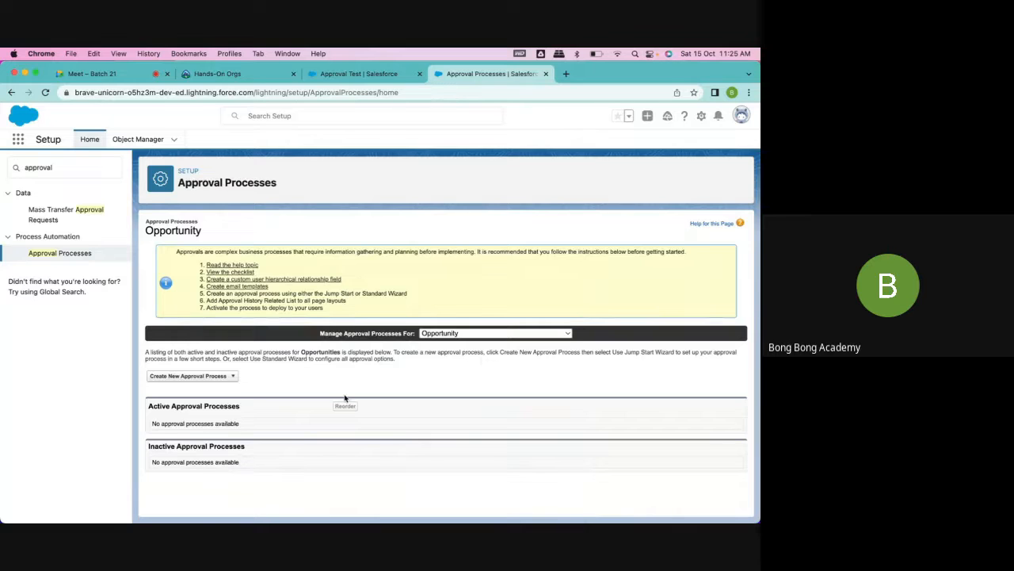
- Compare the Jump Start Wizard form with the Standard Setup Wizard's first step for a new Opportunity approval process
left_click(230, 376)
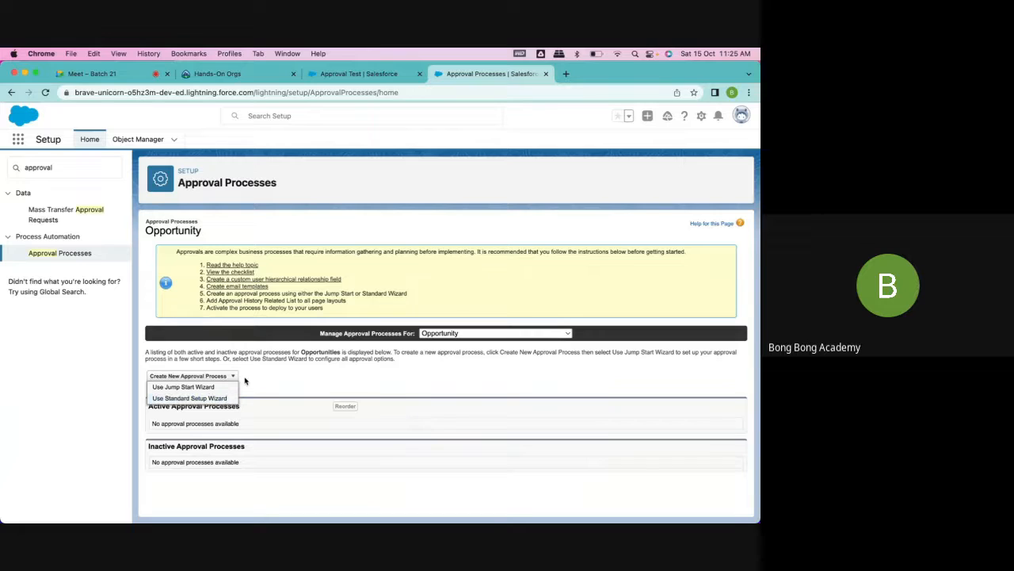
left_click(198, 388)
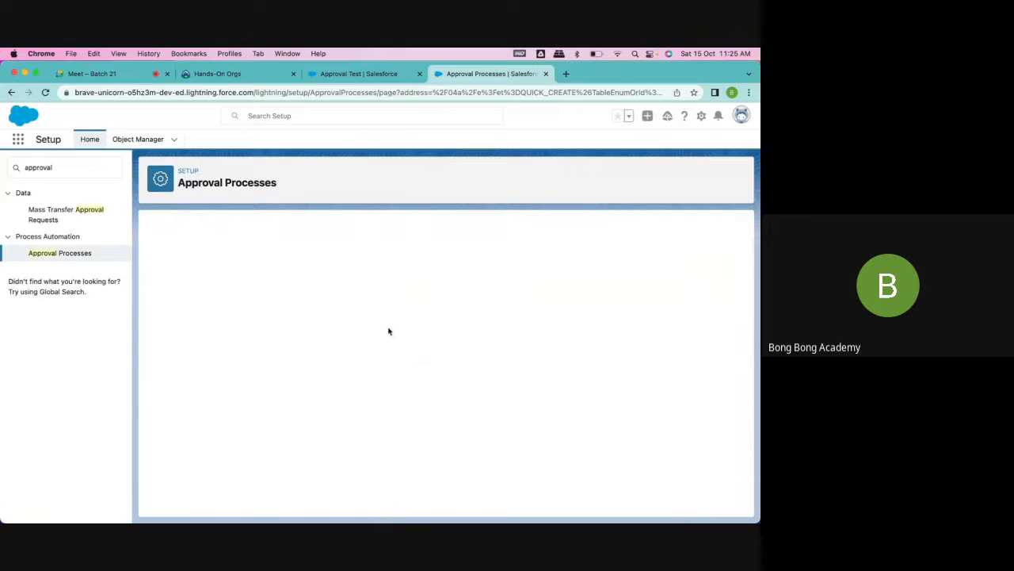
scroll(389, 331, "down", 3)
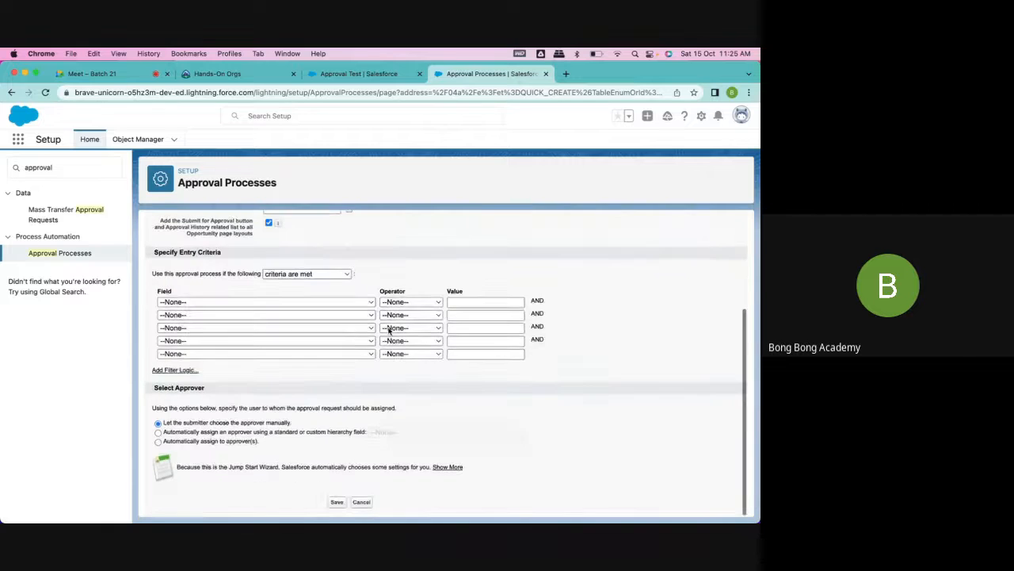
scroll(388, 332, "up", 2)
scroll(388, 332, "down", 1)
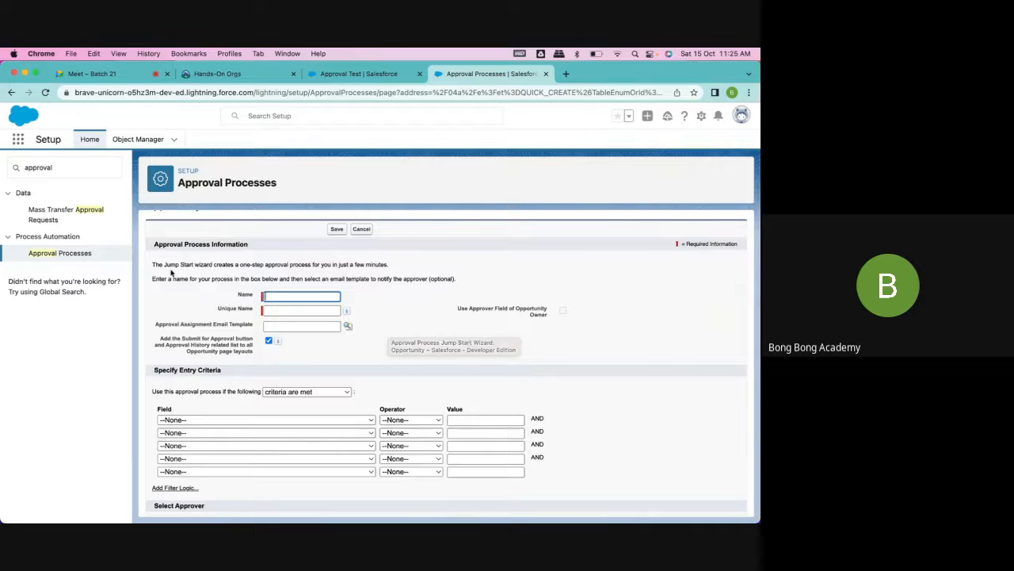
left_click(52, 253)
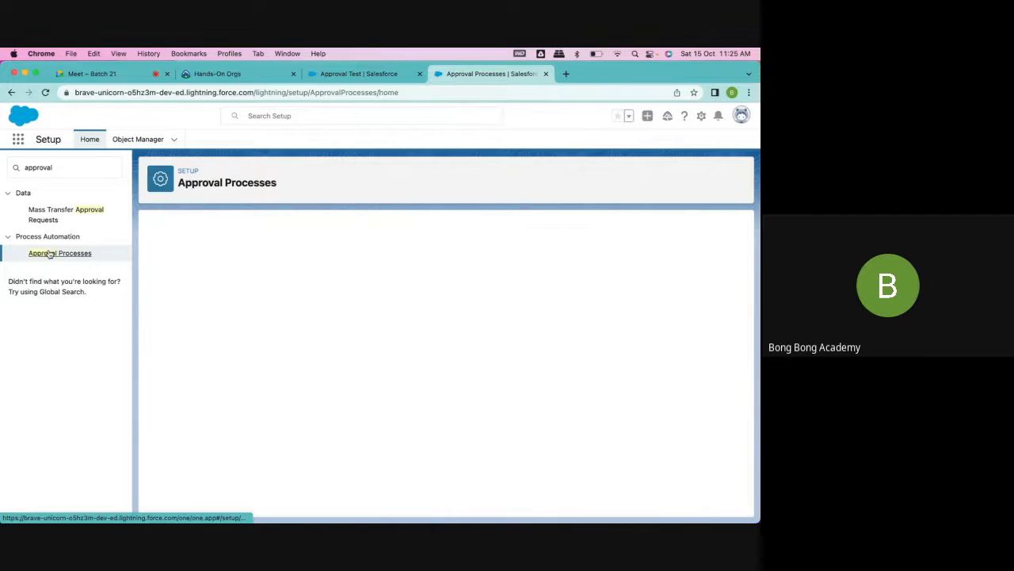
left_click(225, 377)
left_click(208, 397)
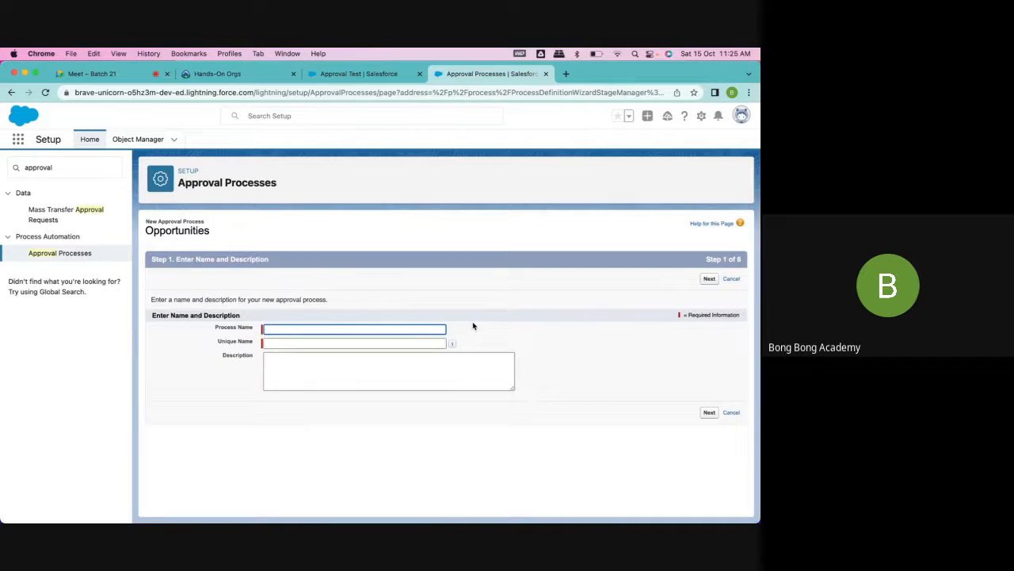
left_click(313, 328)
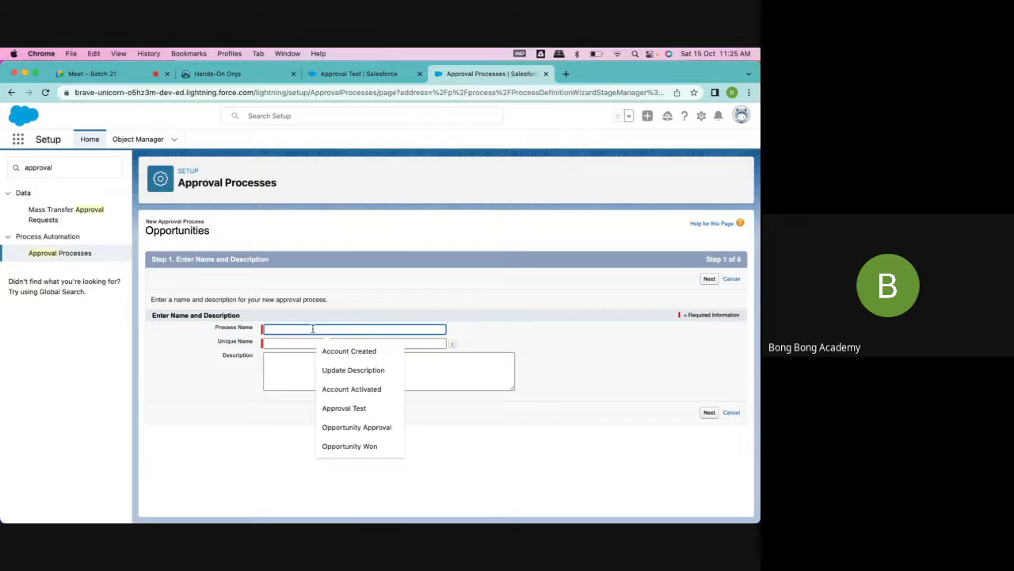
left_click(286, 272)
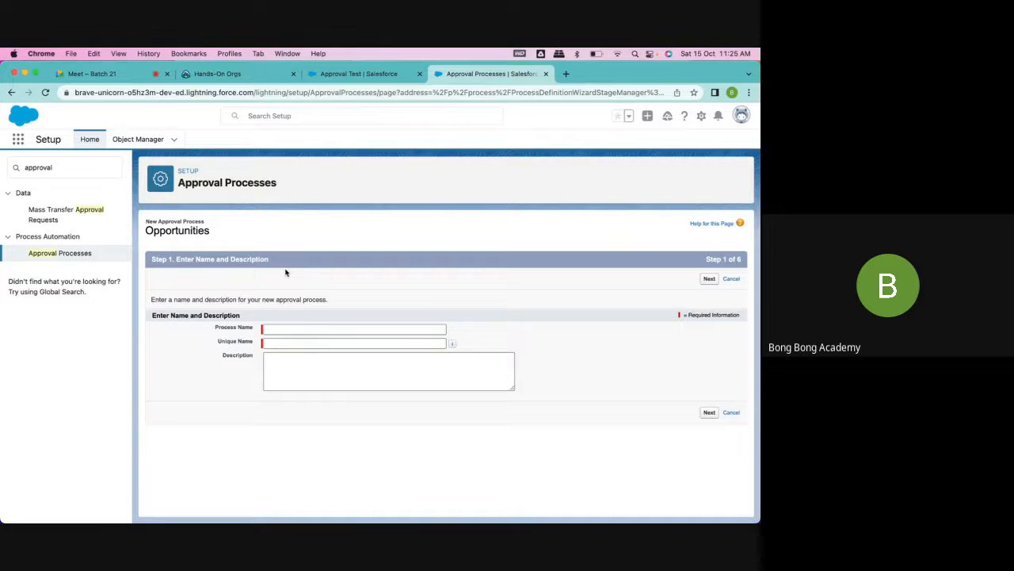
left_click(81, 255)
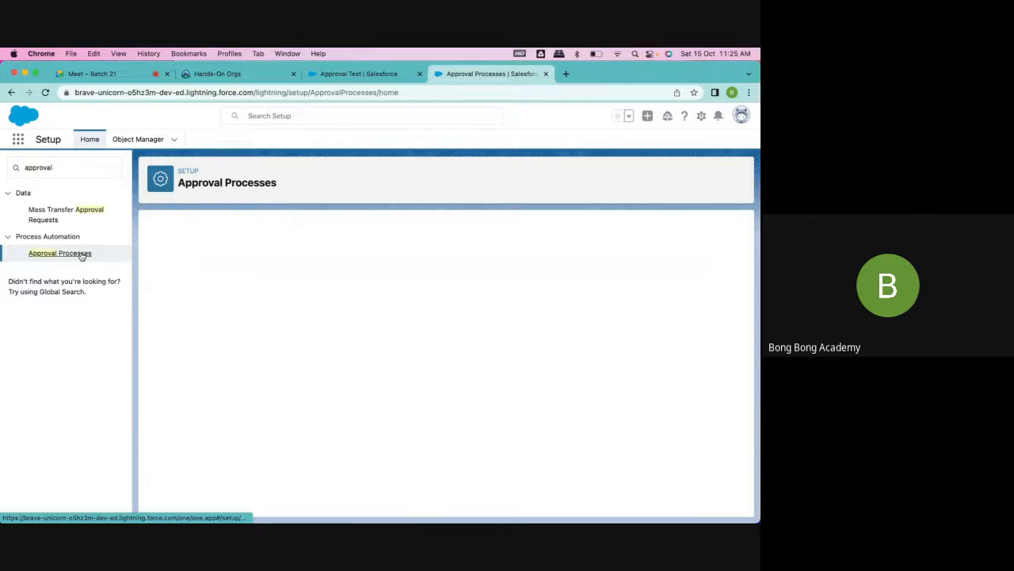
- Start a new Opportunity approval process with the Jump Start Wizard and name it Opportunity Approval
left_click(221, 376)
left_click(208, 388)
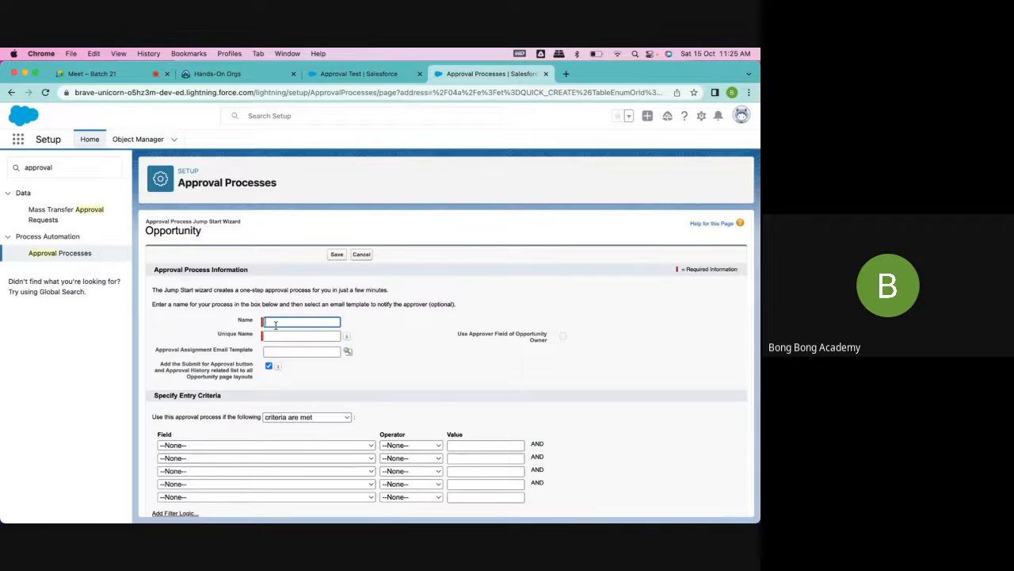
scroll(279, 331, "down", 3)
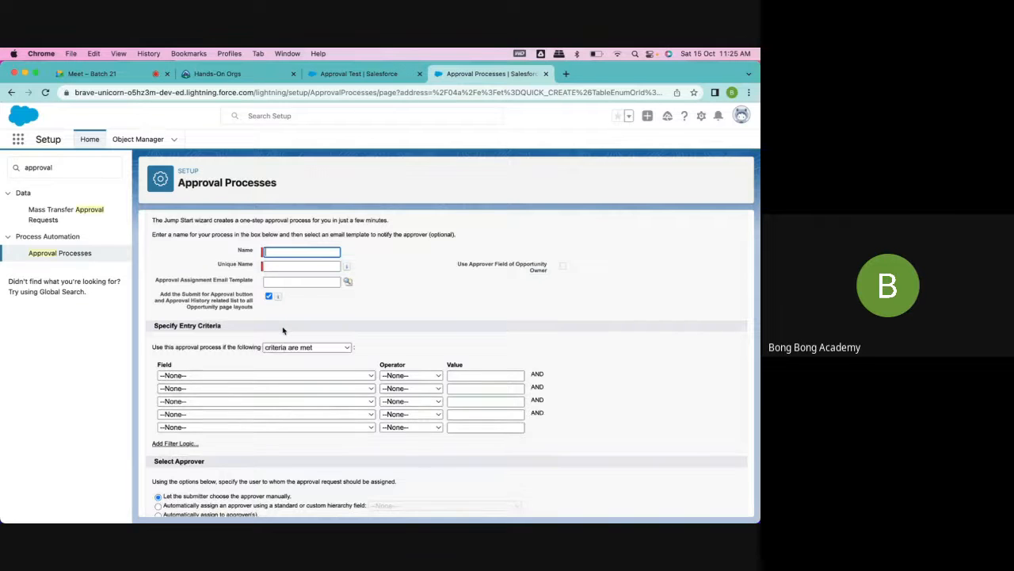
type("Oppo")
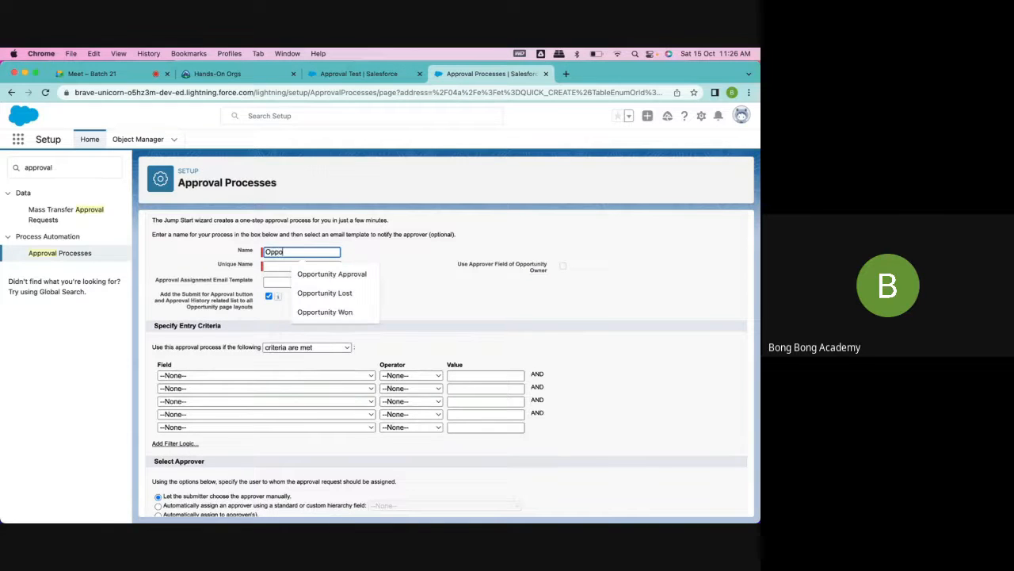
type("rtunity")
left_click(365, 275)
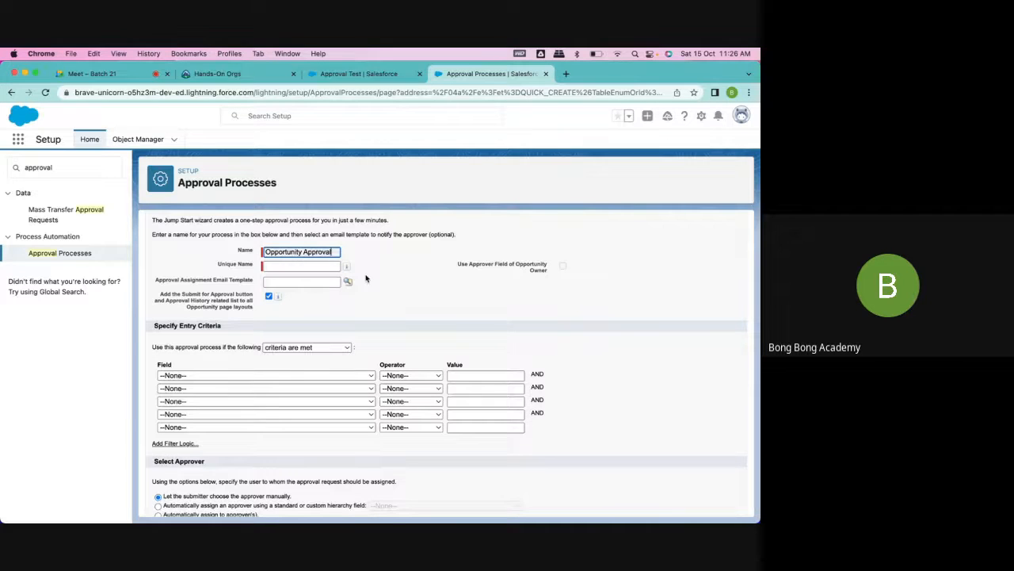
left_click(357, 268)
- Set the first entry criterion to Opportunity: Stage equals Negotiation/Review
scroll(334, 328, "down", 3)
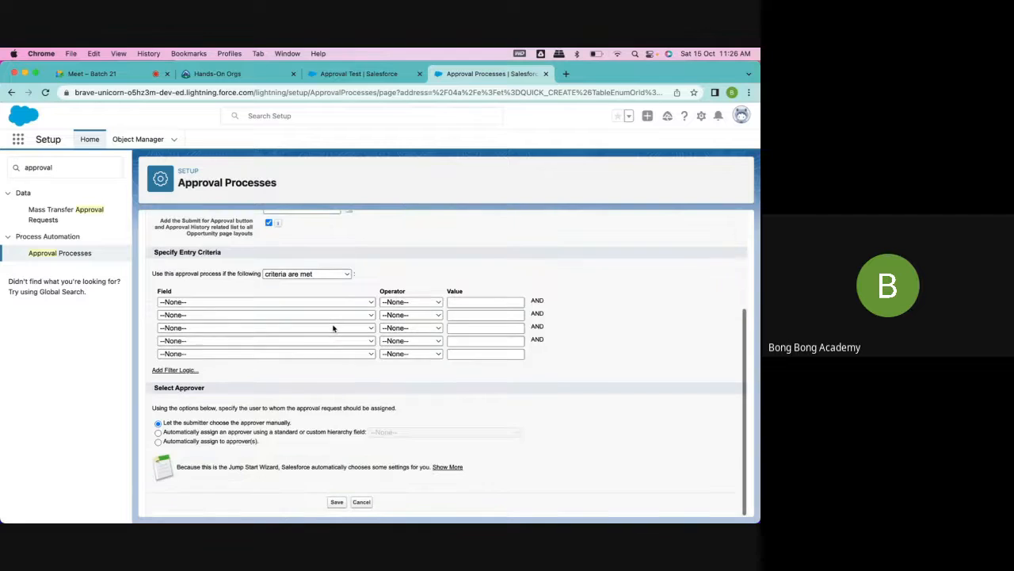
scroll(333, 327, "up", 3)
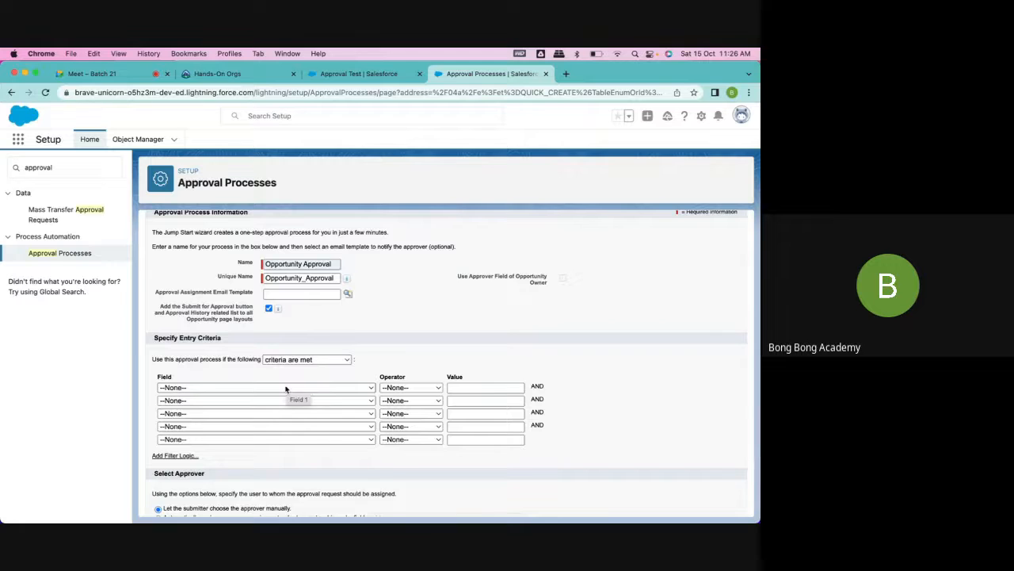
left_click(286, 389)
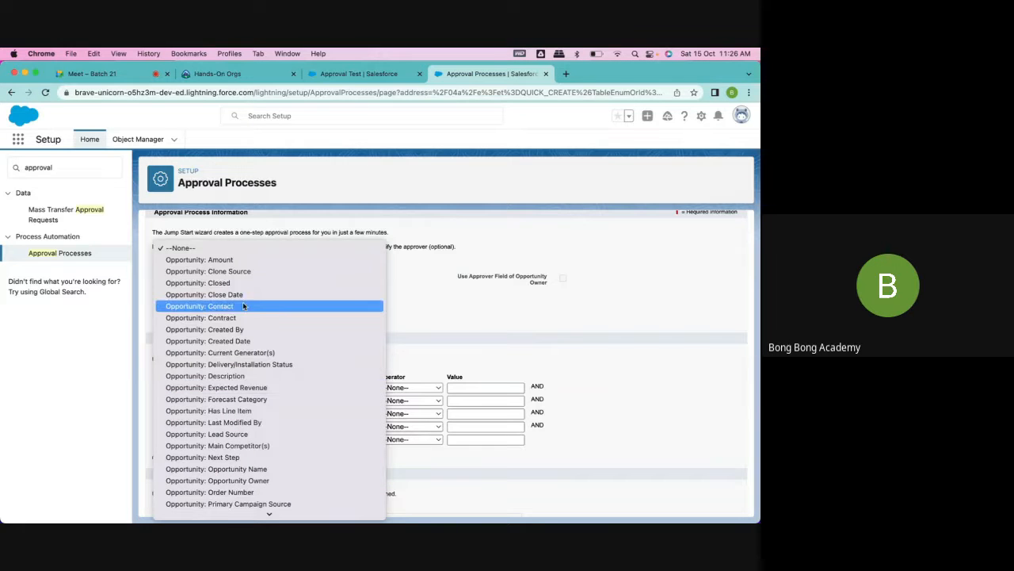
scroll(243, 306, "down", 5)
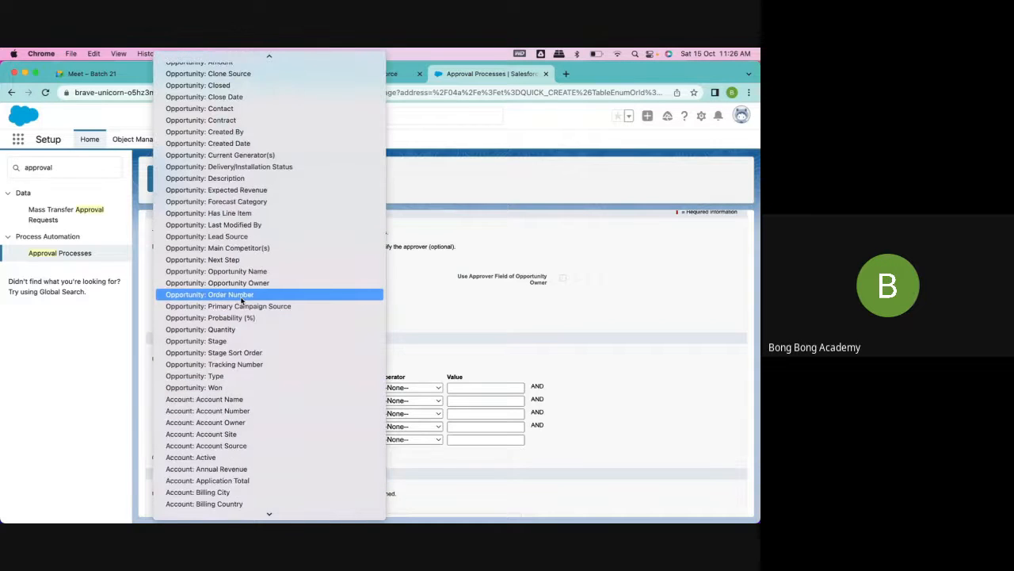
left_click(242, 340)
left_click(400, 387)
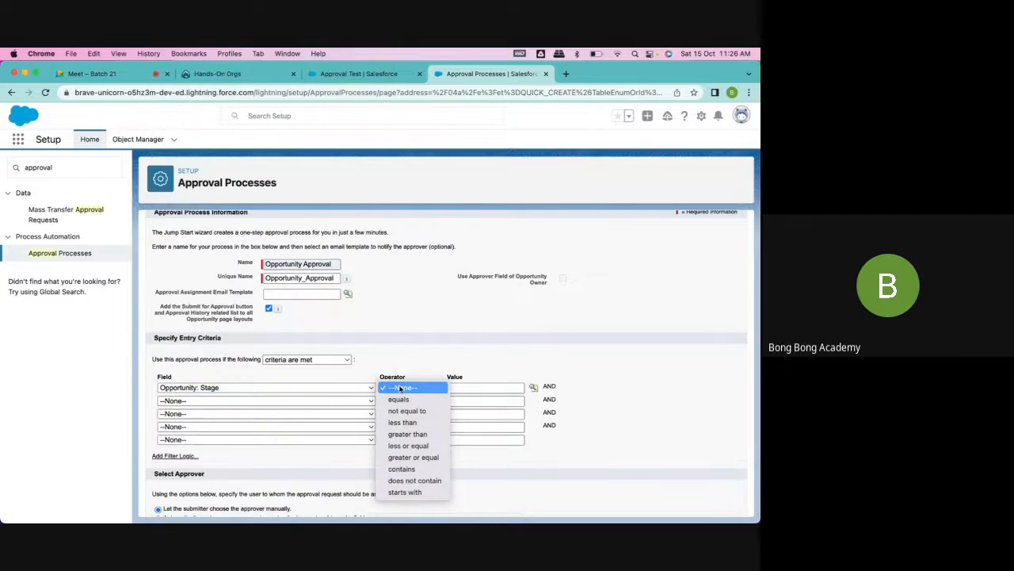
left_click(400, 399)
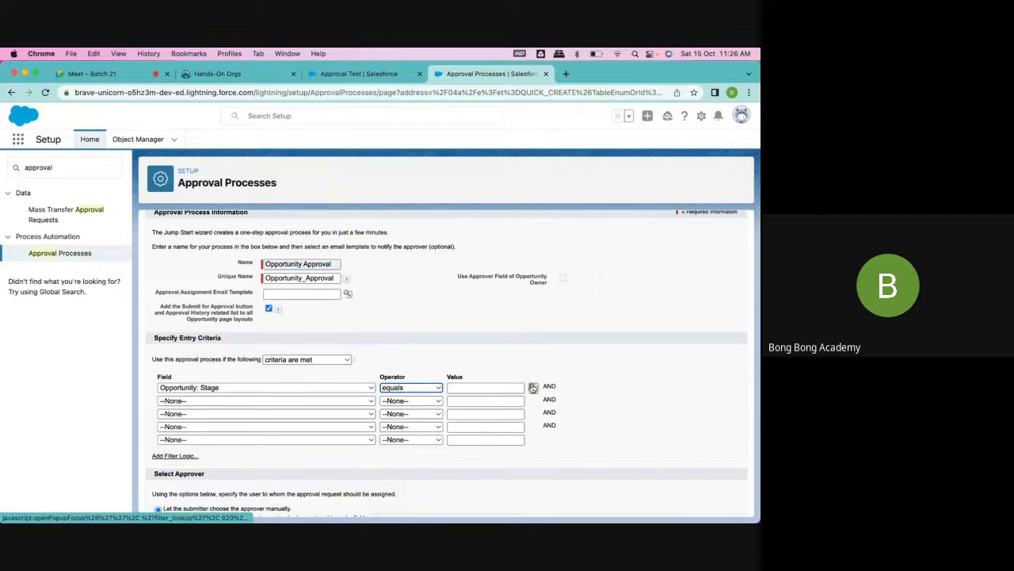
left_click(533, 387)
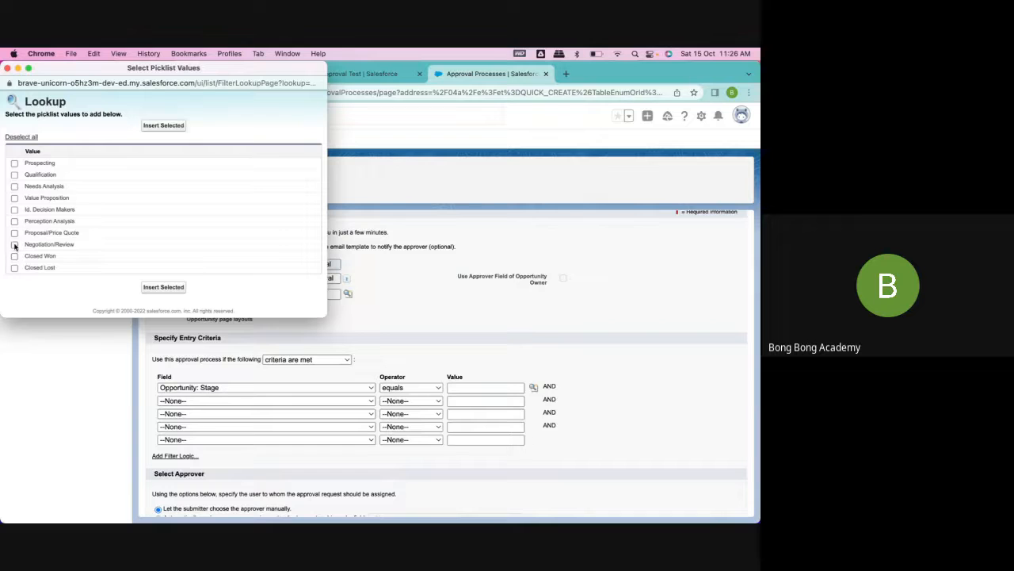
left_click(14, 245)
left_click(164, 287)
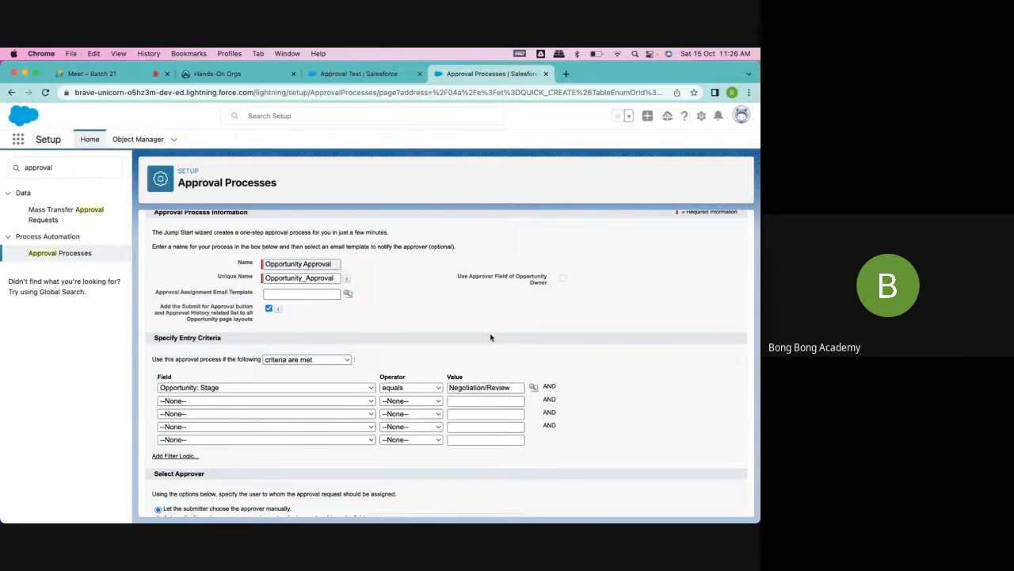
- Try the approver options for automatic assignment by hierarchy field and for automatic assignment to specific approvers
scroll(521, 341, "down", 2)
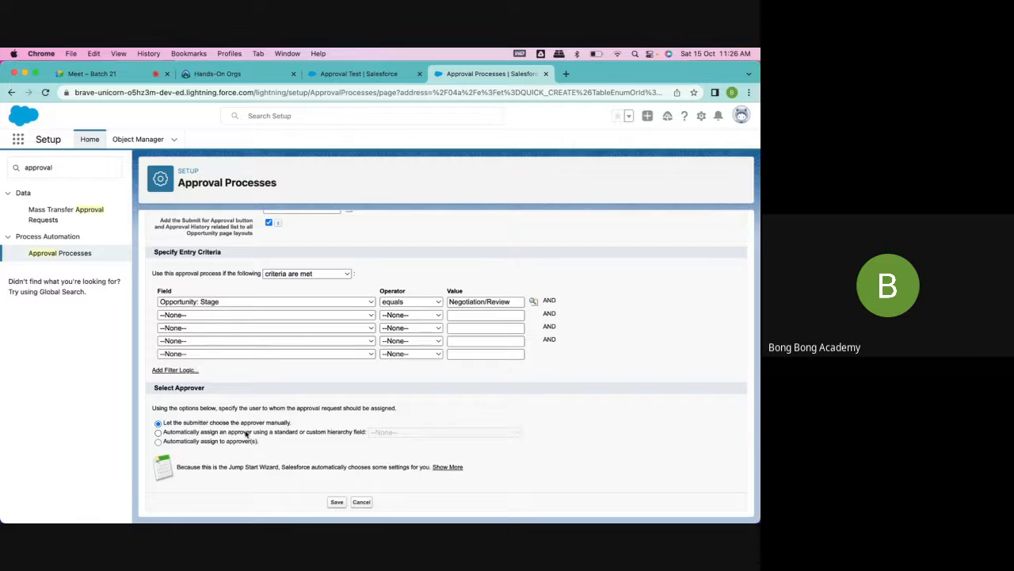
left_click(318, 435)
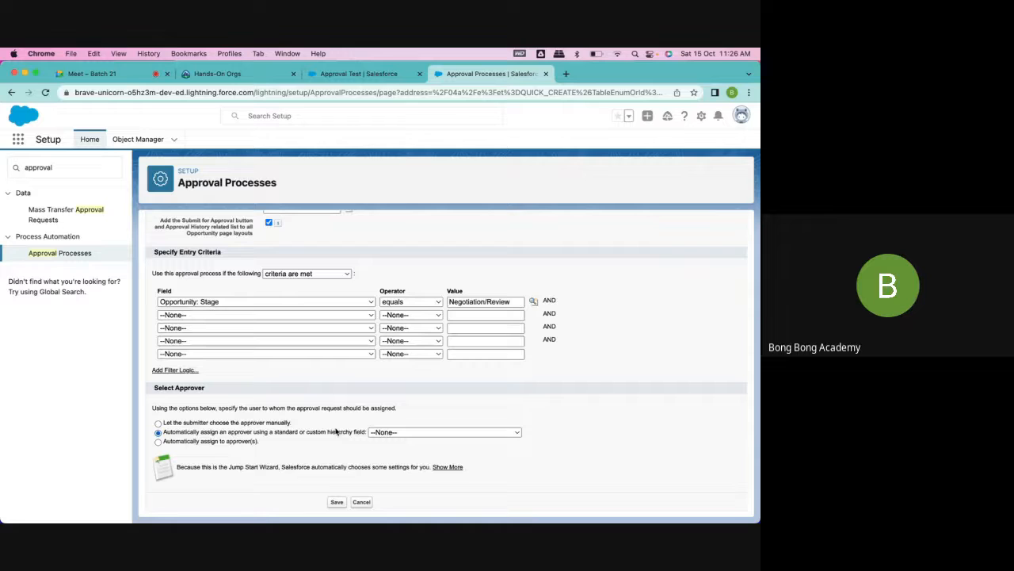
left_click(388, 433)
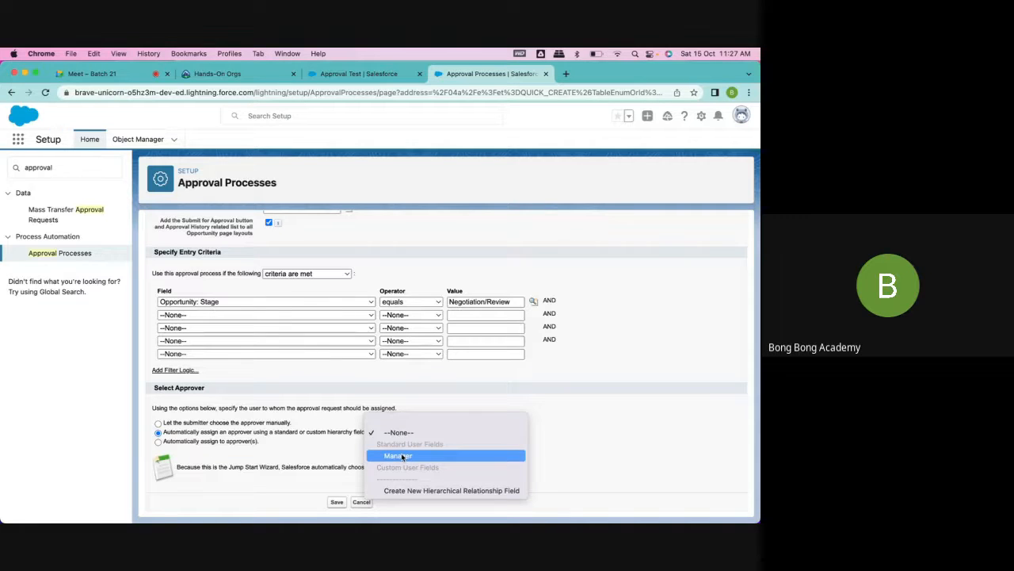
left_click(206, 447)
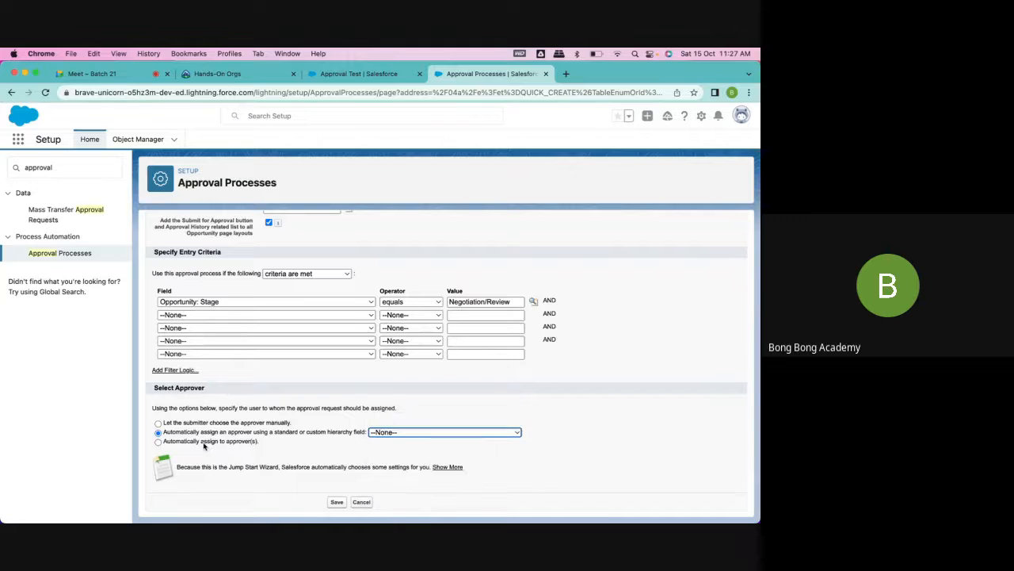
left_click(179, 444)
scroll(214, 455, "down", 2)
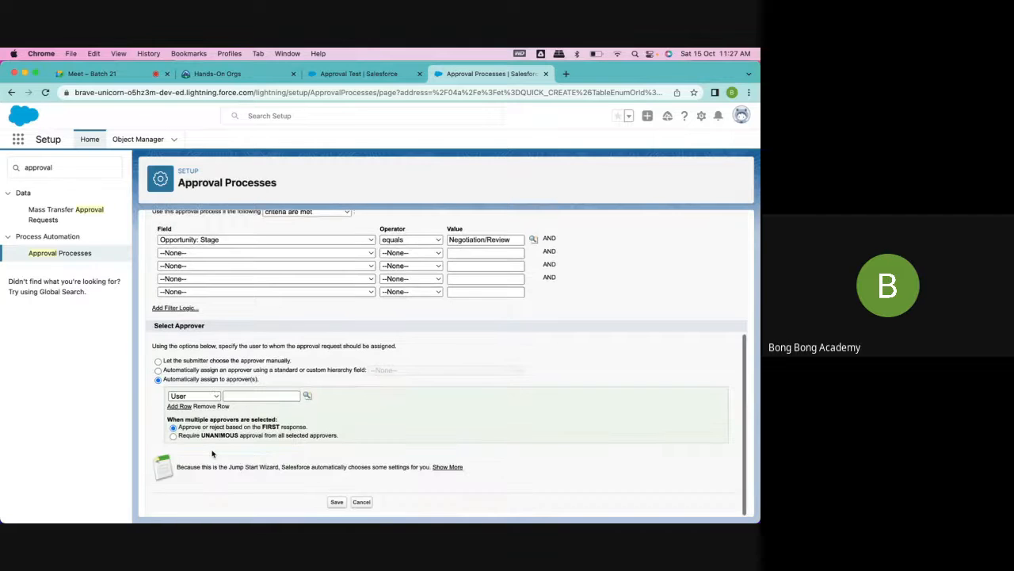
left_click(198, 396)
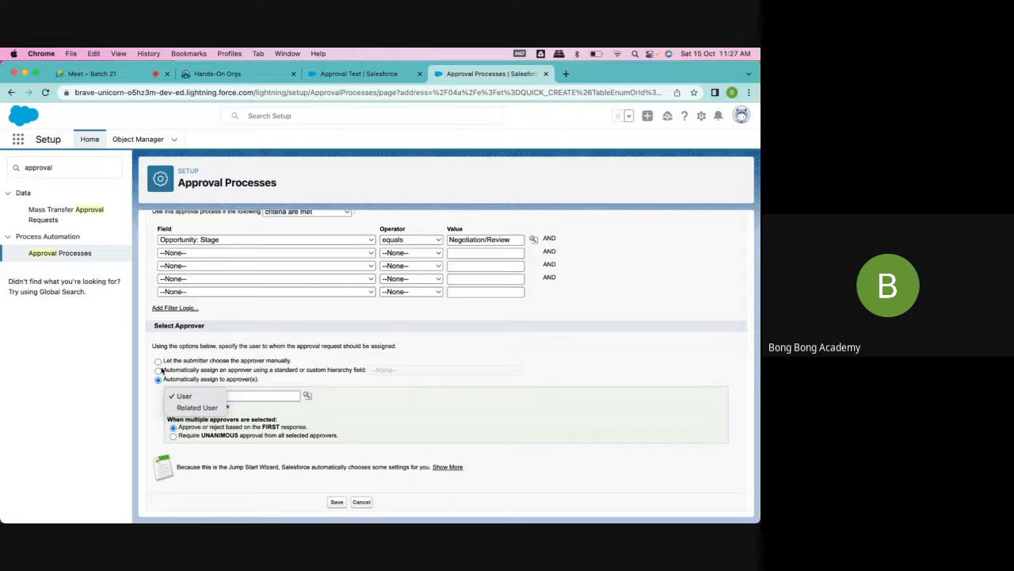
- Let the submitter choose the approver manually and save the approval process, accepting the activation reminder
left_click(158, 362)
left_click(158, 362)
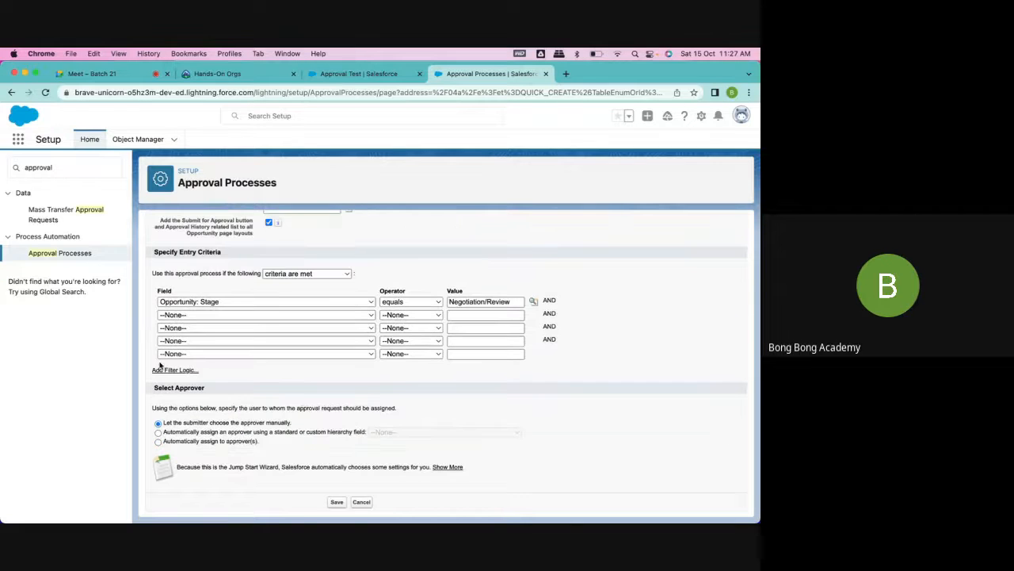
left_click(337, 501)
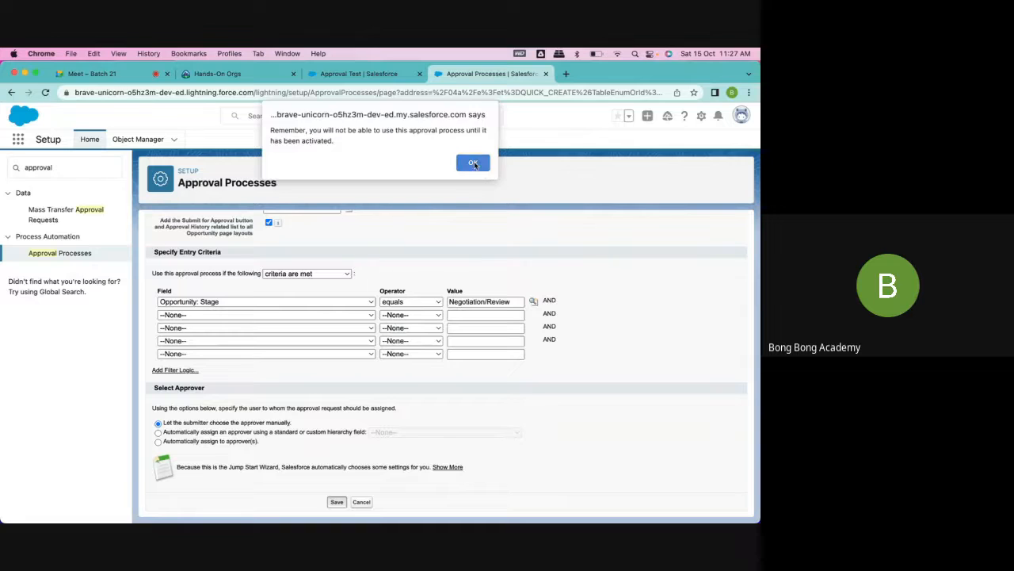
left_click(474, 164)
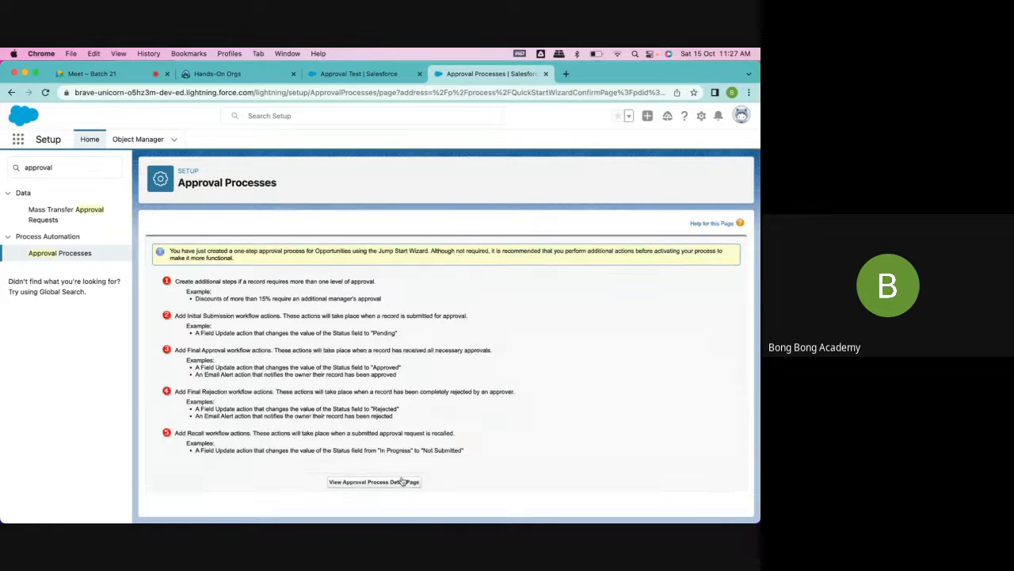
- Open the new approval process's detail page and look through its definition, approval steps and action sections
left_click(403, 482)
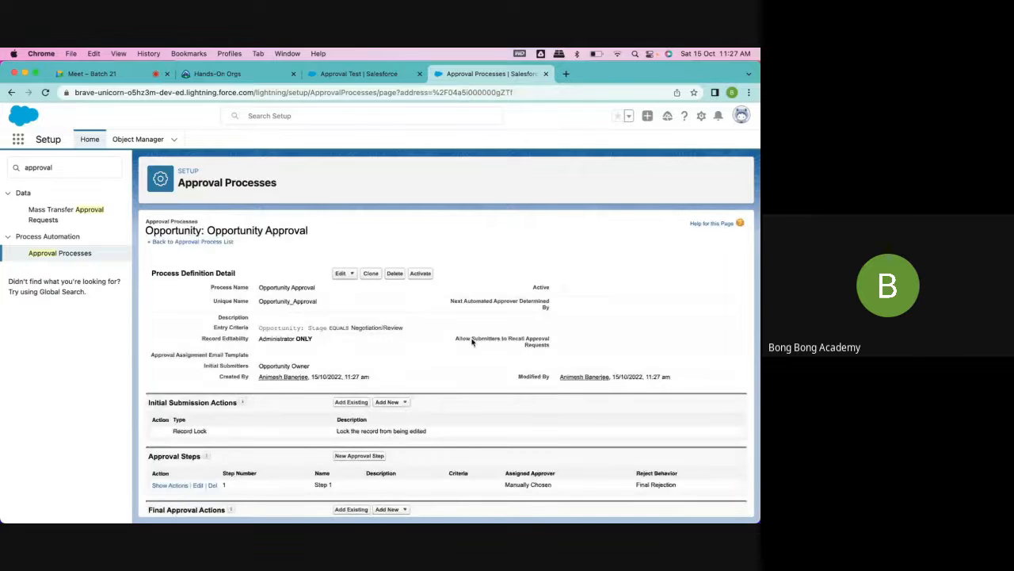
scroll(473, 342, "down", 3)
scroll(473, 343, "up", 3)
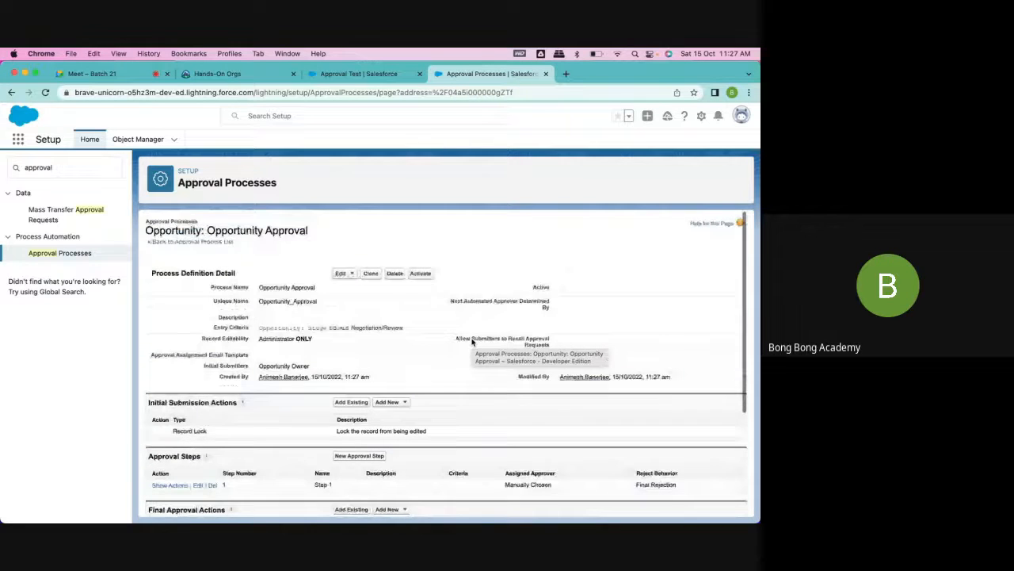
scroll(473, 343, "down", 1)
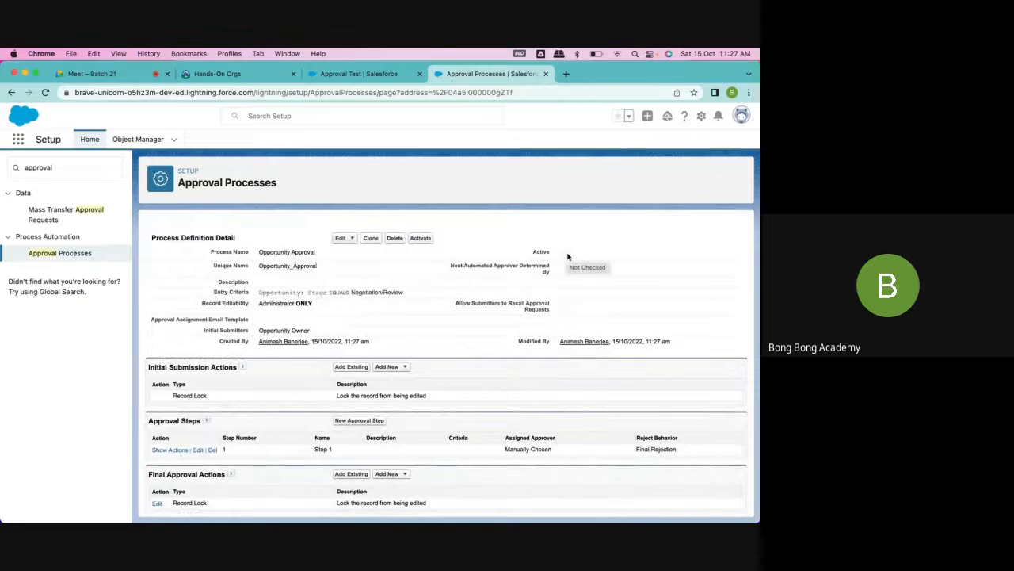
scroll(469, 406, "down", 3)
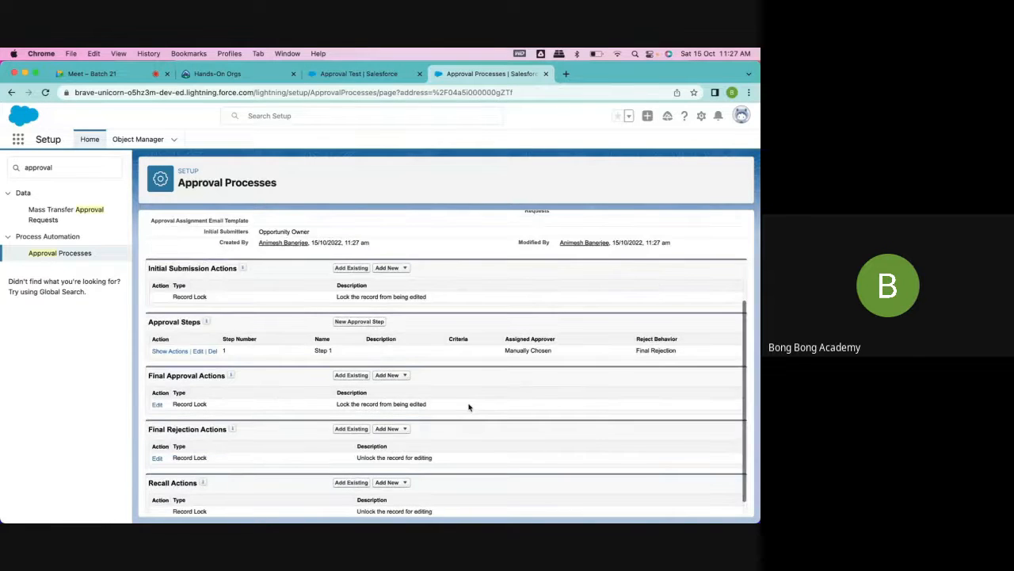
scroll(468, 406, "down", 1)
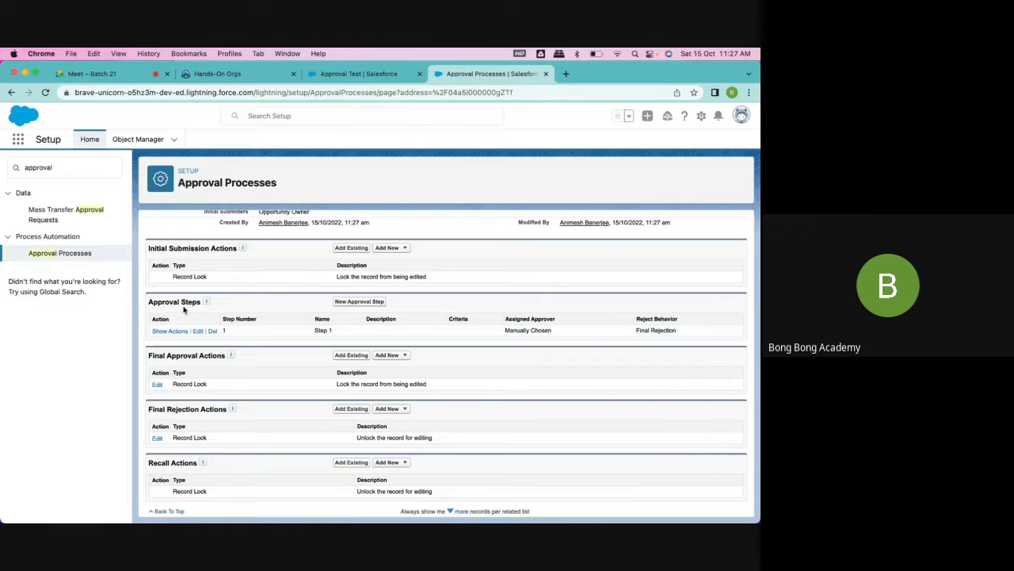
- Examine the initial submission, final approval and final rejection actions, including the action types that can be added
left_click_drag(148, 355, 225, 366)
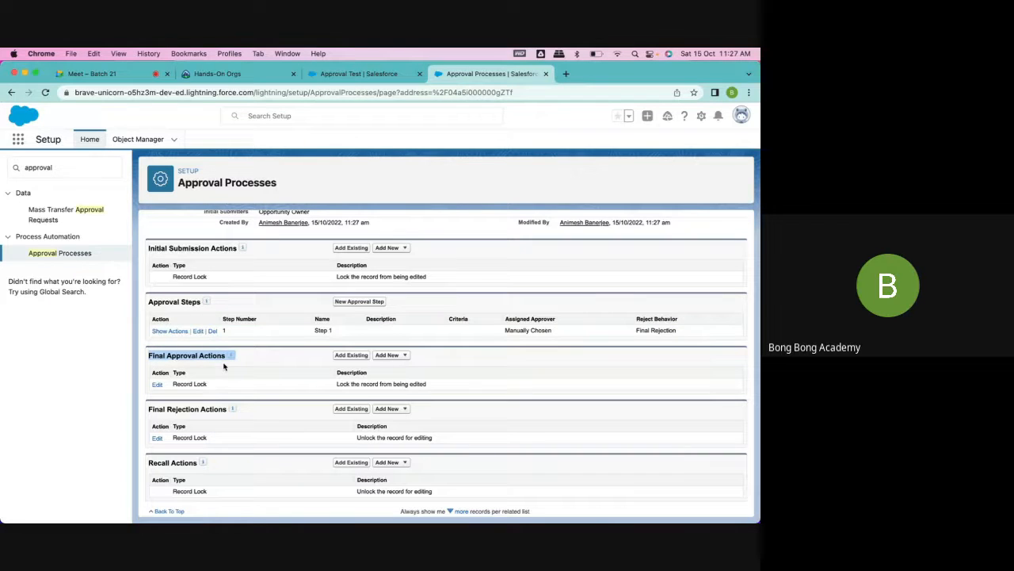
left_click_drag(148, 409, 223, 409)
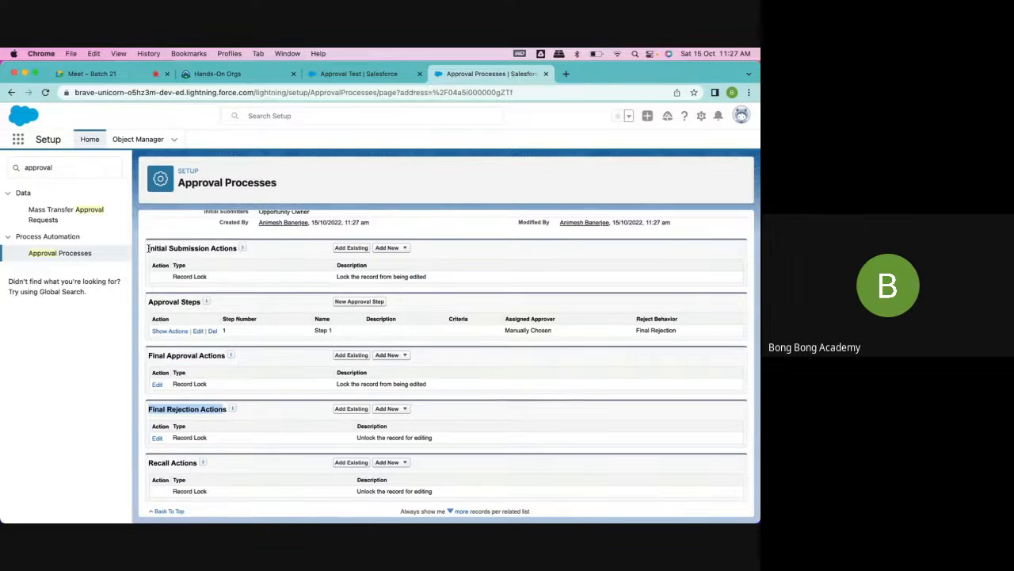
left_click_drag(148, 248, 236, 248)
left_click_drag(339, 277, 468, 281)
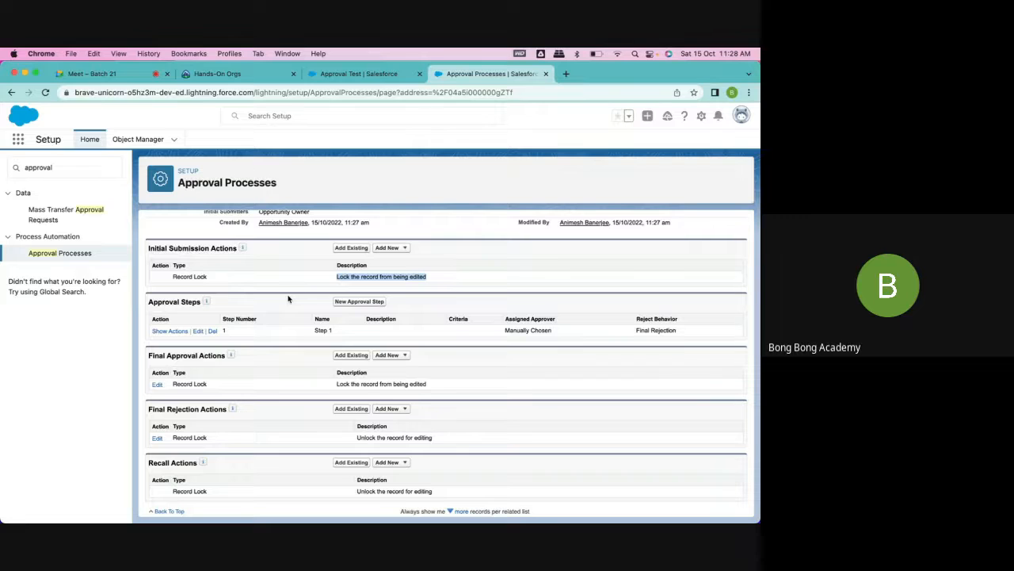
left_click(293, 363)
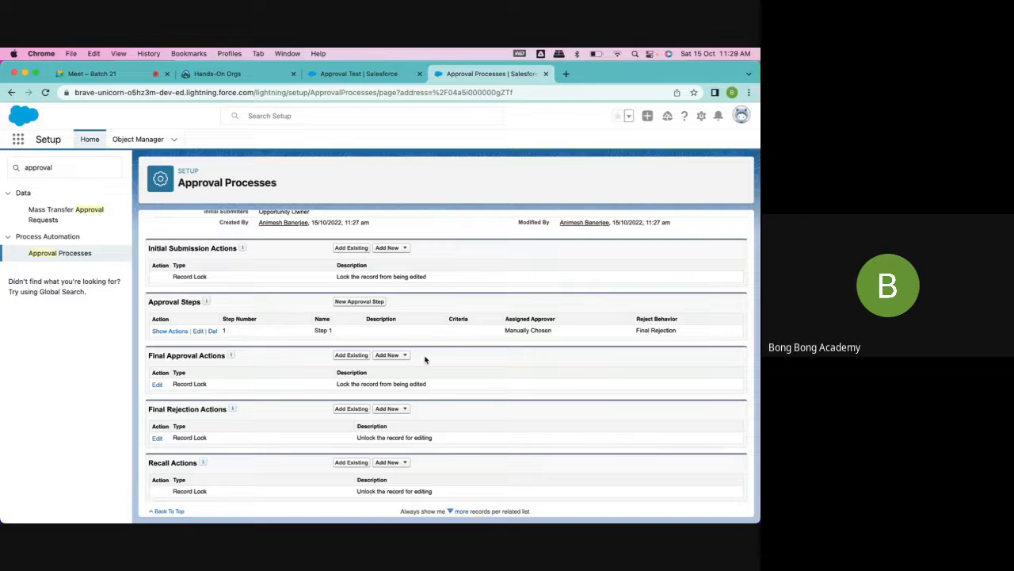
left_click(400, 358)
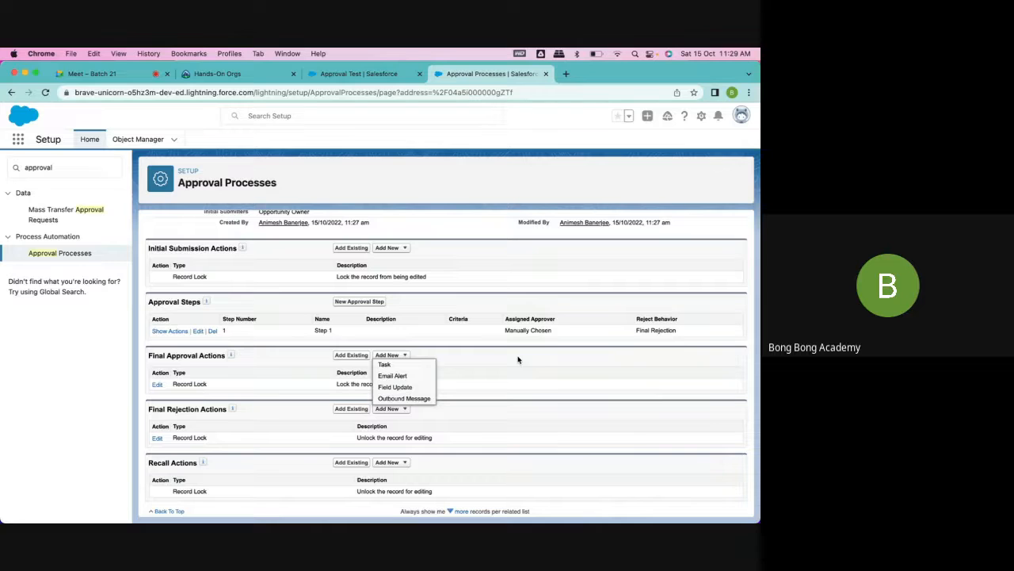
left_click(392, 410)
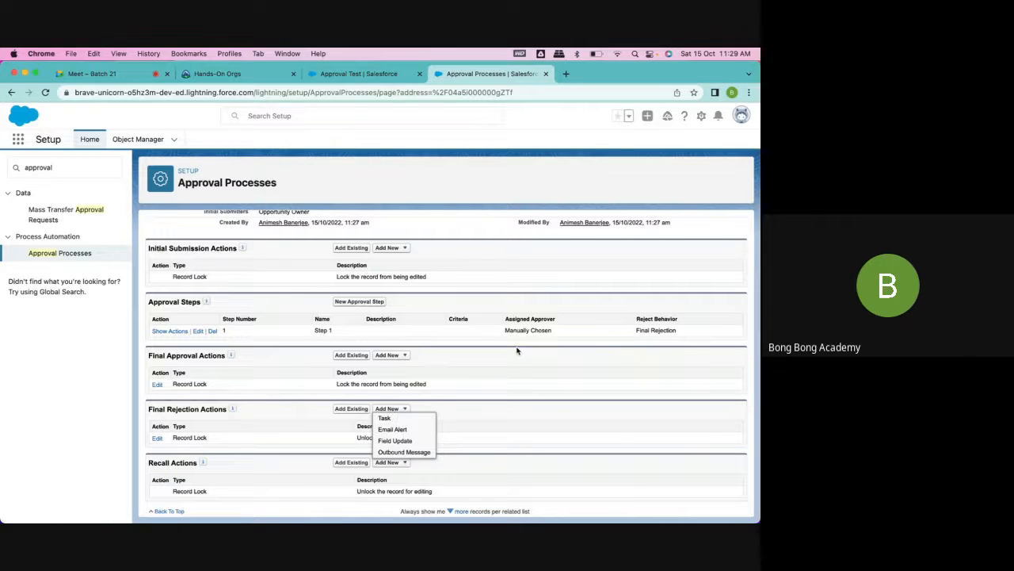
- Add a new field update named Opportunity Won to the final approval actions
left_click(390, 355)
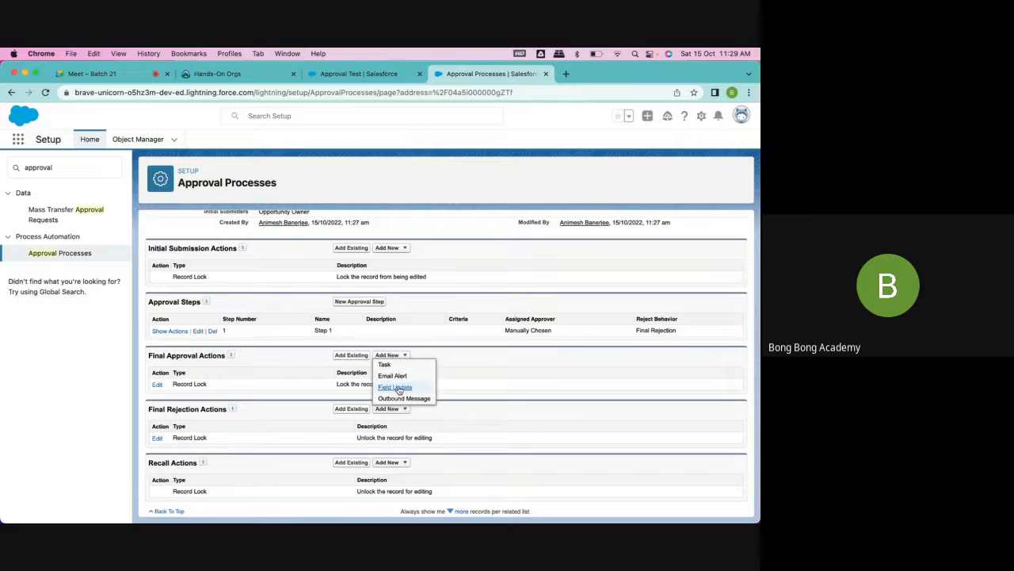
left_click(396, 386)
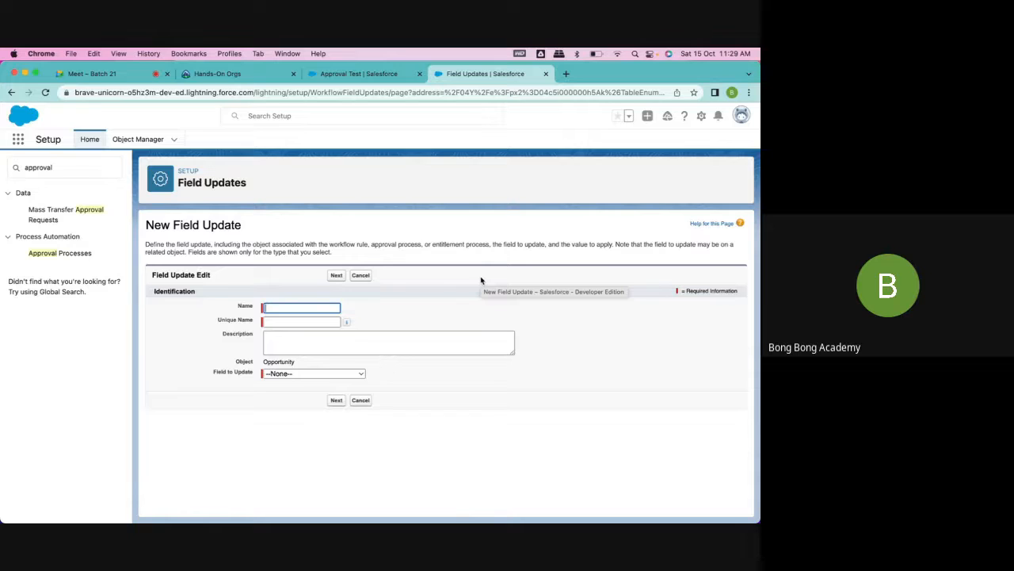
left_click(293, 306)
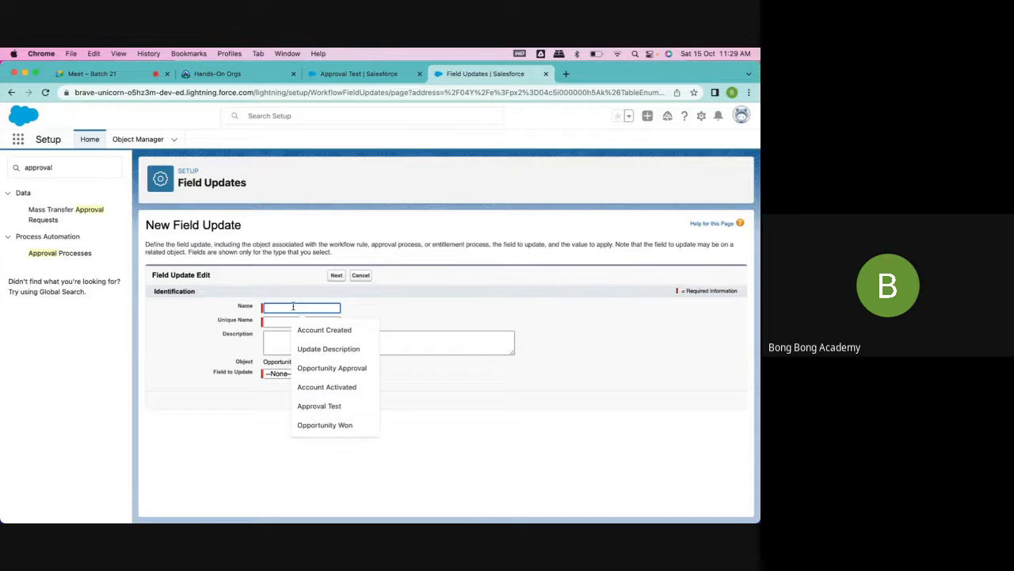
left_click(324, 424)
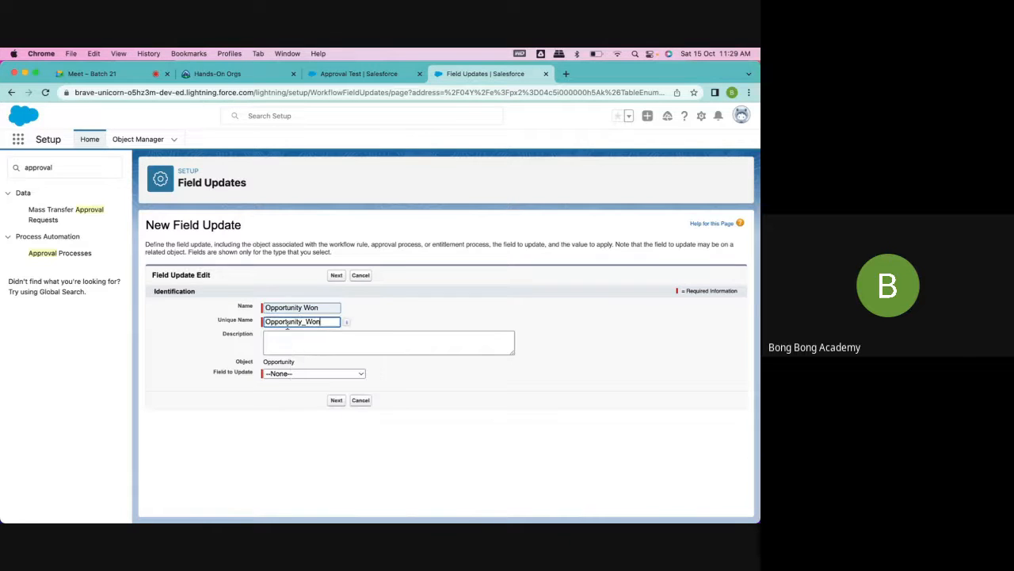
- Make the Opportunity Won field update set Stage to the specific value Closed Won, and save it
left_click(330, 374)
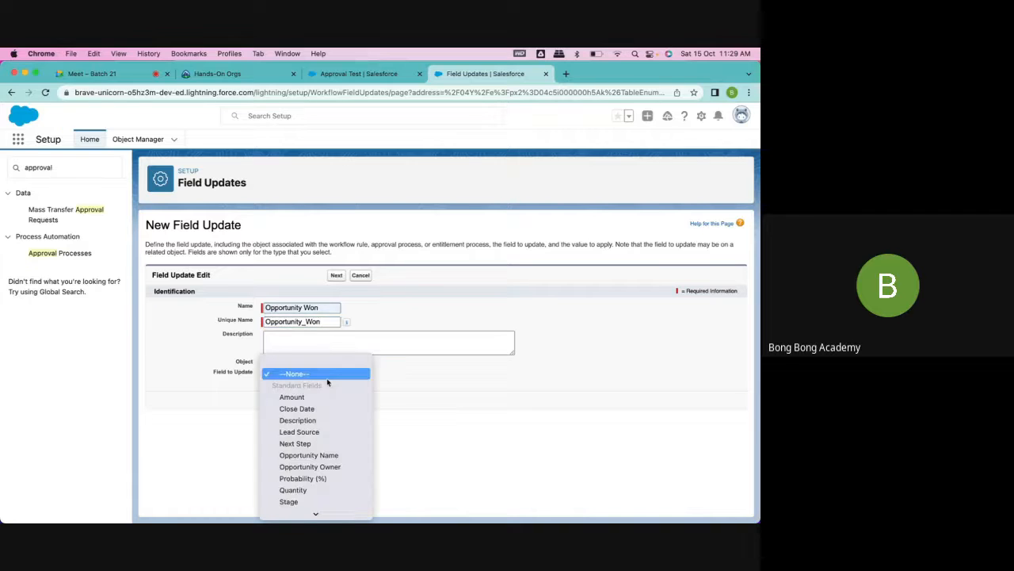
left_click(303, 499)
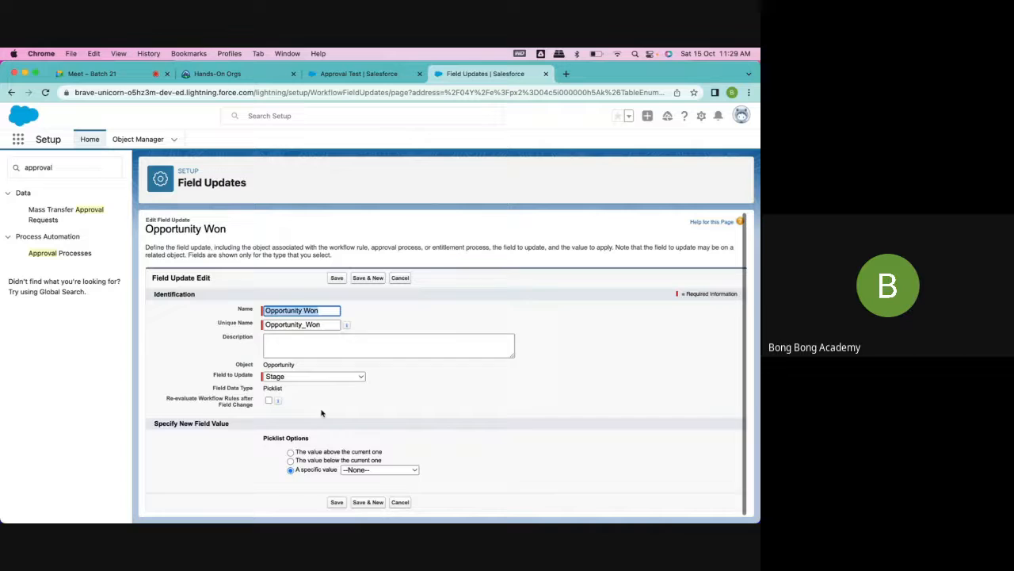
left_click(378, 469)
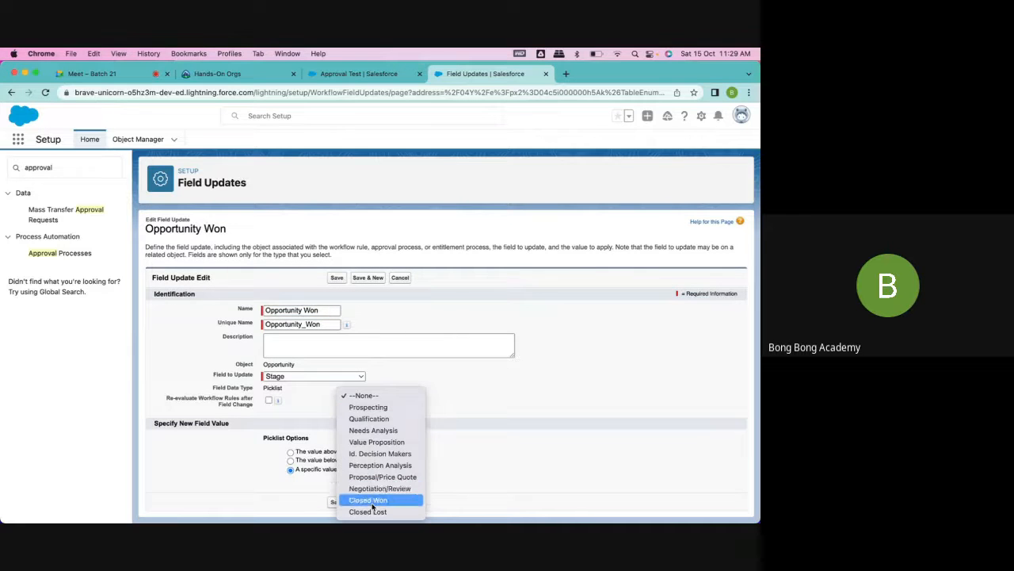
left_click(372, 503)
left_click(336, 502)
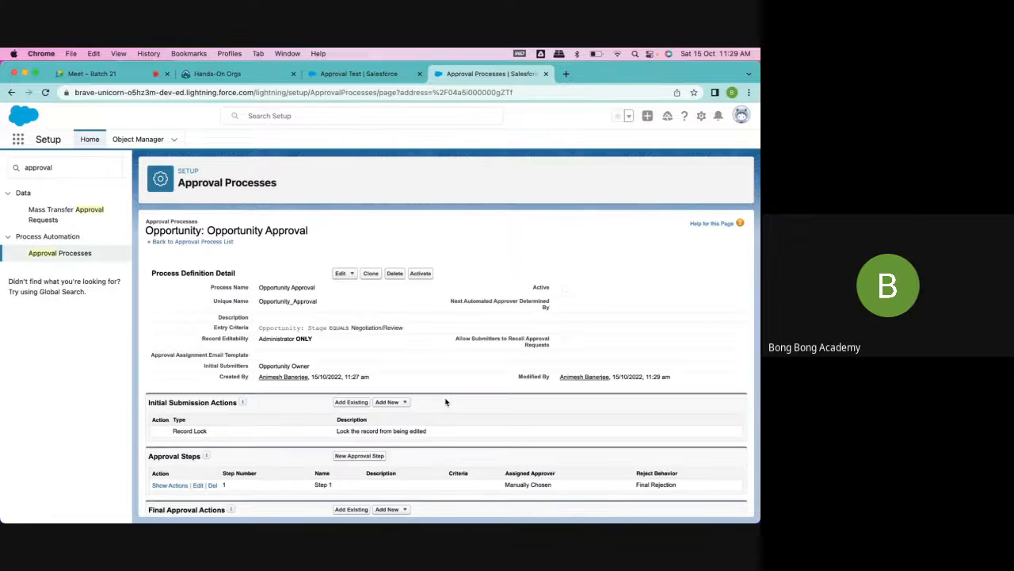
- Add a new field update named Opportunity Lost to the final rejection actions, with a matching unique name
scroll(444, 398, "down", 3)
scroll(424, 391, "down", 1)
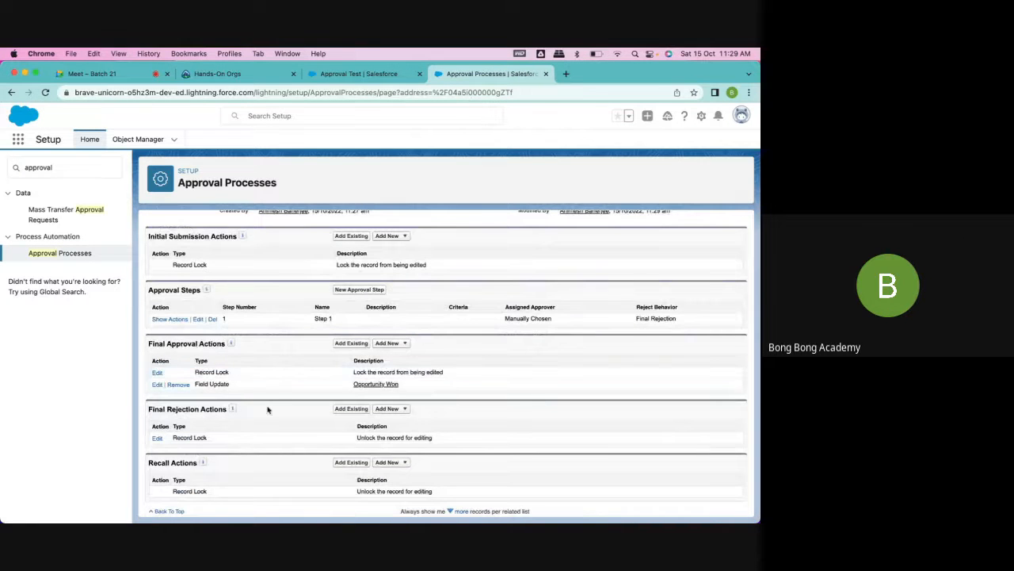
left_click(388, 409)
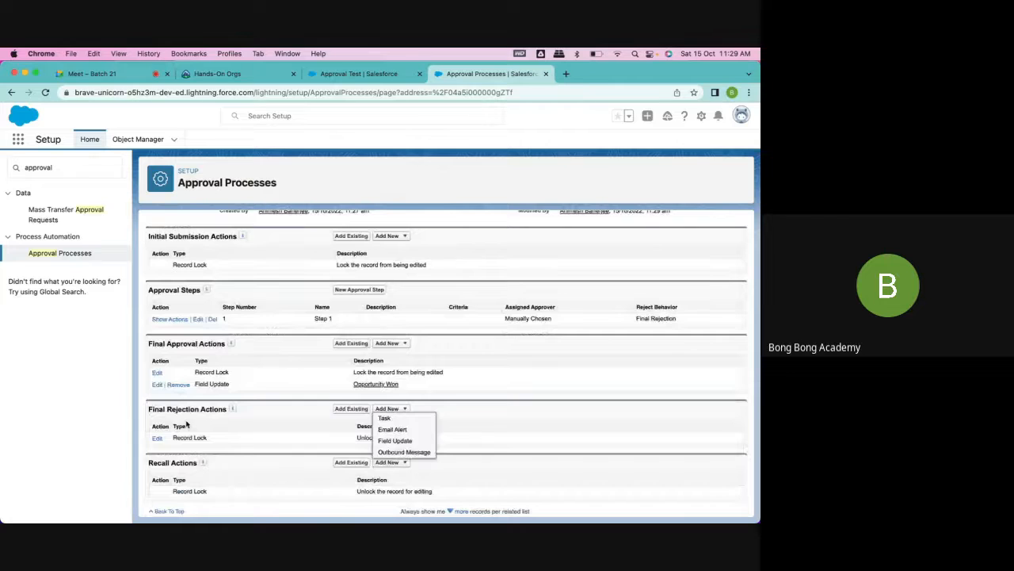
left_click(395, 440)
left_click(271, 308)
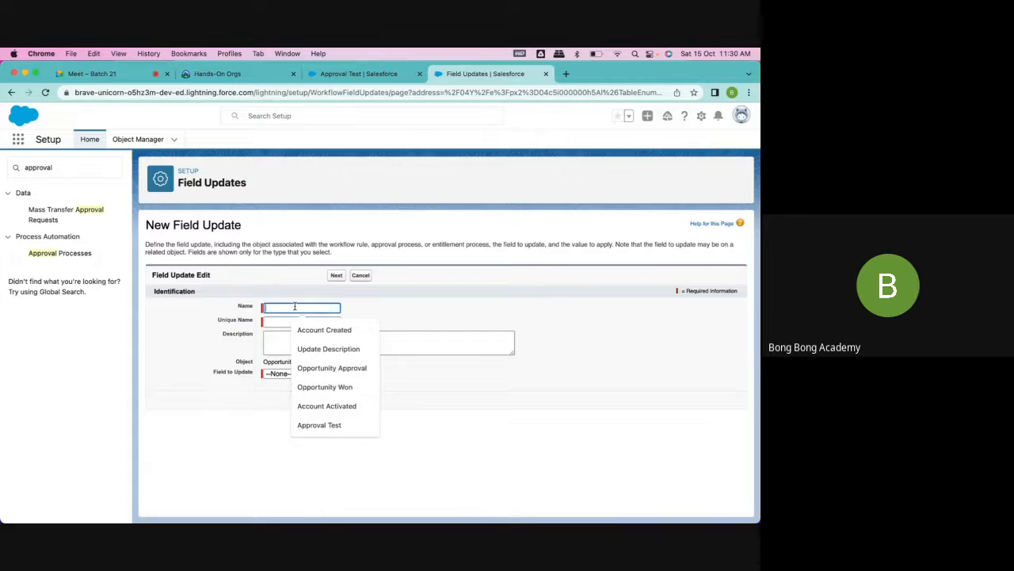
left_click(313, 385)
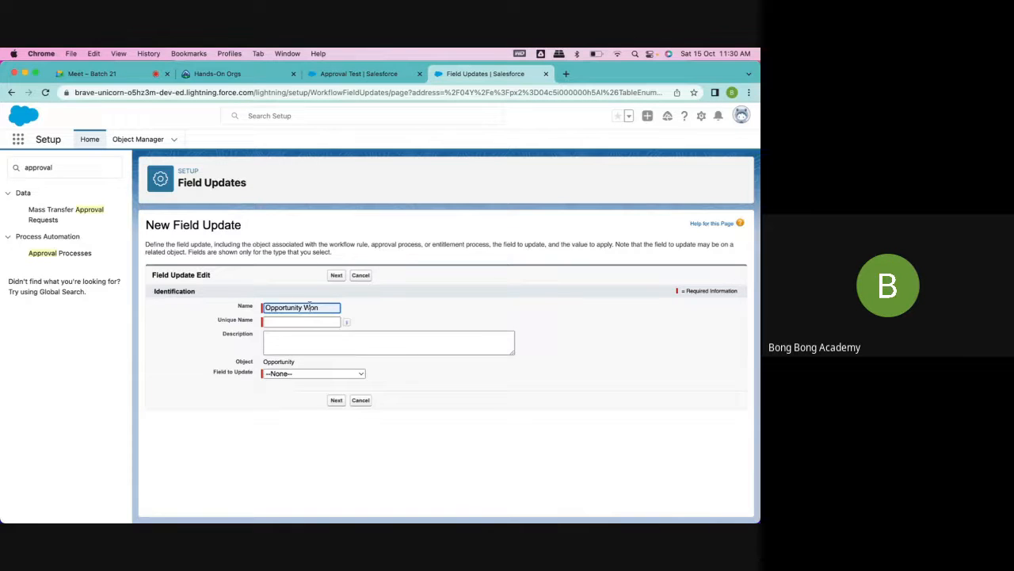
double_click(309, 306)
type("Lost")
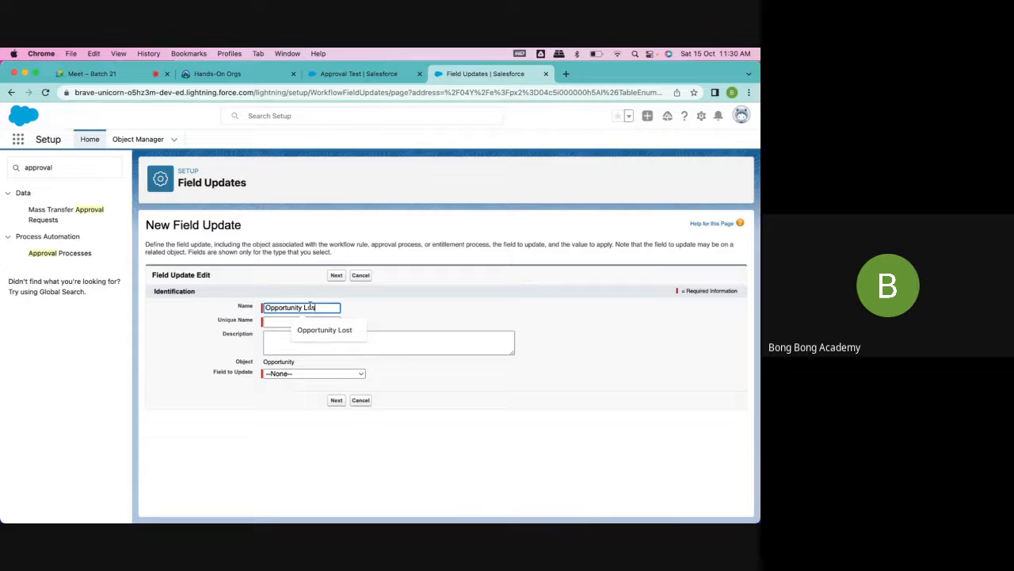
left_click(320, 321)
- Make the Opportunity Lost field update set Stage to the specific value Closed Lost, and save it
left_click(314, 373)
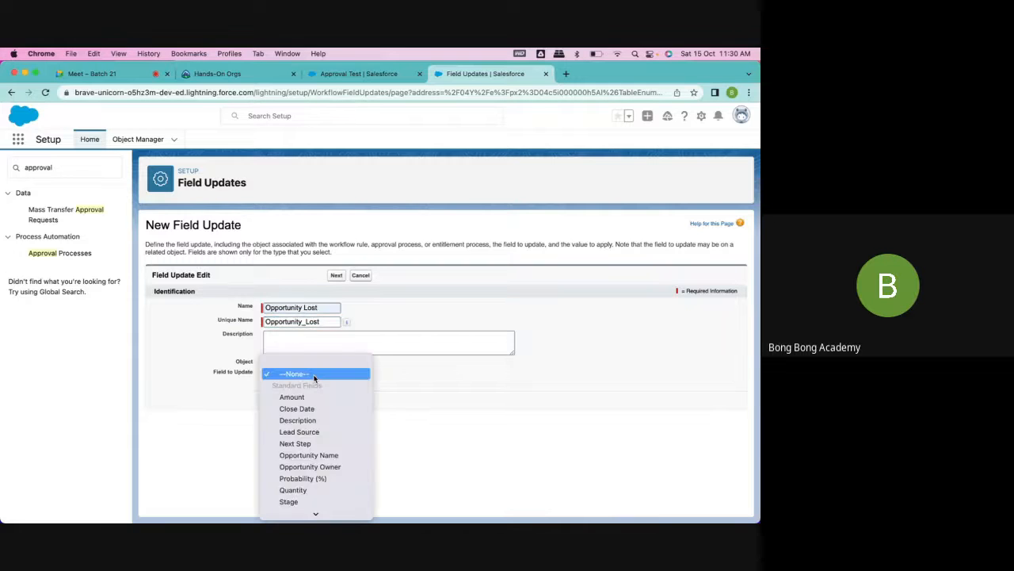
scroll(319, 455, "down", 3)
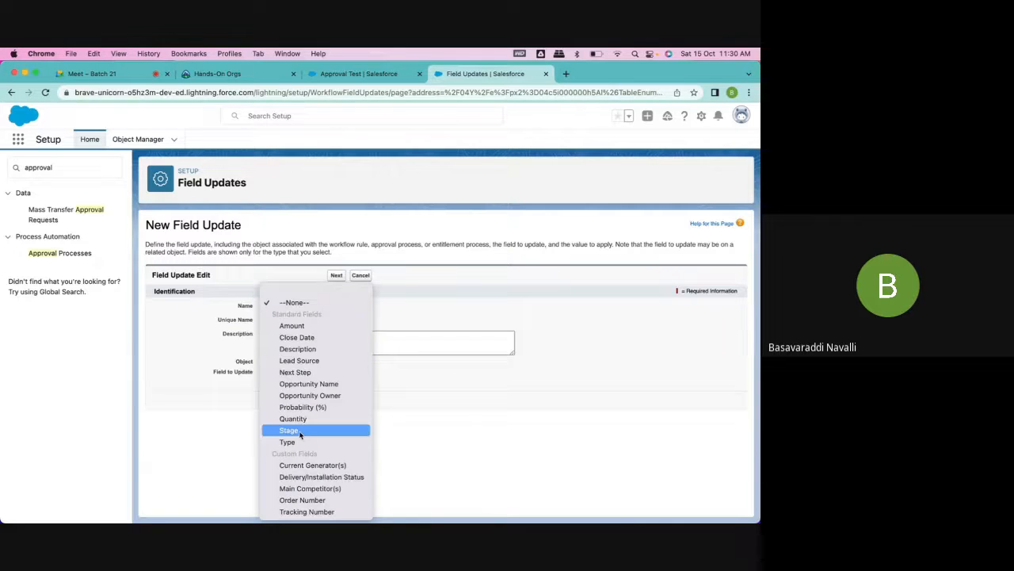
left_click(300, 431)
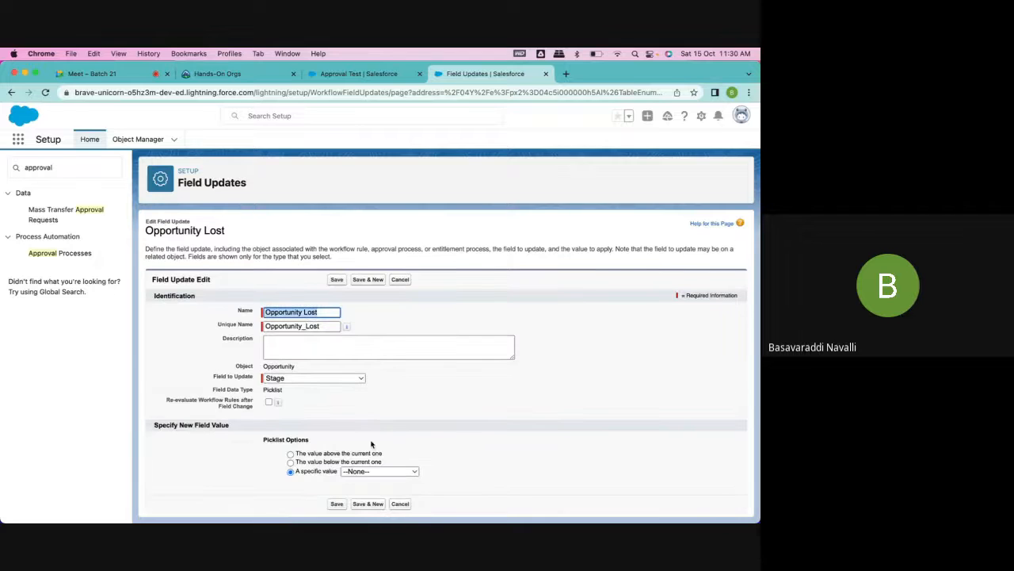
left_click(374, 470)
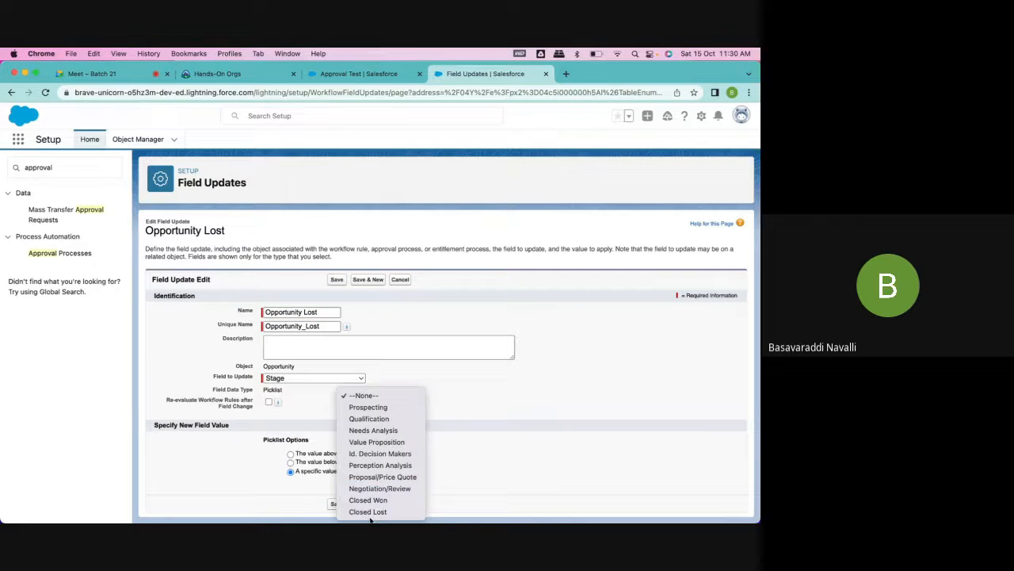
left_click(368, 511)
left_click(337, 505)
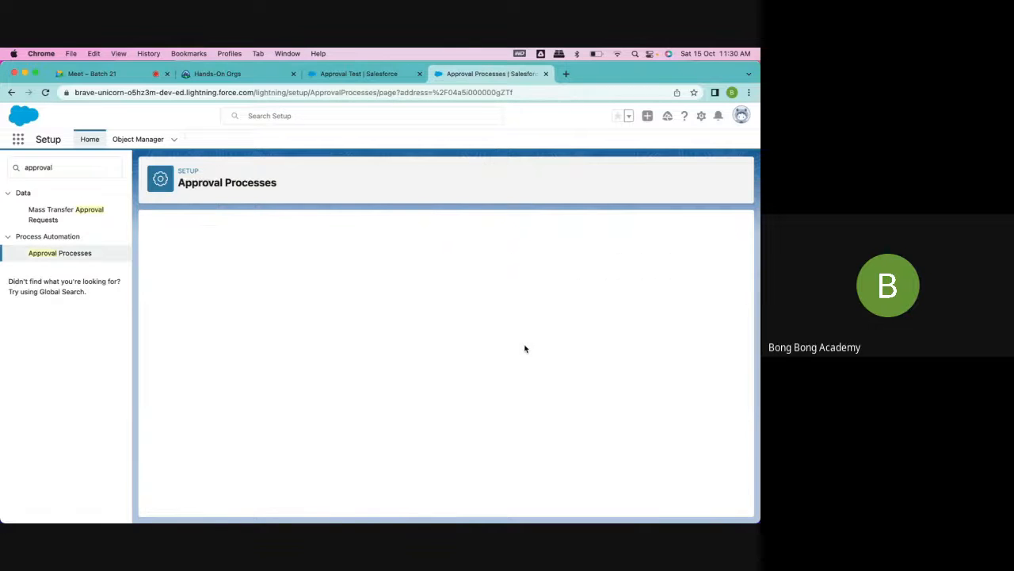
- Review the approval process's entry criteria, initial submission record lock, assigned approver, and final approval and rejection actions
scroll(515, 357, "down", 3)
scroll(513, 359, "up", 2)
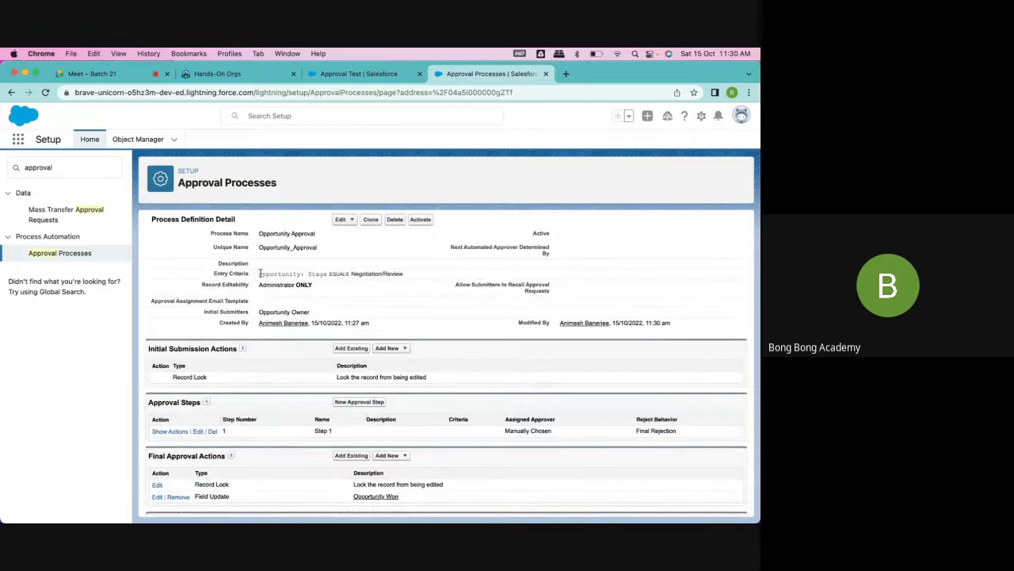
left_click_drag(259, 273, 422, 283)
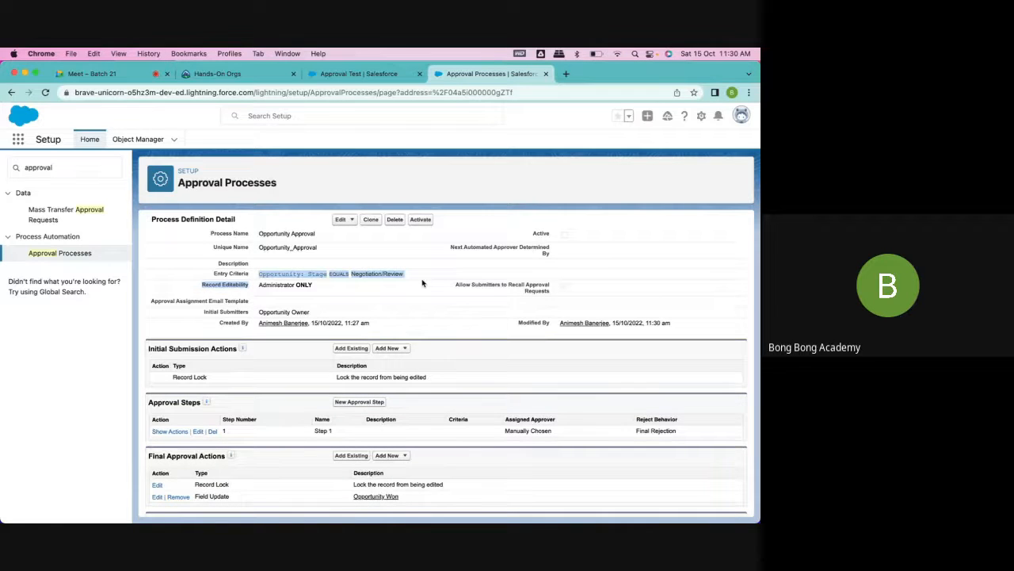
scroll(423, 283, "down", 3)
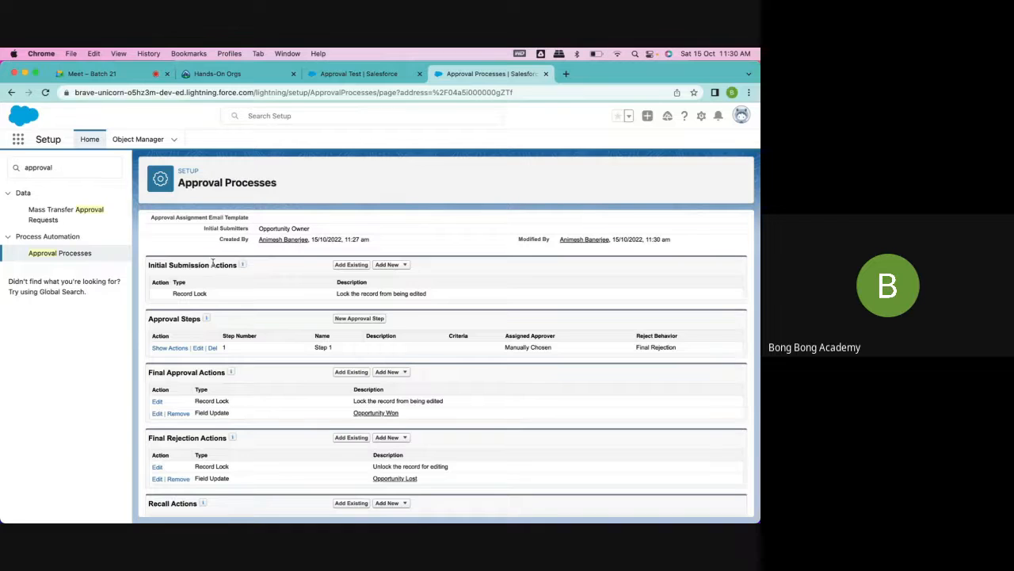
left_click_drag(171, 295, 427, 295)
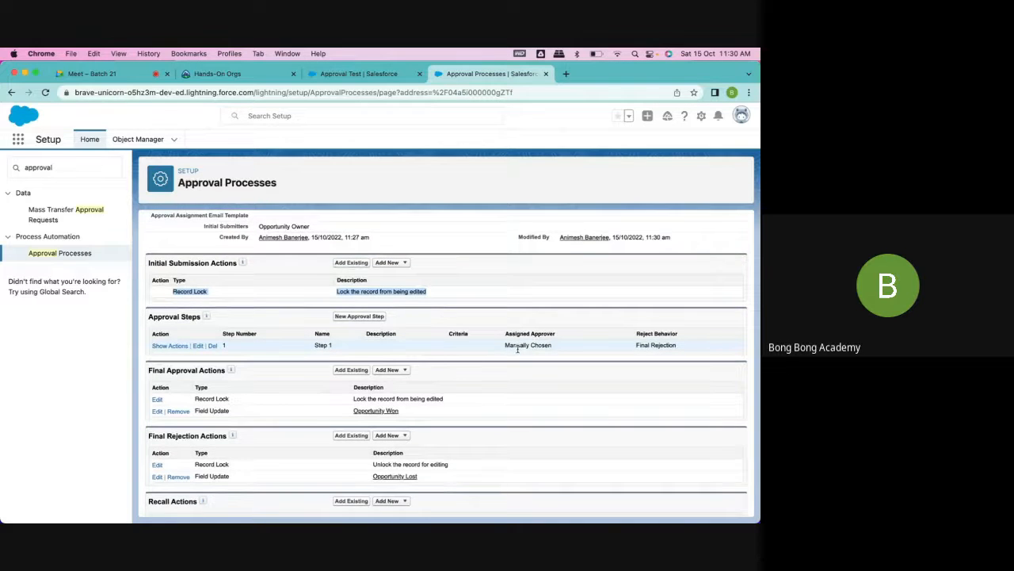
scroll(517, 349, "down", 1)
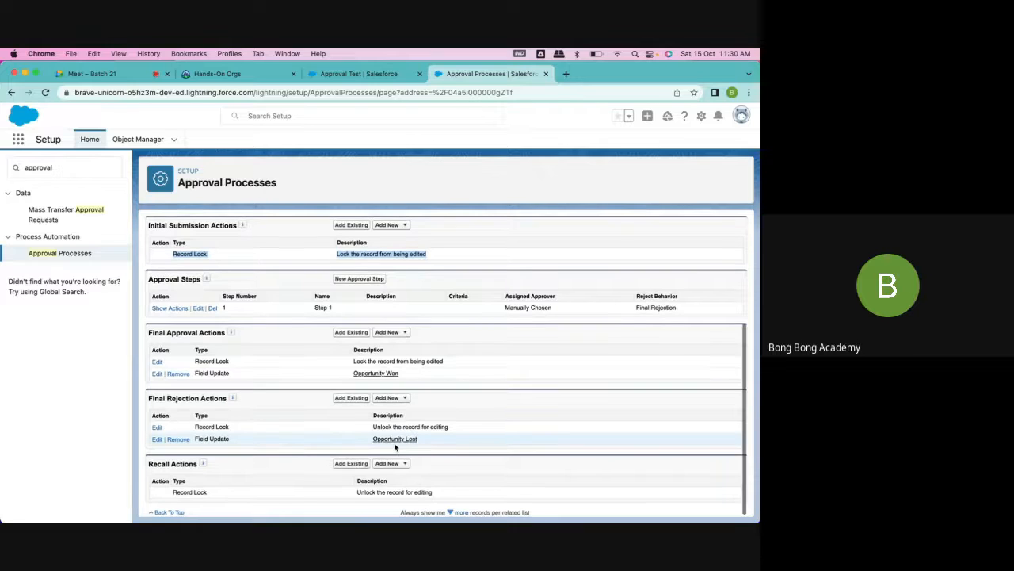
scroll(394, 448, "up", 3)
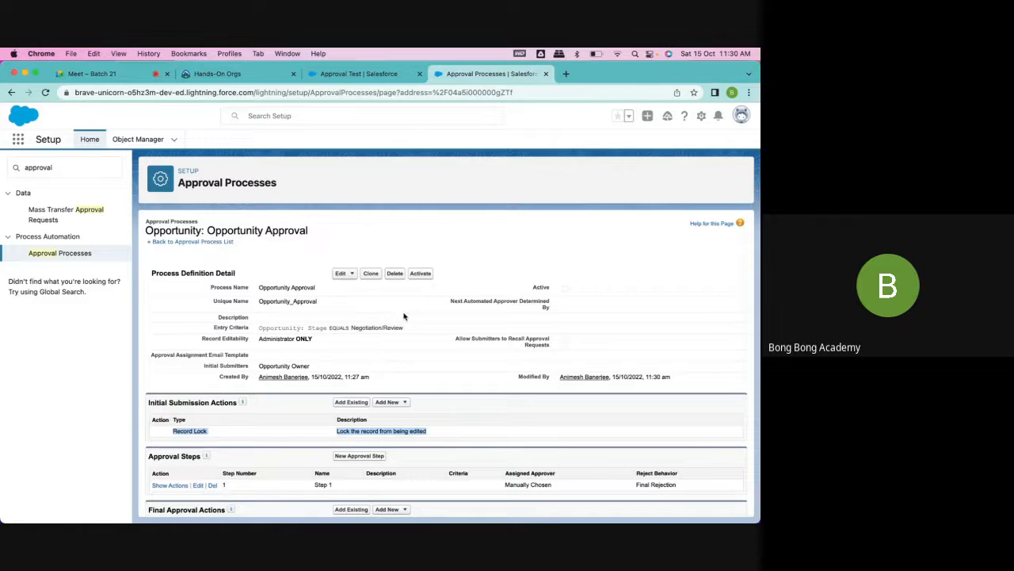
- Check the Opportunity Approval process's actions and steps, and activate the process
left_click(498, 230)
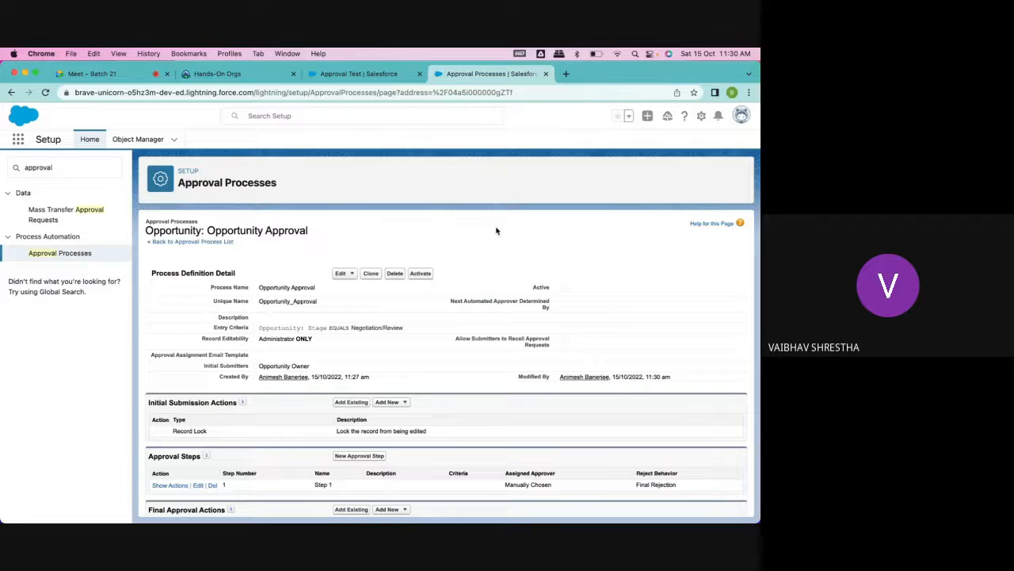
scroll(497, 230, "down", 2)
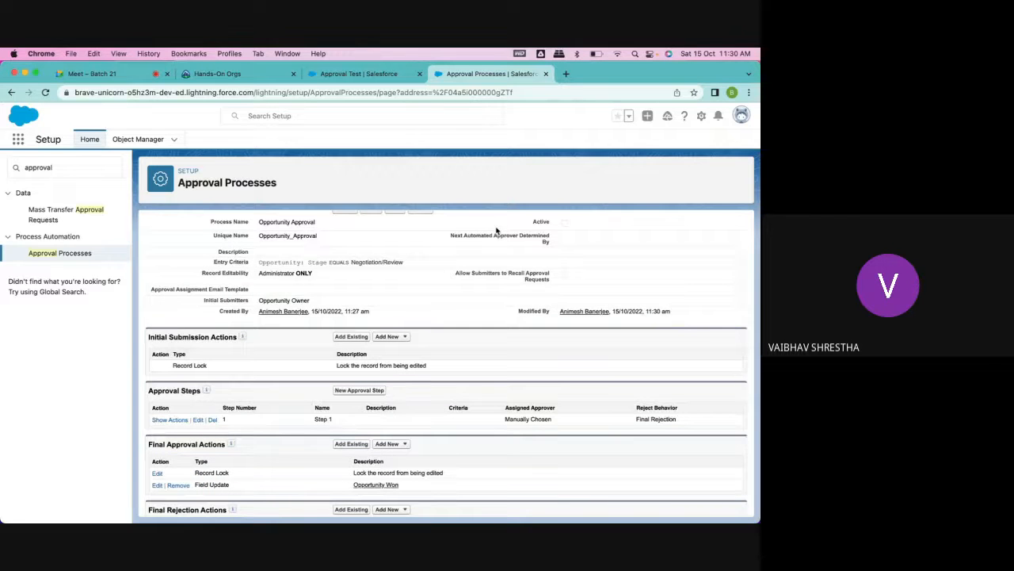
scroll(497, 231, "down", 3)
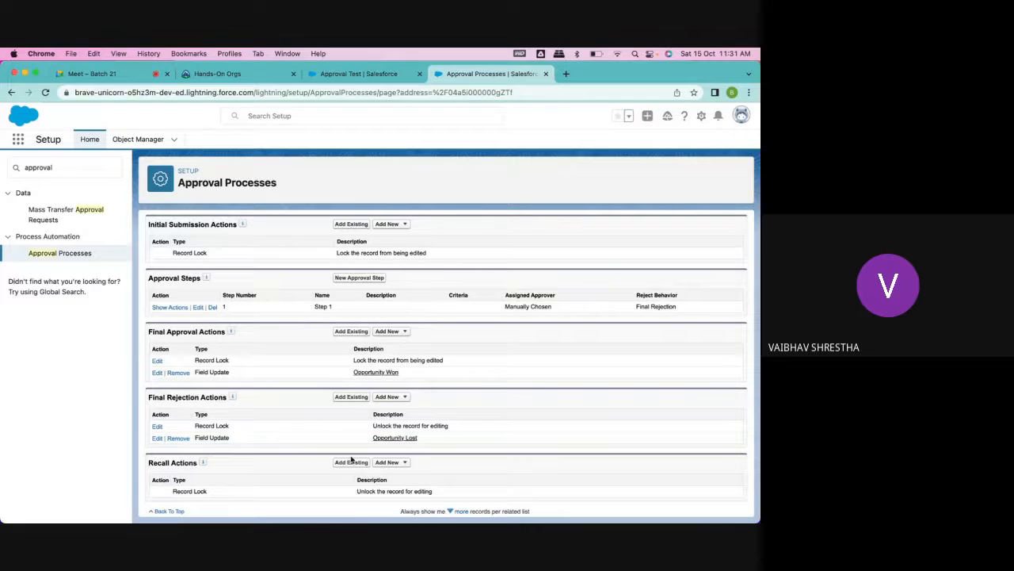
scroll(315, 459, "up", 1)
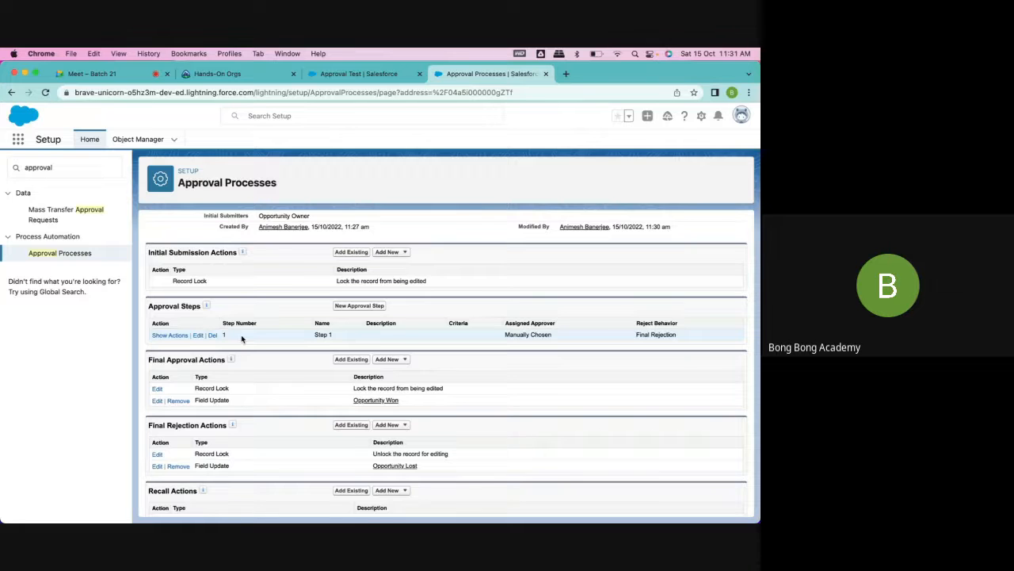
scroll(242, 339, "down", 1)
scroll(242, 339, "up", 4)
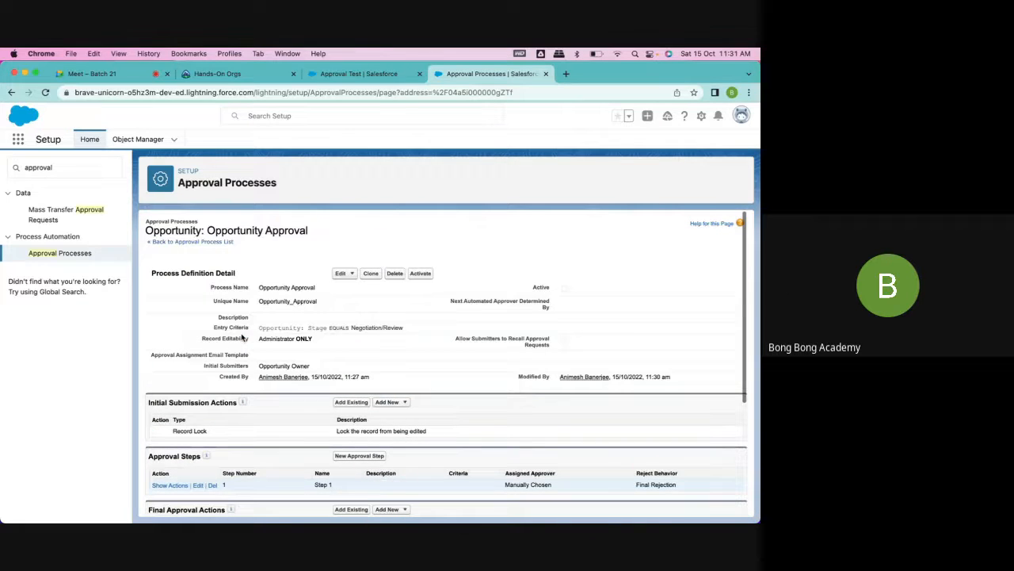
left_click(420, 273)
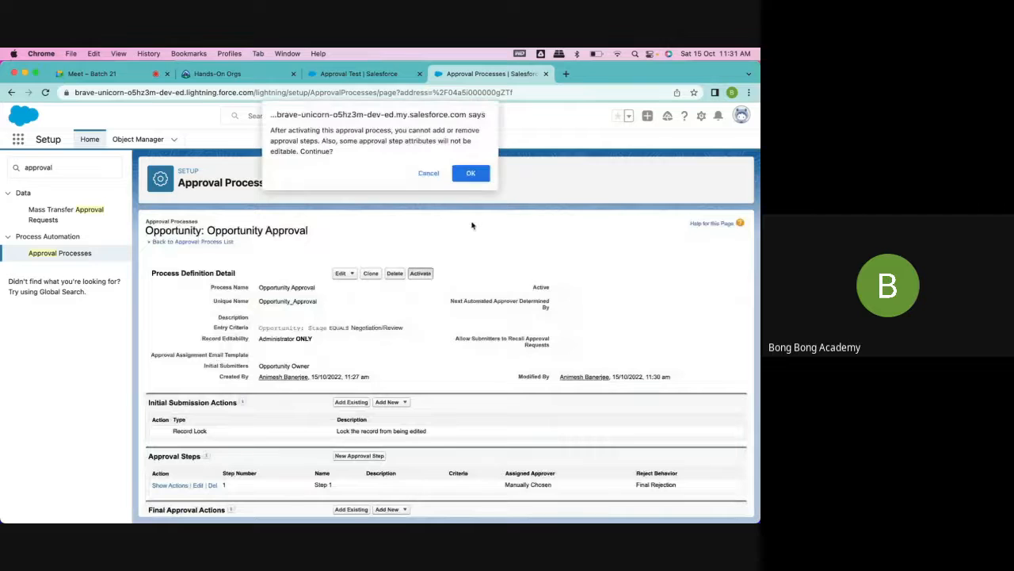
left_click(471, 175)
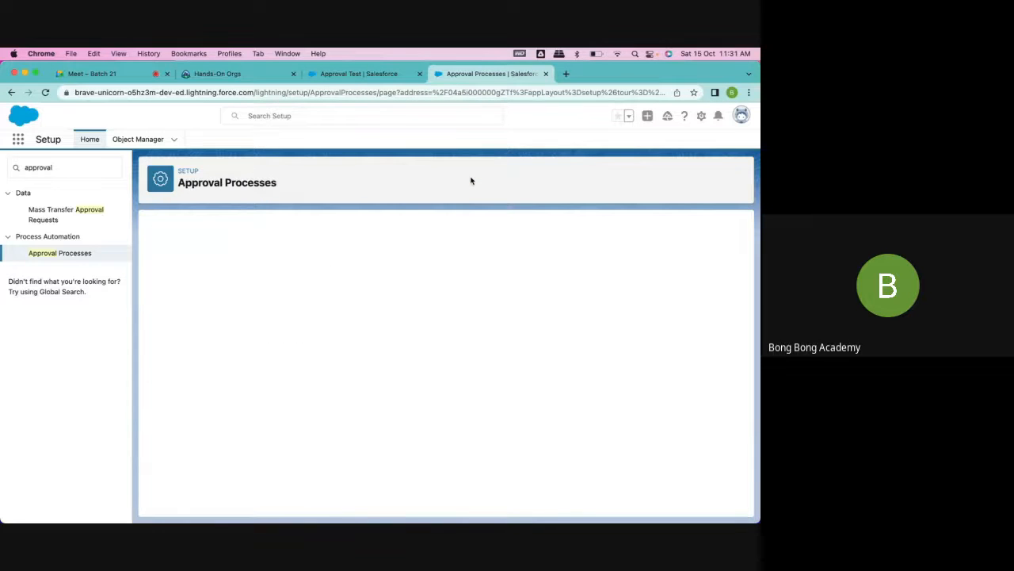
- Go to the Approval Test opportunity, dismiss the open message, and make Needs Analysis its current stage
left_click(359, 74)
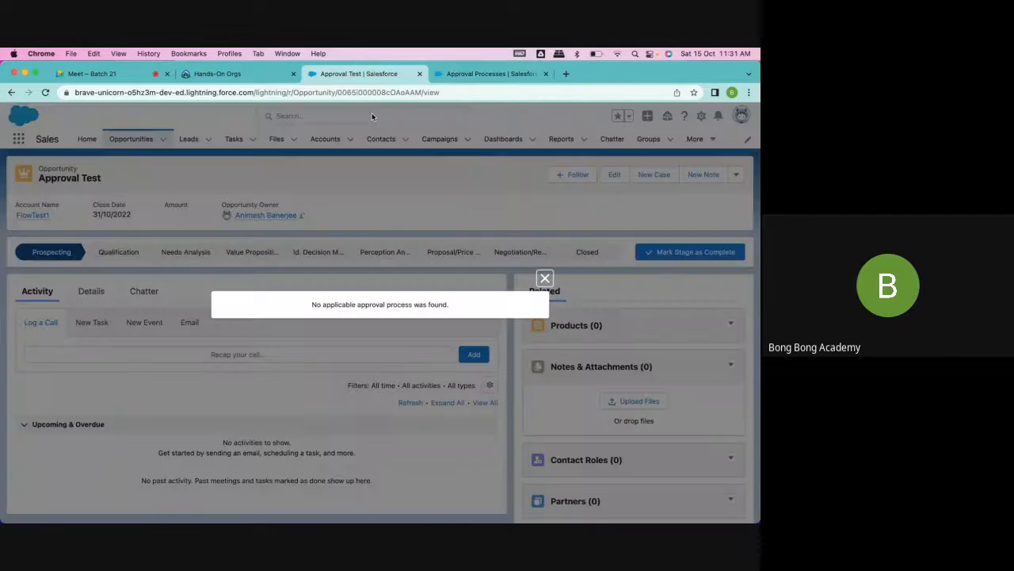
left_click(544, 278)
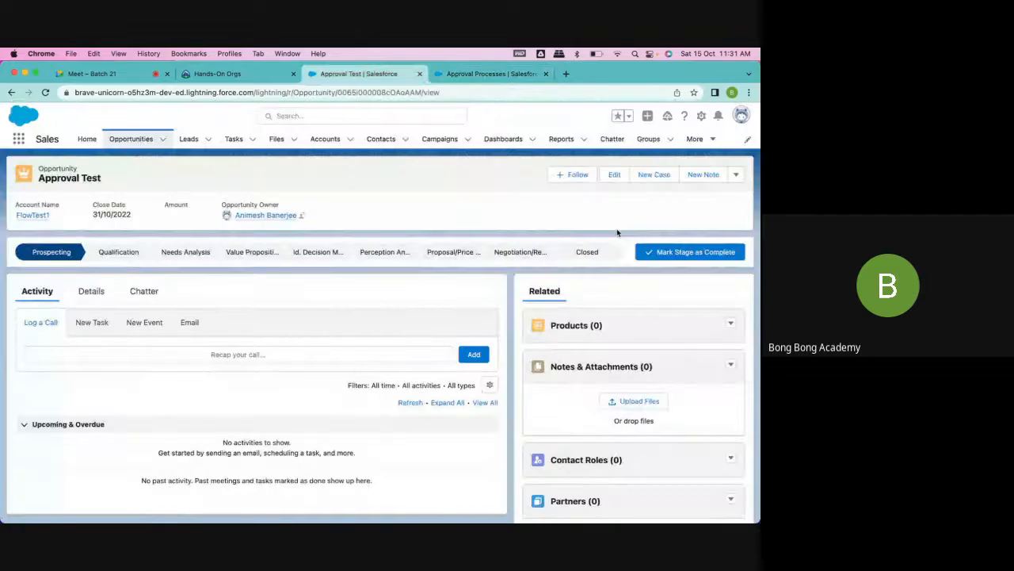
left_click(186, 251)
left_click(681, 252)
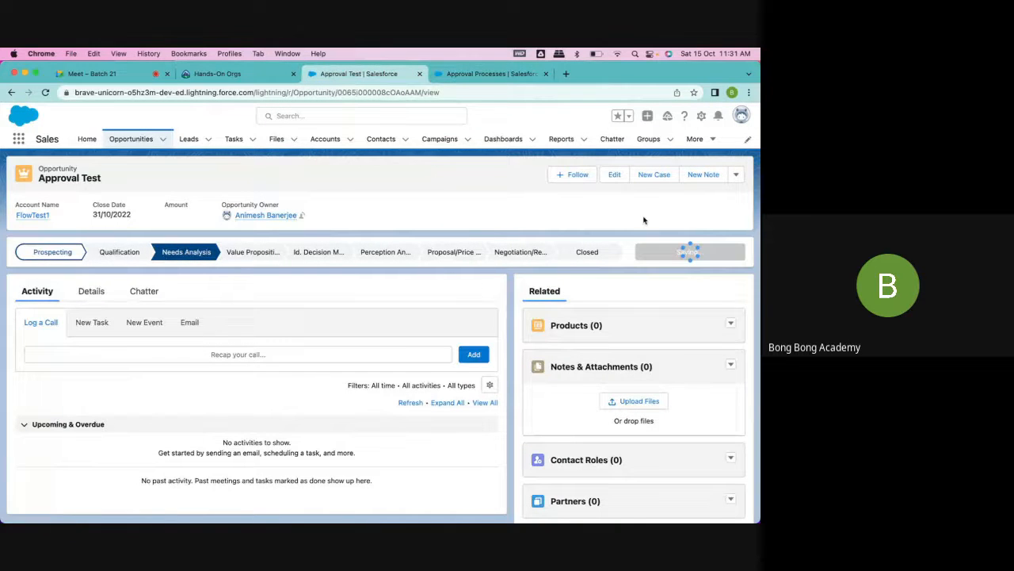
- Try to submit the Approval Test opportunity for approval from the Needs Analysis stage with the comment "Please approve"
left_click(737, 175)
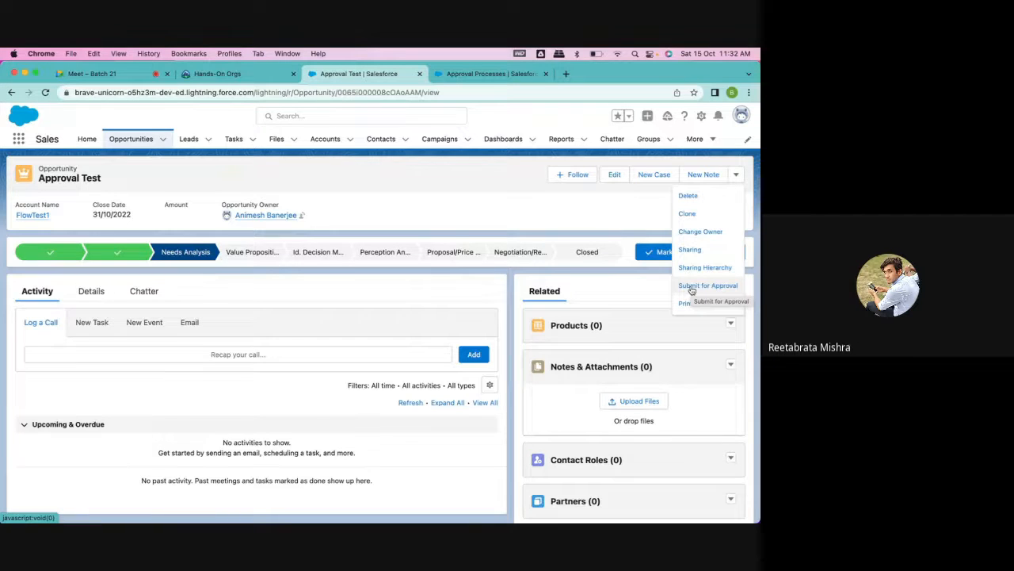
left_click(691, 287)
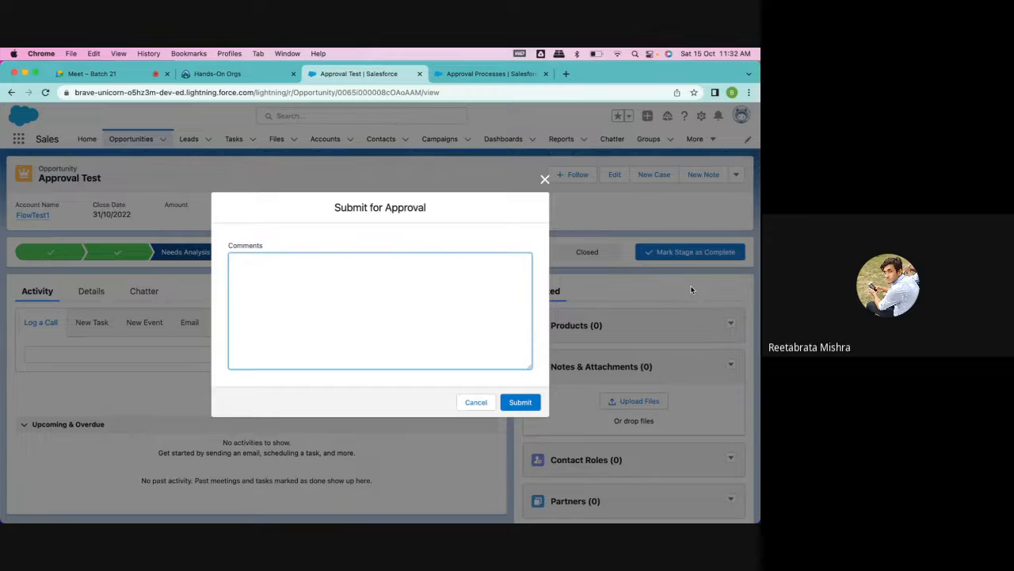
type("Please approve")
left_click(519, 404)
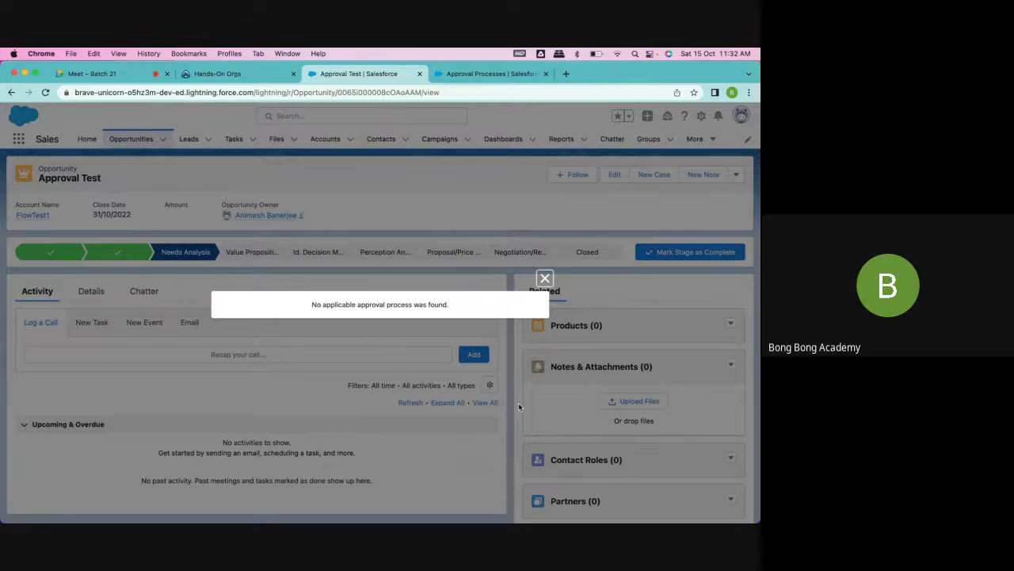
left_click(545, 279)
- Move the opportunity to Negotiation/Review and submit it for approval with the comment "Please approve", choosing the suggested user as next approver
left_click(519, 252)
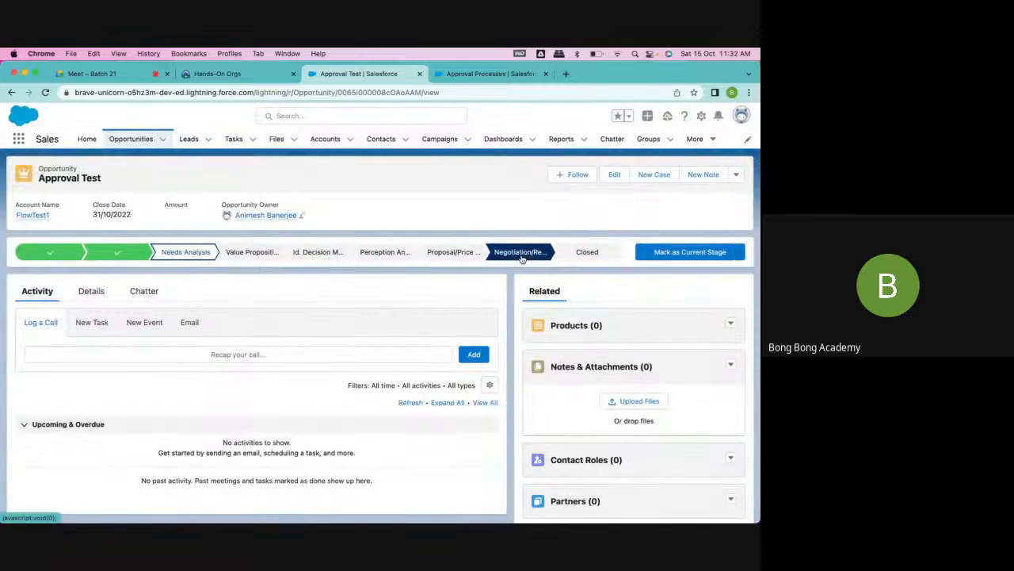
left_click(665, 254)
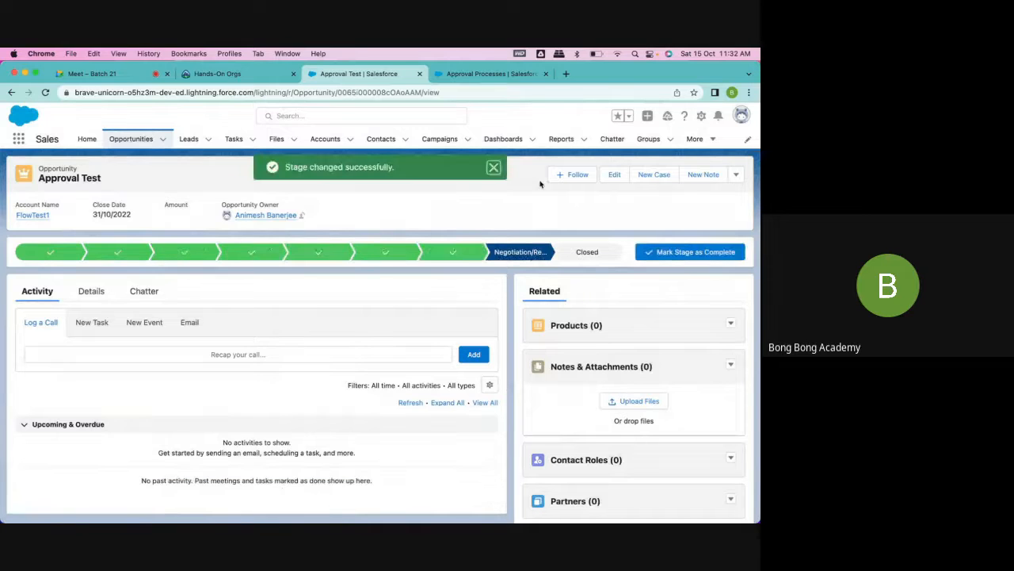
left_click(736, 175)
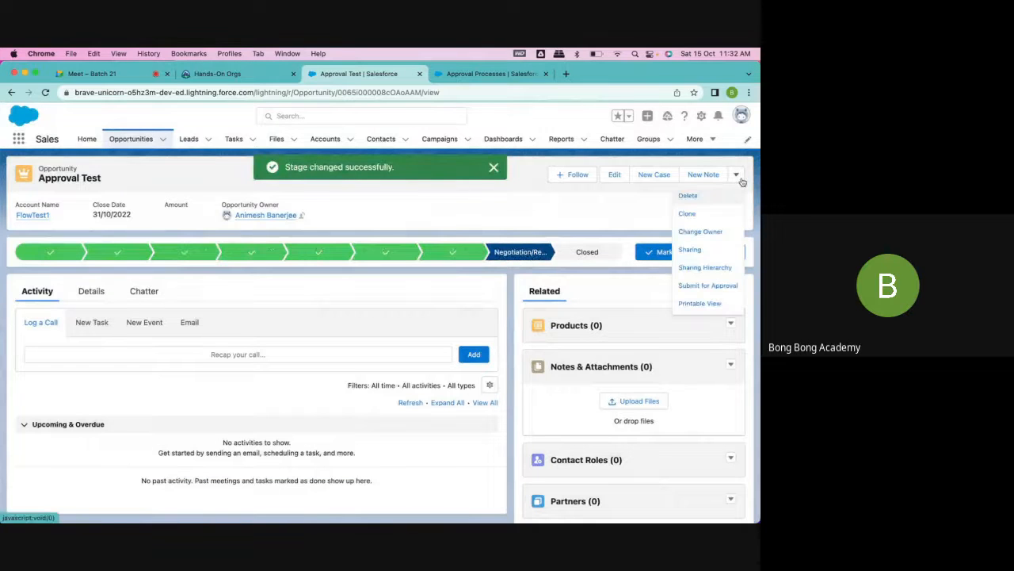
left_click(690, 283)
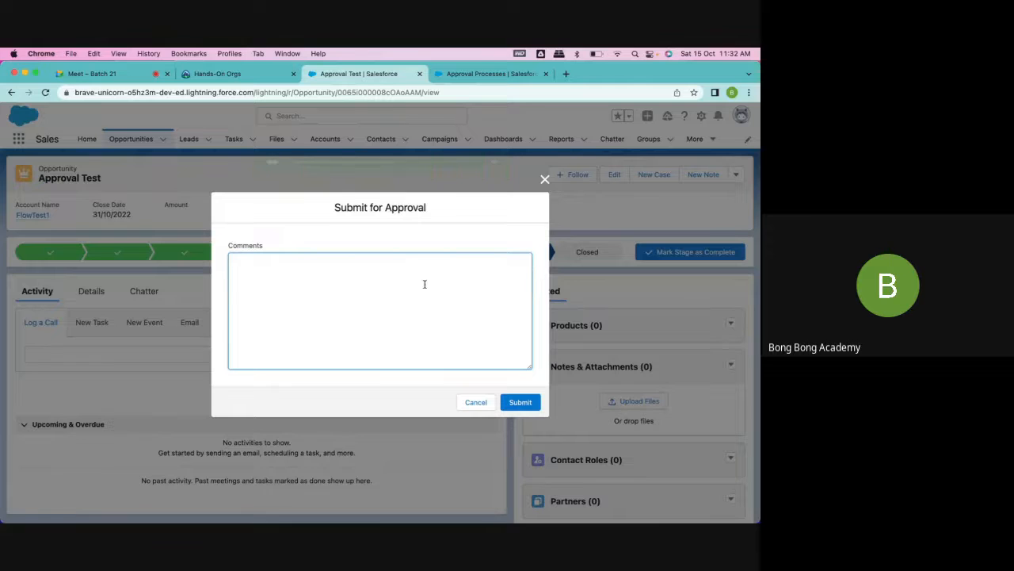
type("Please approve")
left_click(520, 402)
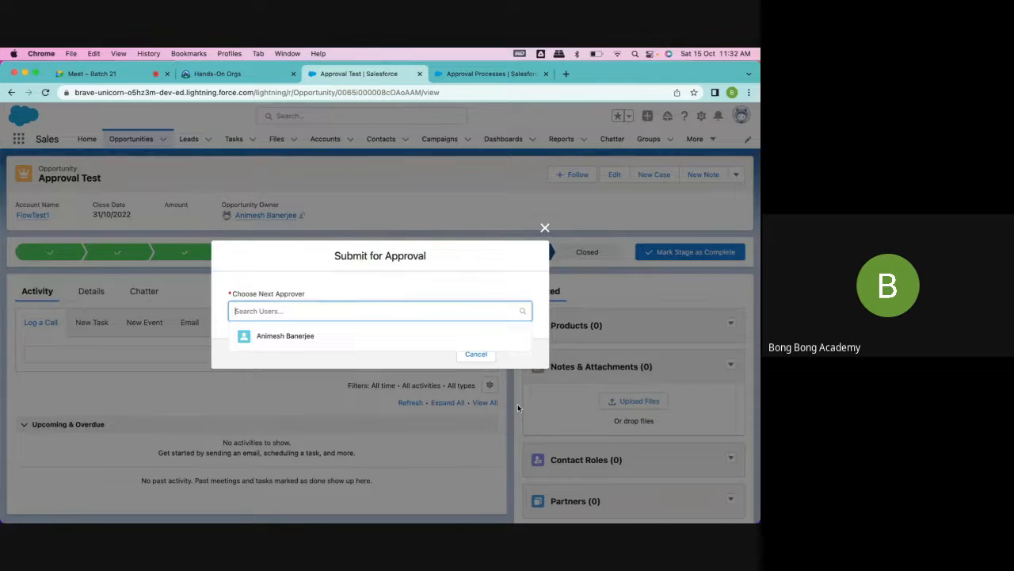
left_click(343, 336)
left_click(519, 361)
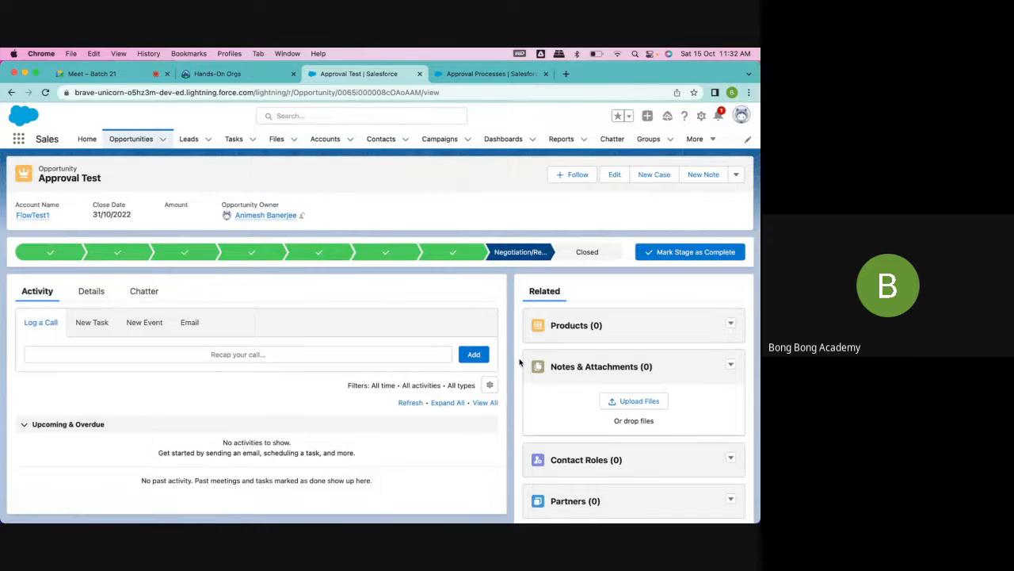
- Open Gmail in a new browser tab and switch to the approver's mailbox
left_click(566, 74)
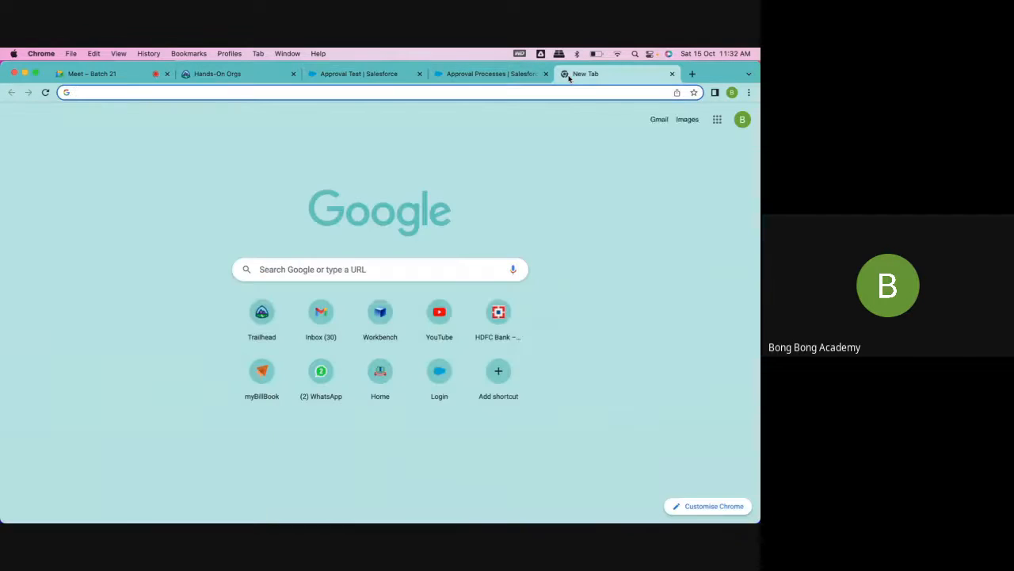
type("gmail.com")
key("Return")
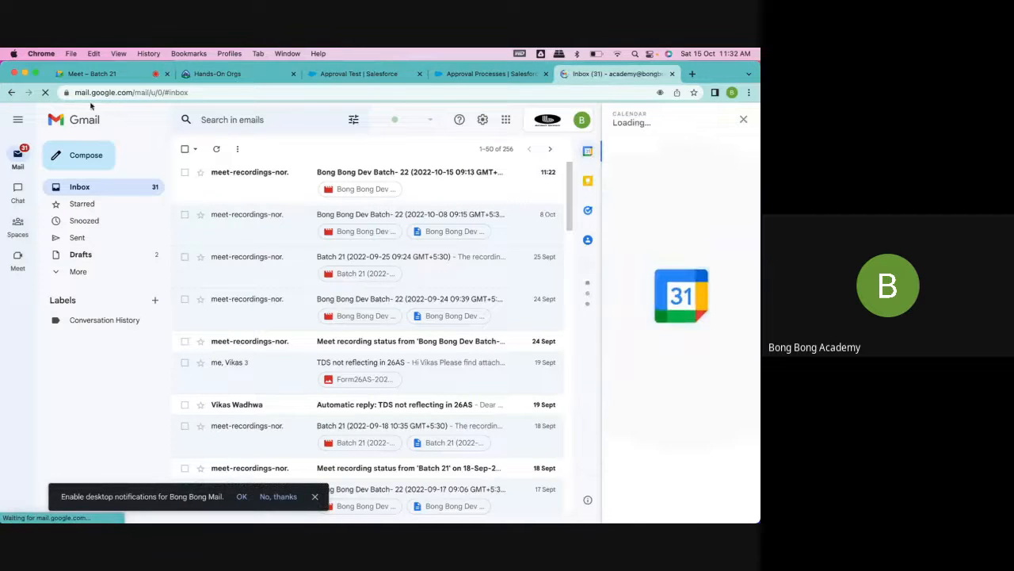
left_click(582, 120)
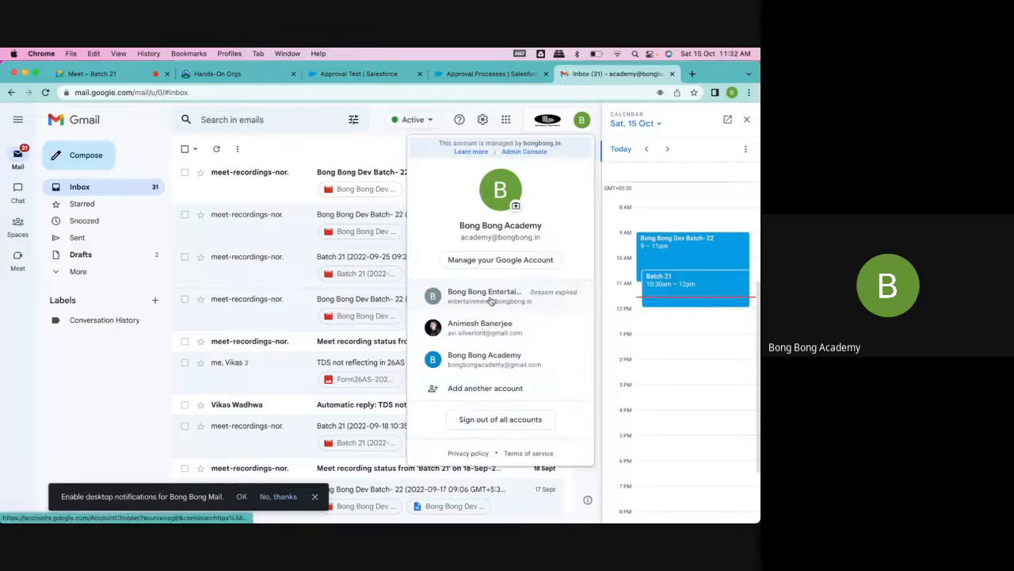
left_click(444, 326)
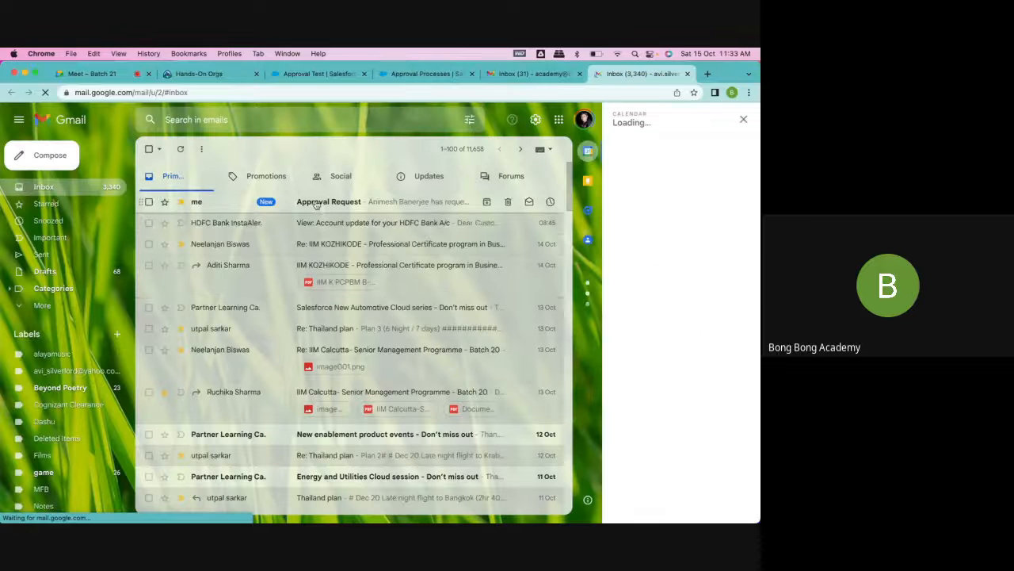
- Open the Approval Request email, mark it as not suspicious, and follow its link to the approval request
left_click(329, 201)
left_click(260, 312)
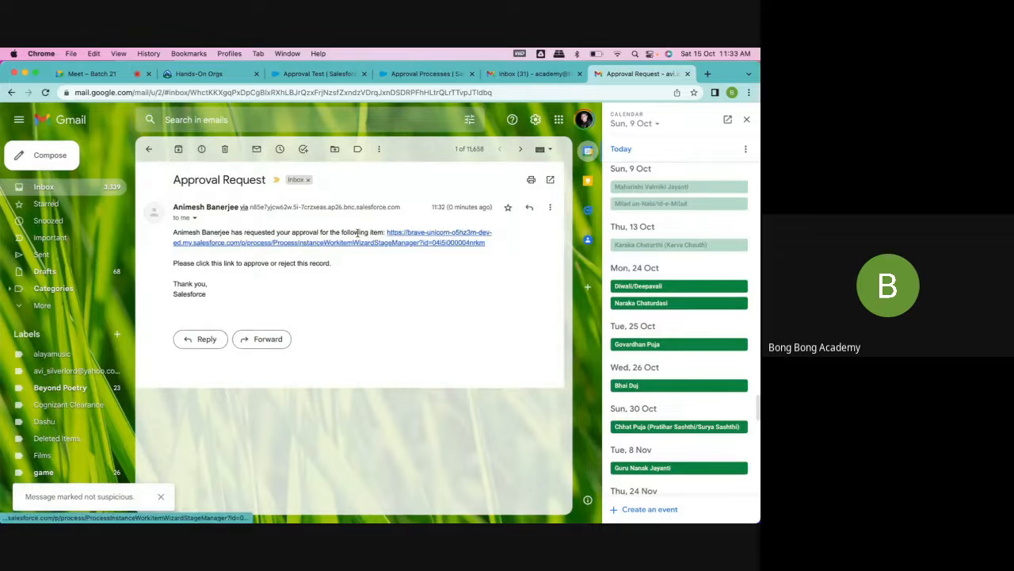
left_click_drag(174, 233, 231, 233)
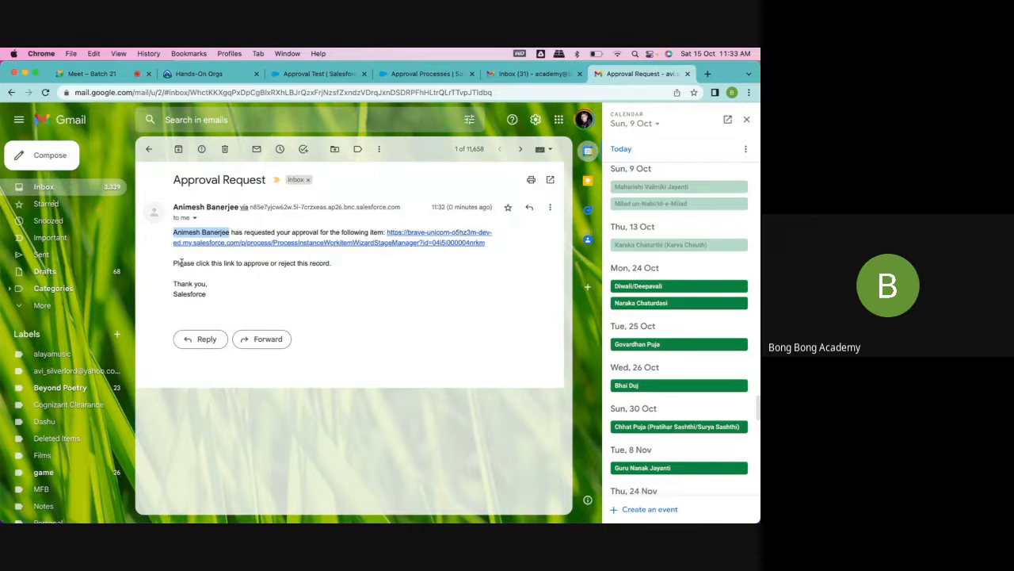
left_click(406, 246)
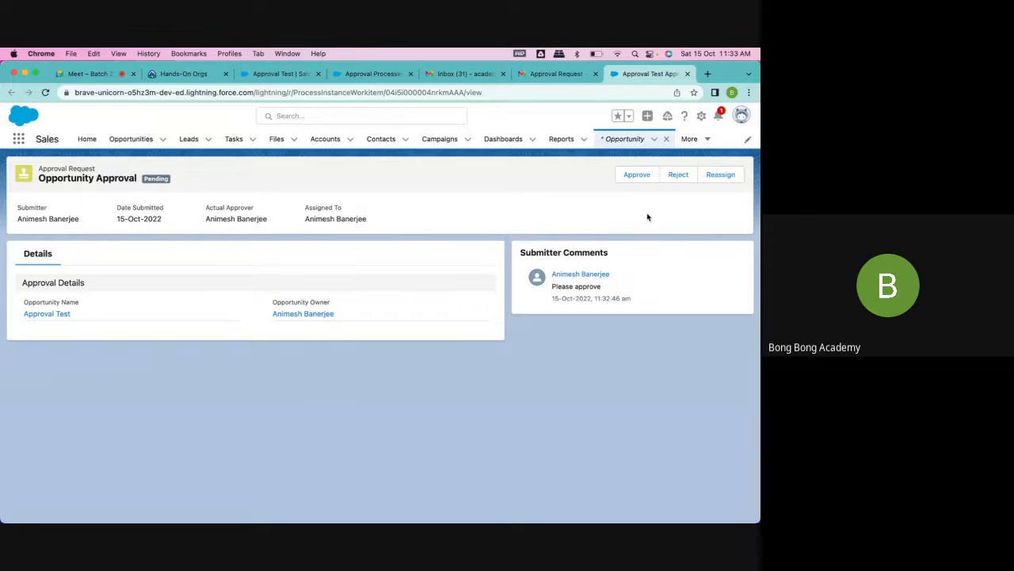
- Approve the opportunity's approval request with the comment "Approved. Looks good"
left_click(636, 174)
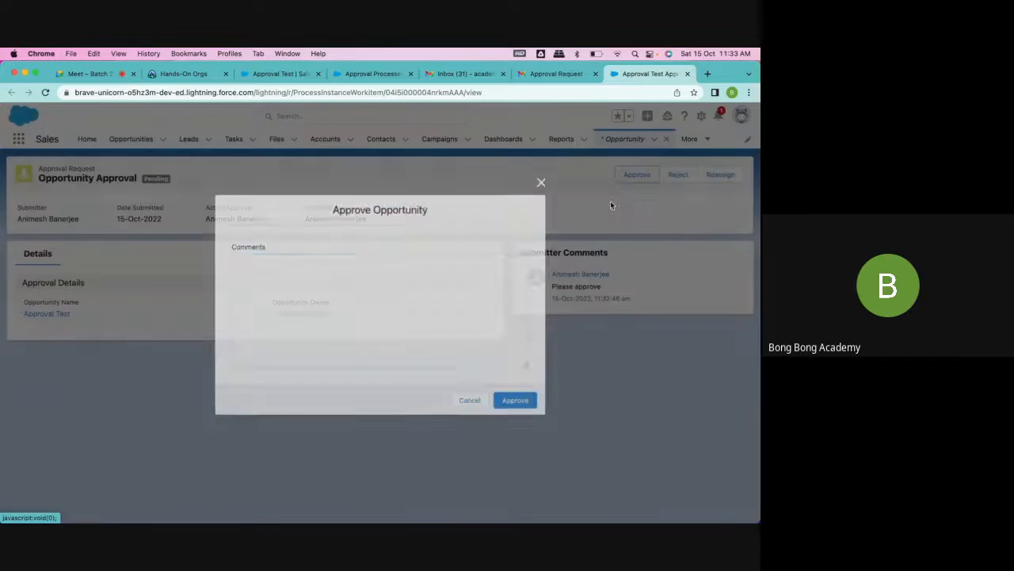
type("Appr")
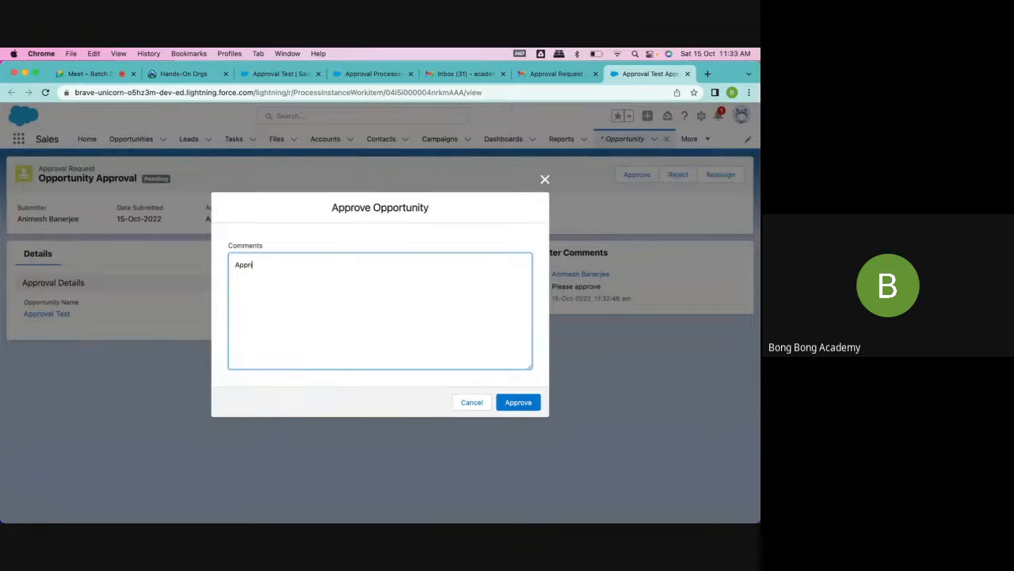
type("oved. Looks good")
left_click(529, 407)
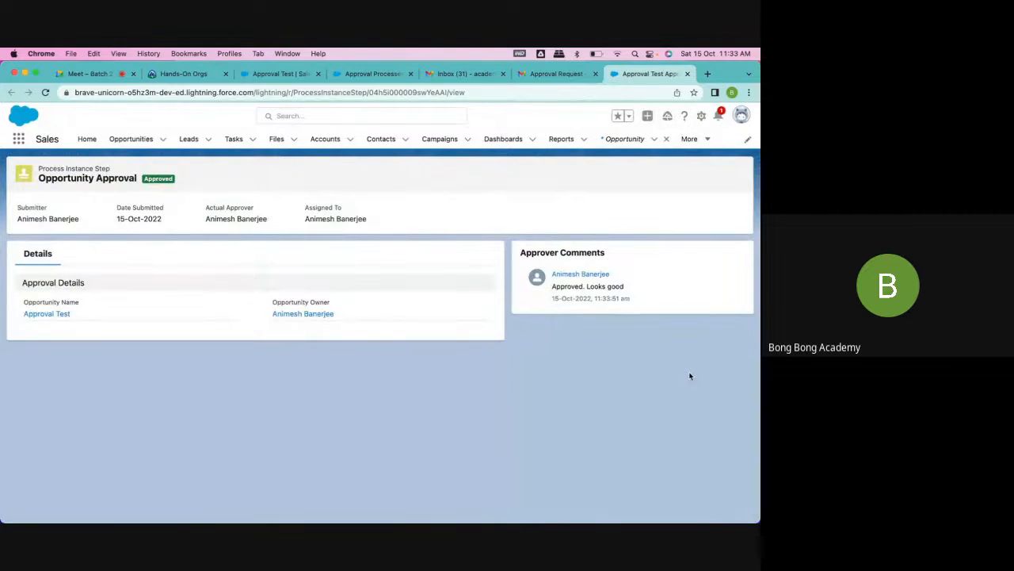
- Reload the Approval Test opportunity to check its stage, and set the stage back to Negotiation/Review
left_click(275, 77)
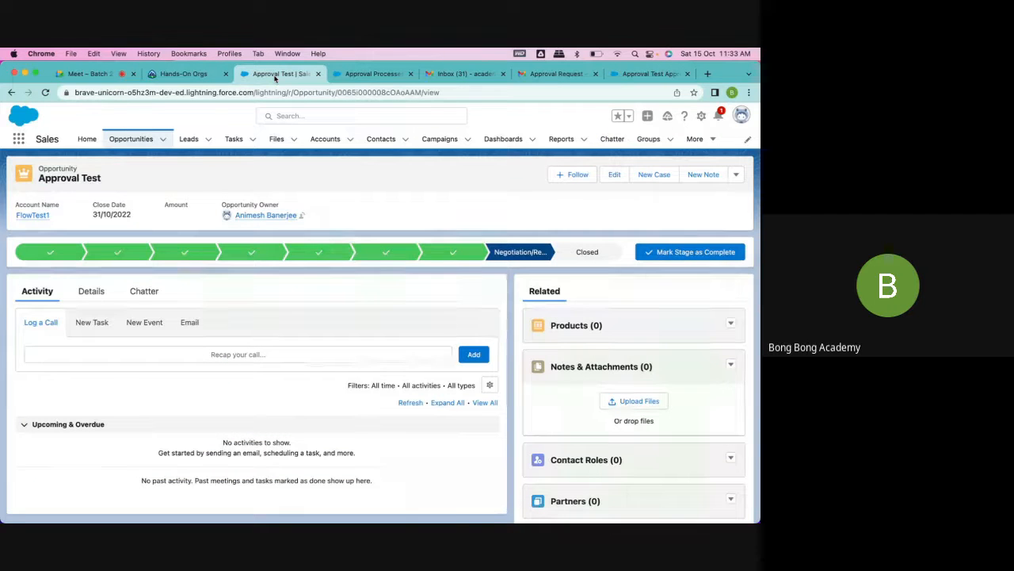
left_click(45, 92)
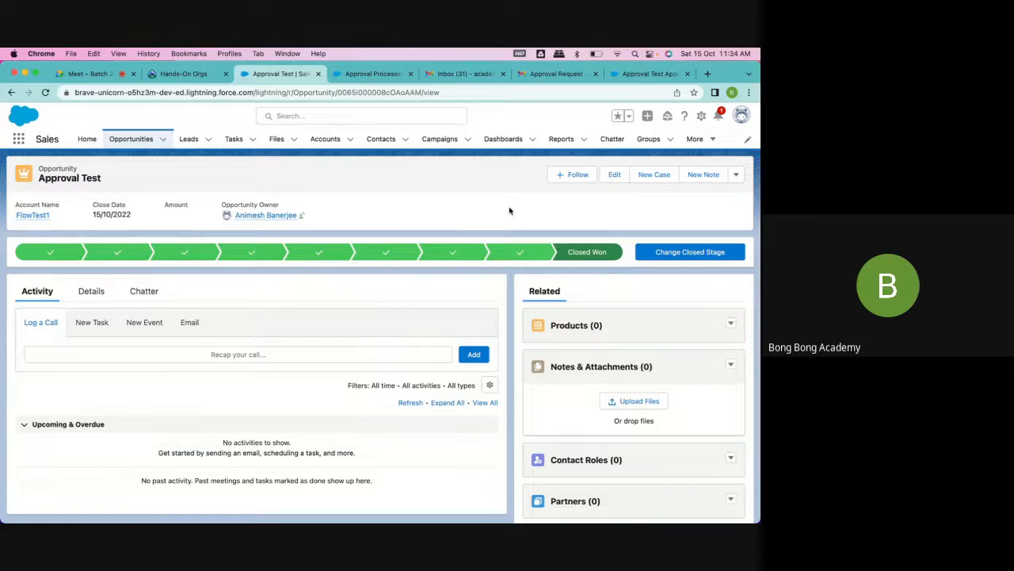
left_click(521, 252)
left_click(666, 254)
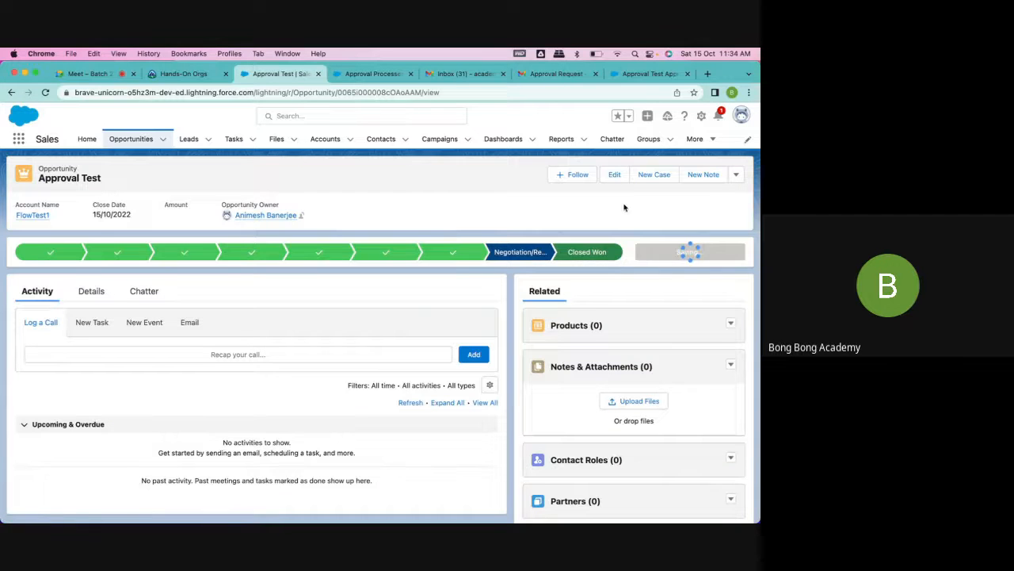
- Submit the Approval Test opportunity for approval with the comment "Please approve", choosing the opportunity owner as next approver
left_click(736, 175)
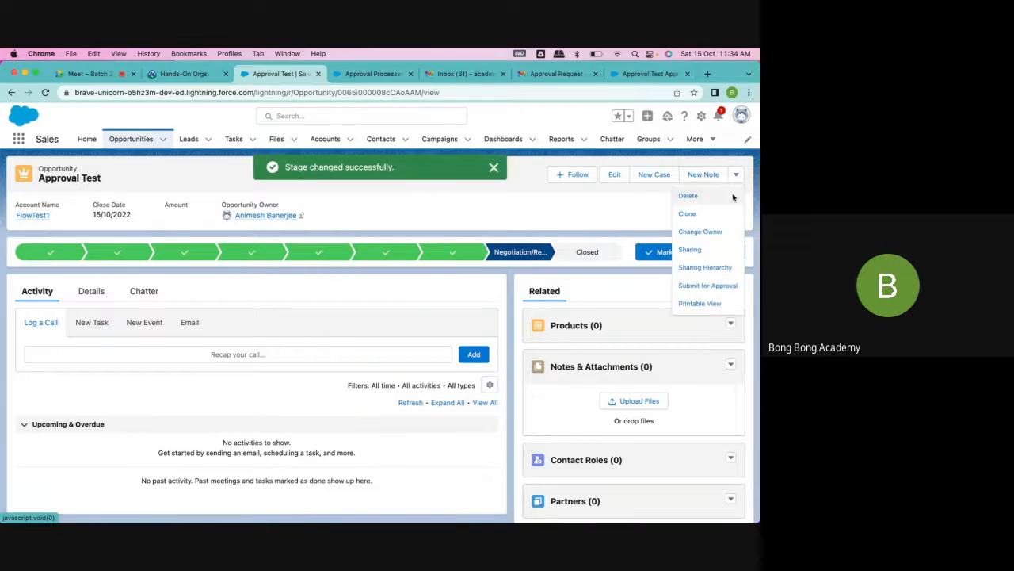
left_click(702, 285)
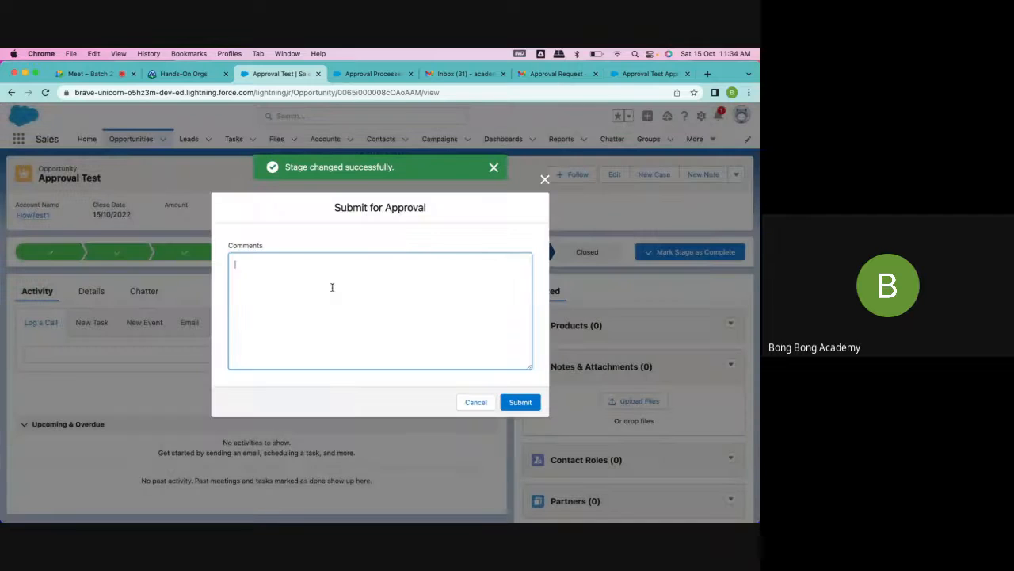
type("Please apprp")
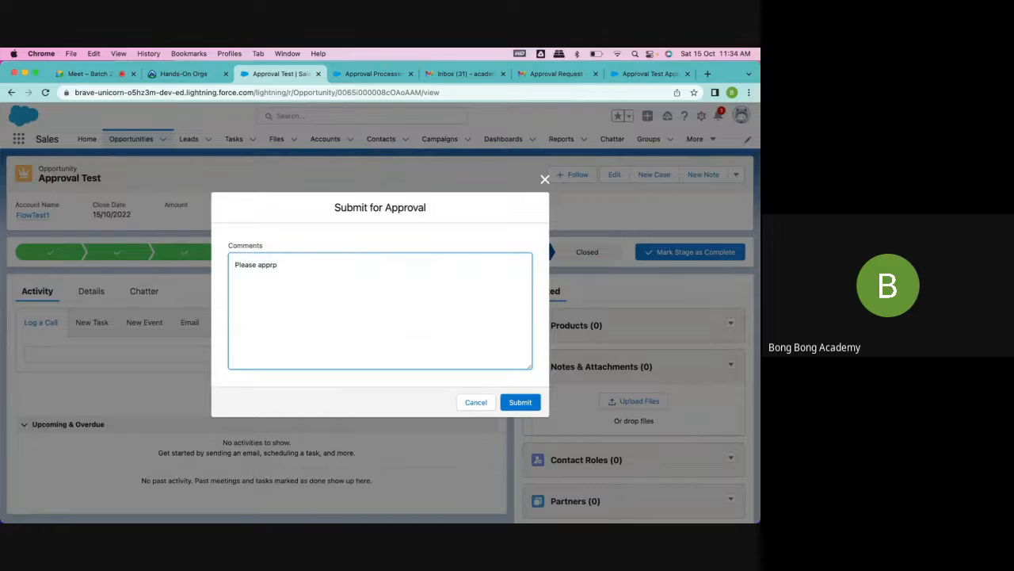
type("ve")
left_click(521, 402)
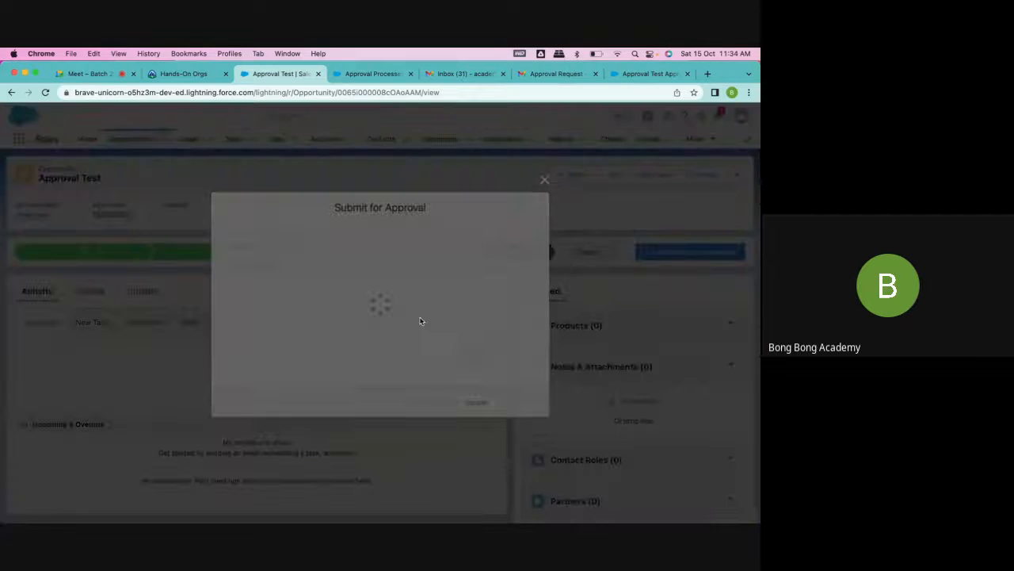
left_click(348, 335)
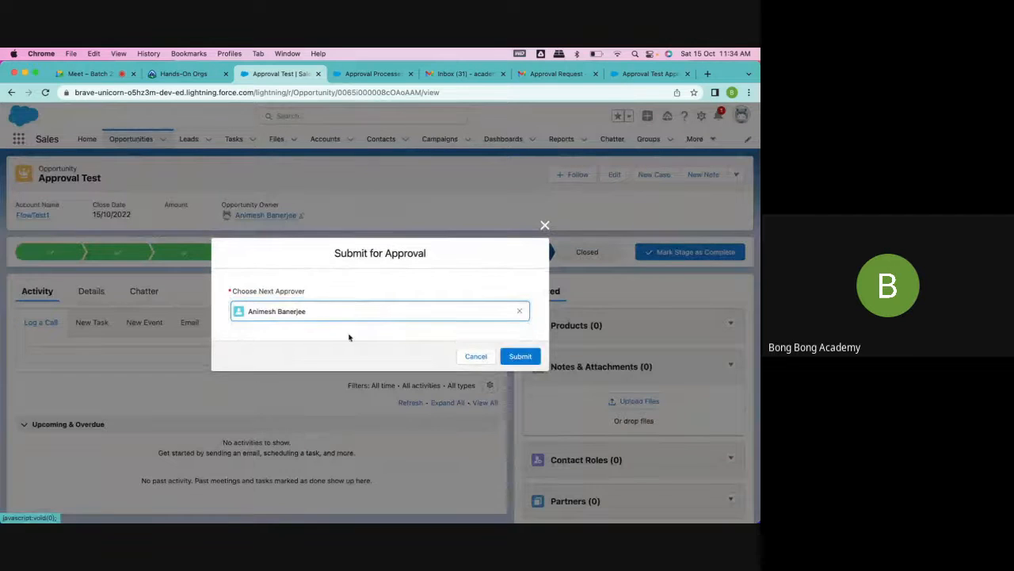
left_click(521, 356)
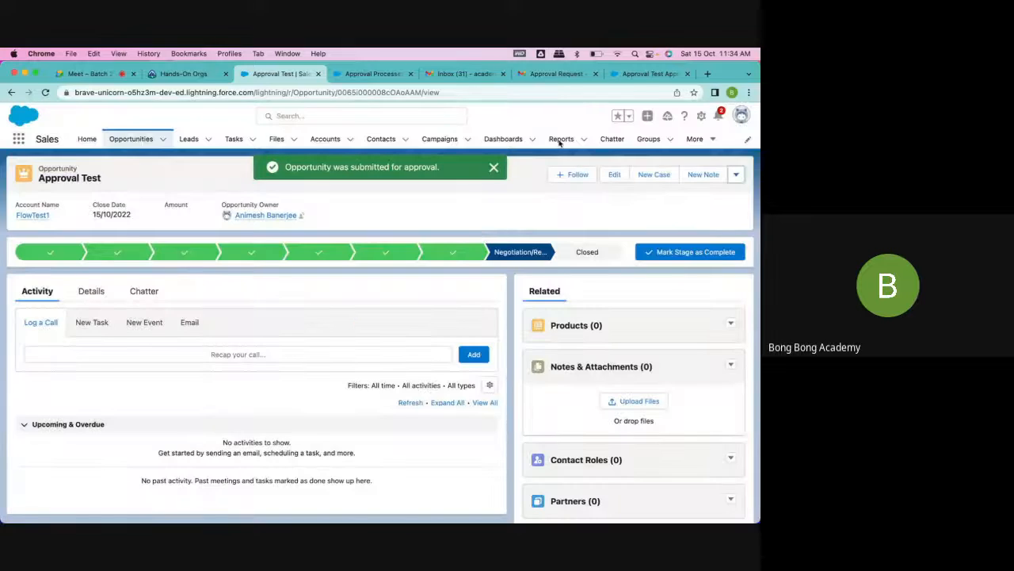
- Open the newest Approval Request email in the approver's Gmail inbox, mark it as safe, and follow its approval link
left_click(555, 73)
left_click(66, 194)
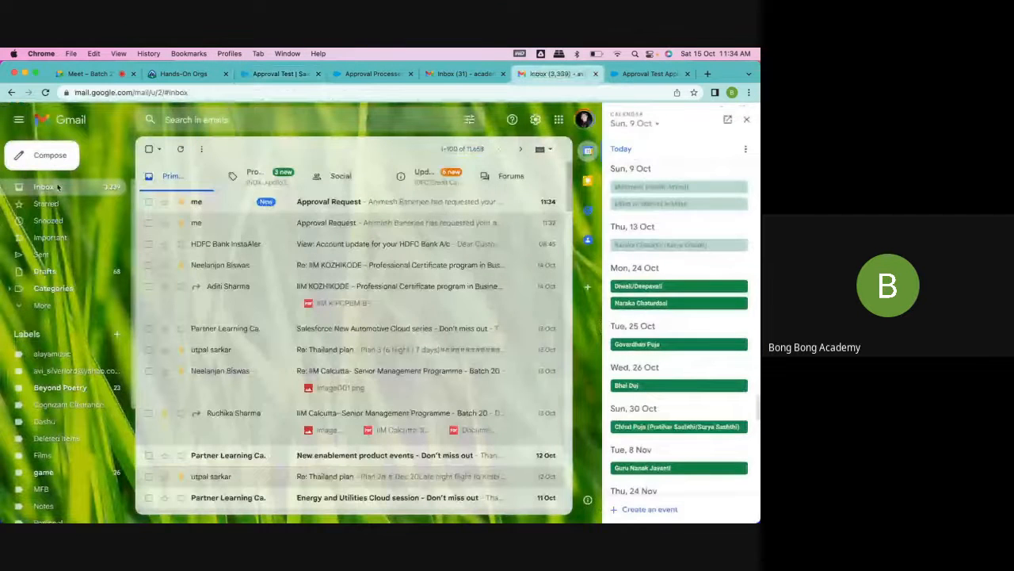
left_click(339, 208)
left_click(261, 310)
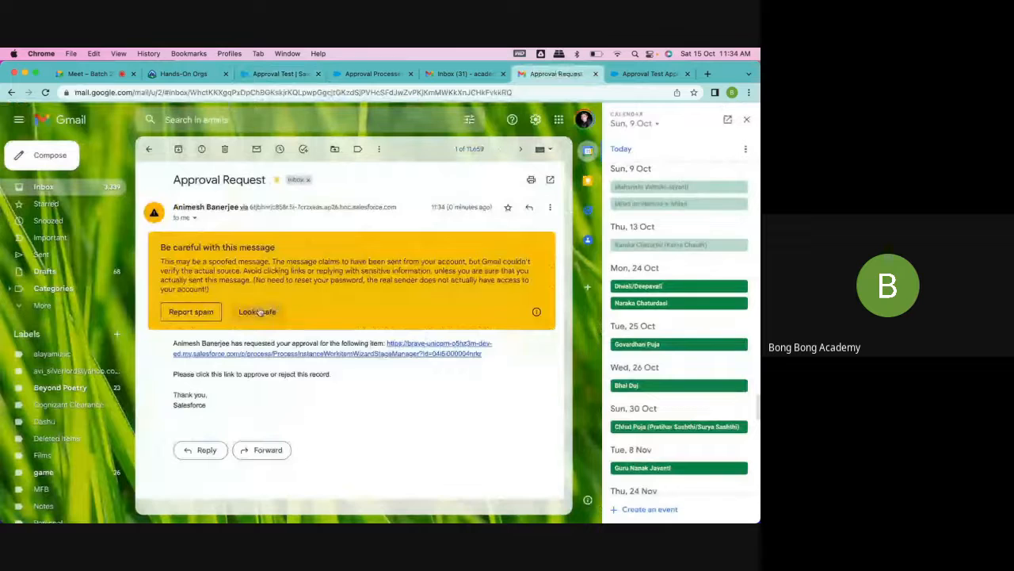
left_click(381, 246)
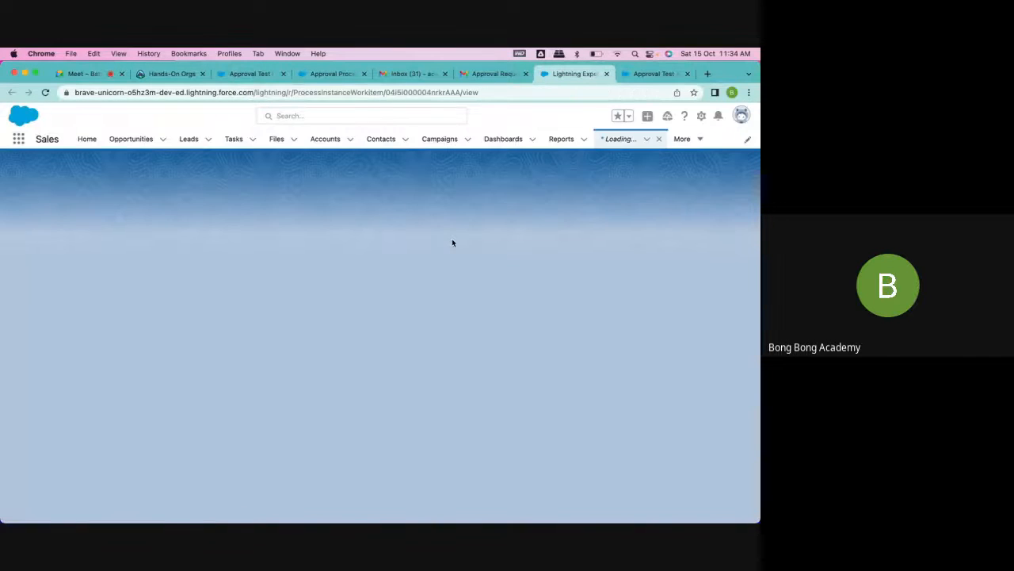
- Reject the opportunity's approval request with the comment "Rejected. Needs more info", and reload the Approval Test opportunity to check its stage
left_click(681, 175)
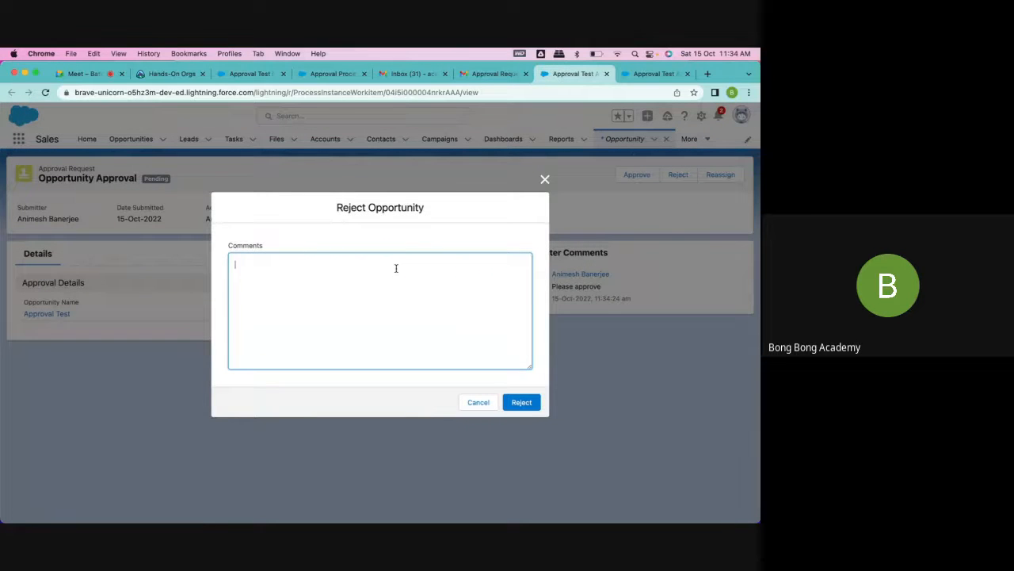
type("Reh")
key("BackSpace")
key("BackSpace")
type("ejected. Needs more info")
left_click(523, 406)
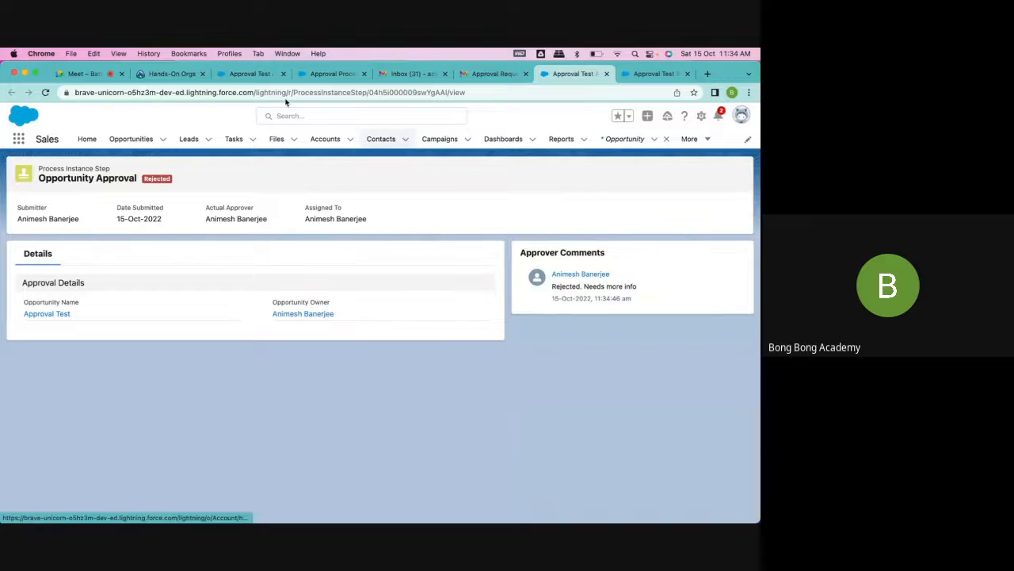
left_click(251, 73)
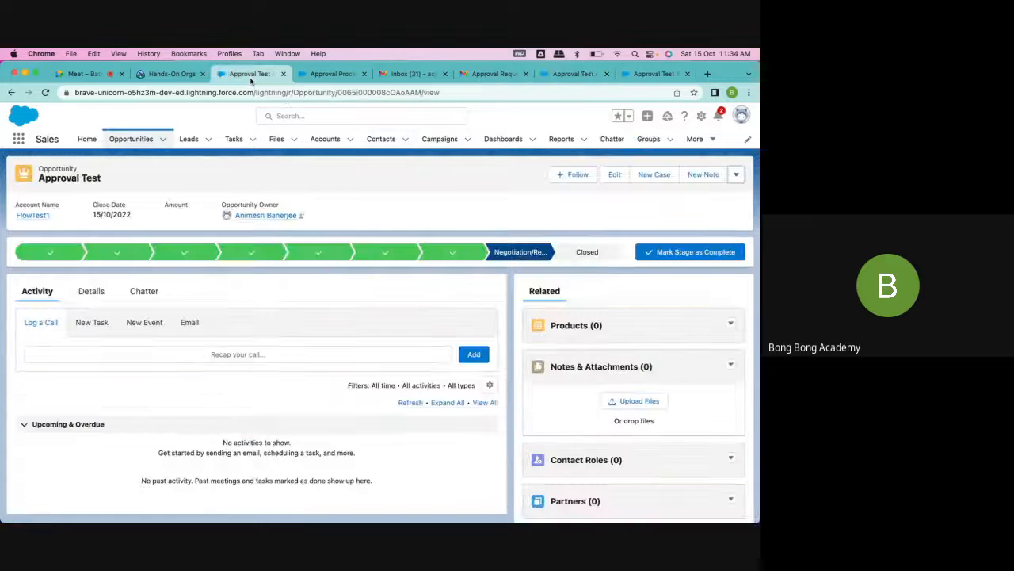
left_click(44, 93)
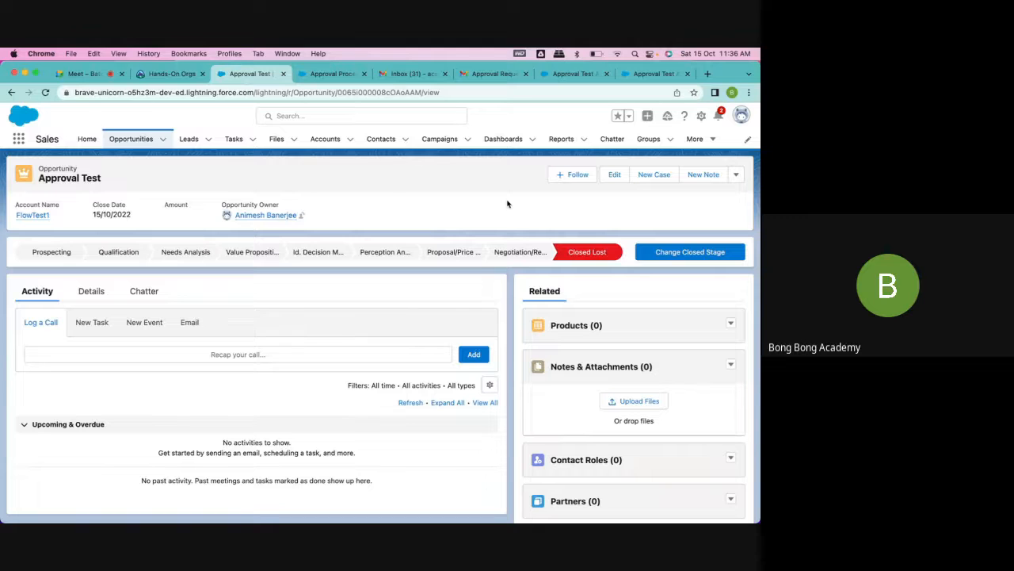
- Close the approval request, approver mailbox, Approval Processes and Approval Test browser tabs, and launch the Batch21 org from Trailhead's Hands-On Orgs page
left_click(650, 73)
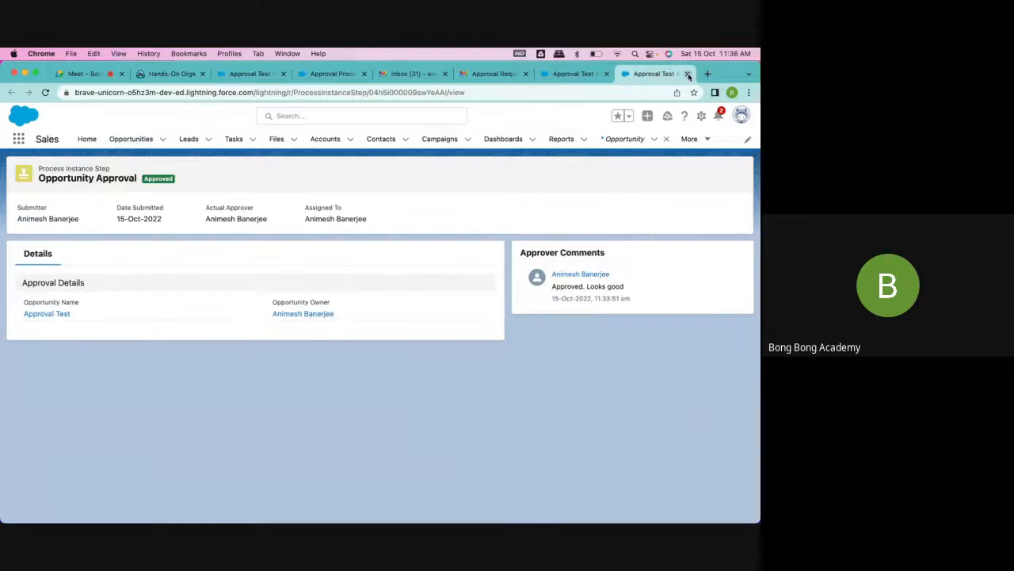
left_click(687, 74)
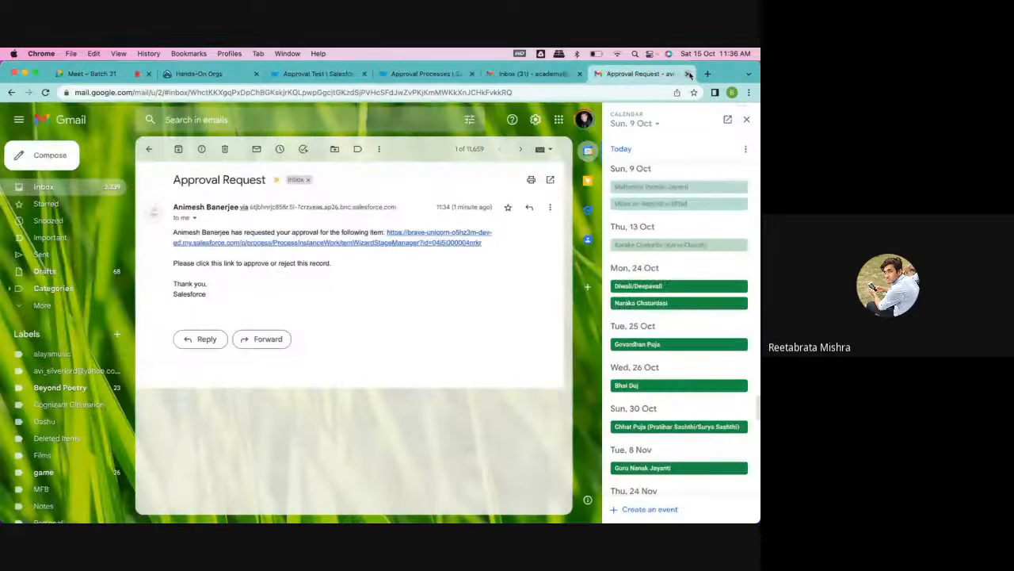
left_click(689, 74)
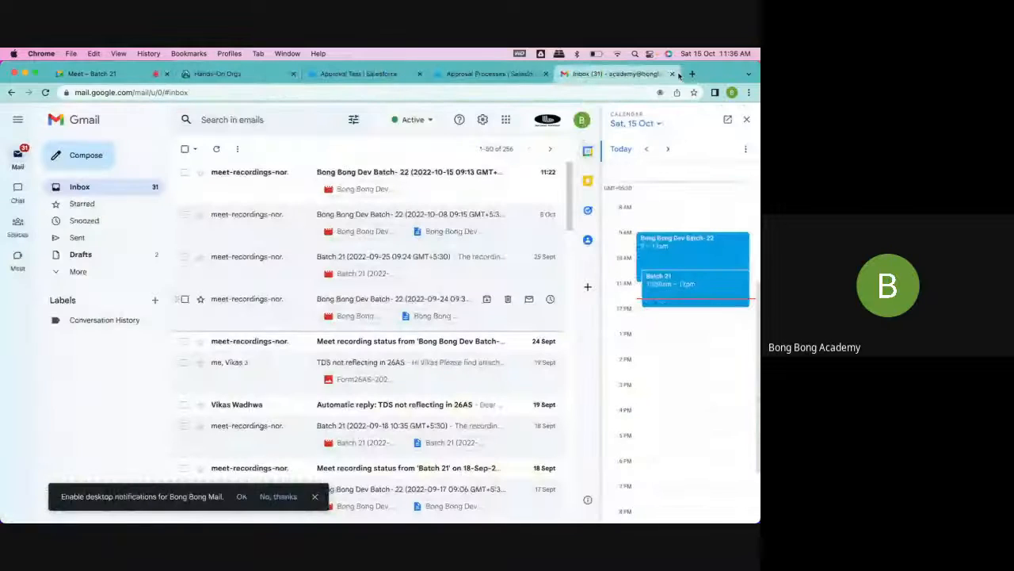
left_click(486, 73)
left_click(366, 73)
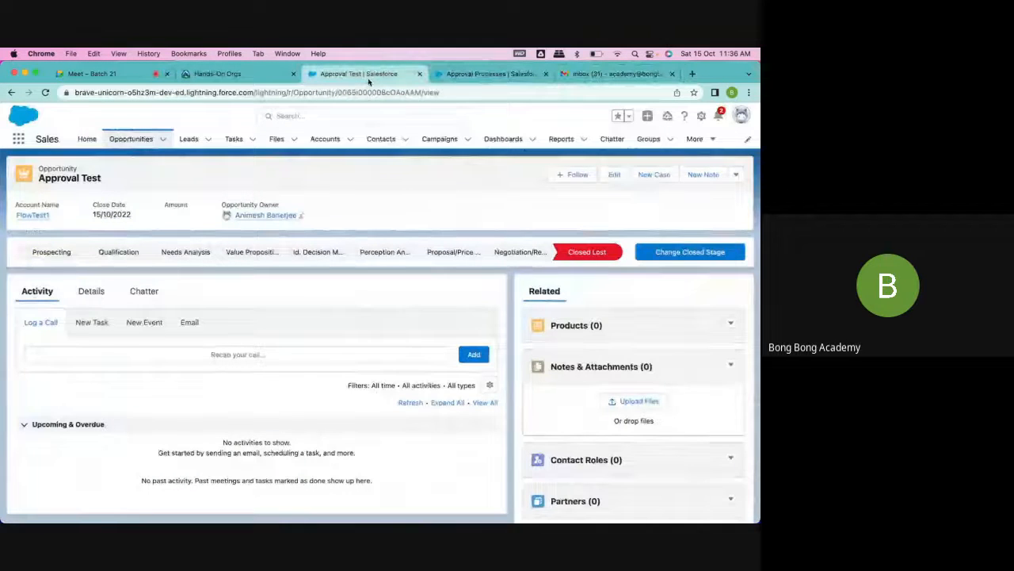
left_click(419, 74)
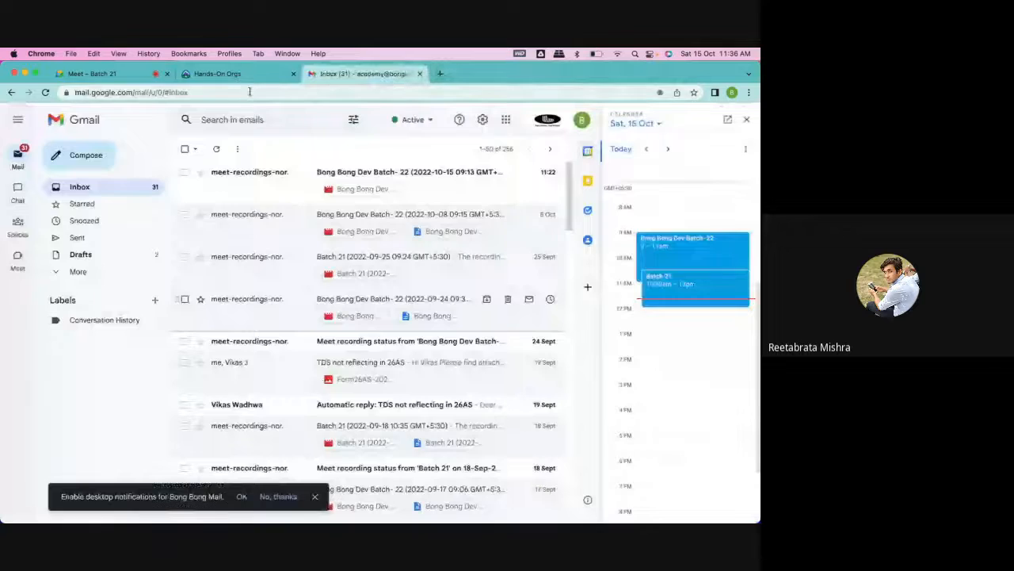
left_click(216, 74)
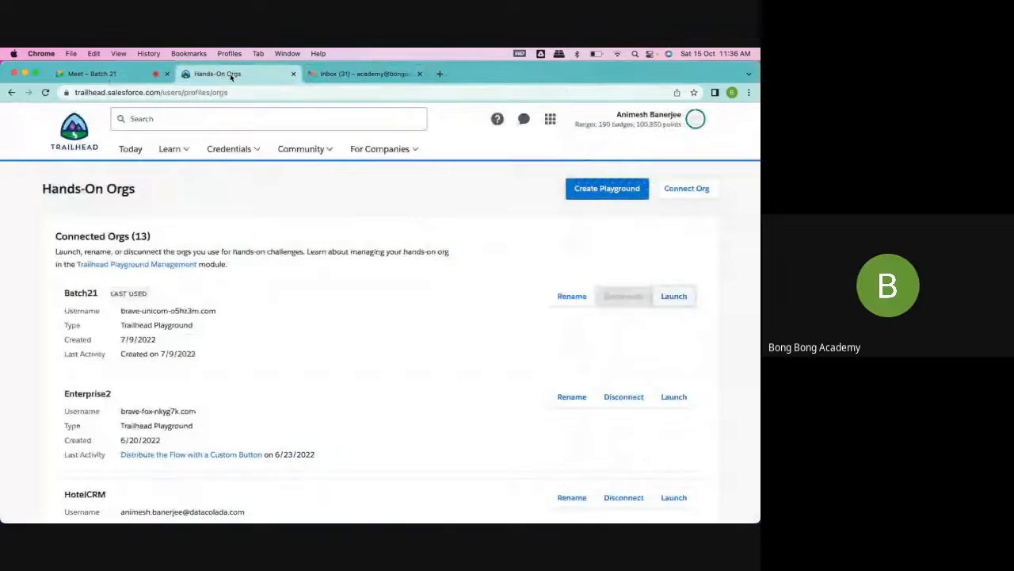
left_click(674, 296)
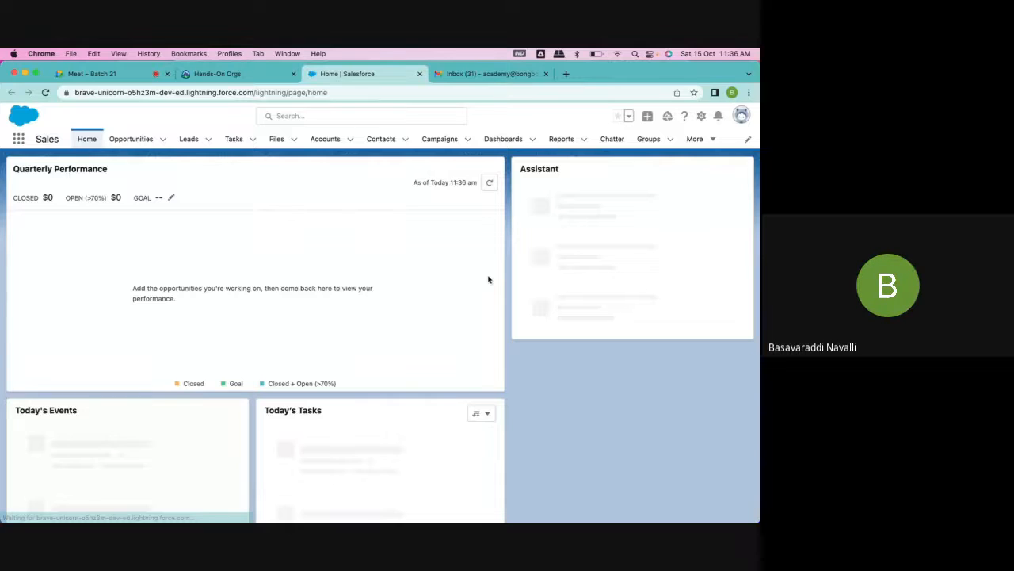
- Switch to the Batch 21 Google Meet call and stop presenting the screen
left_click(133, 79)
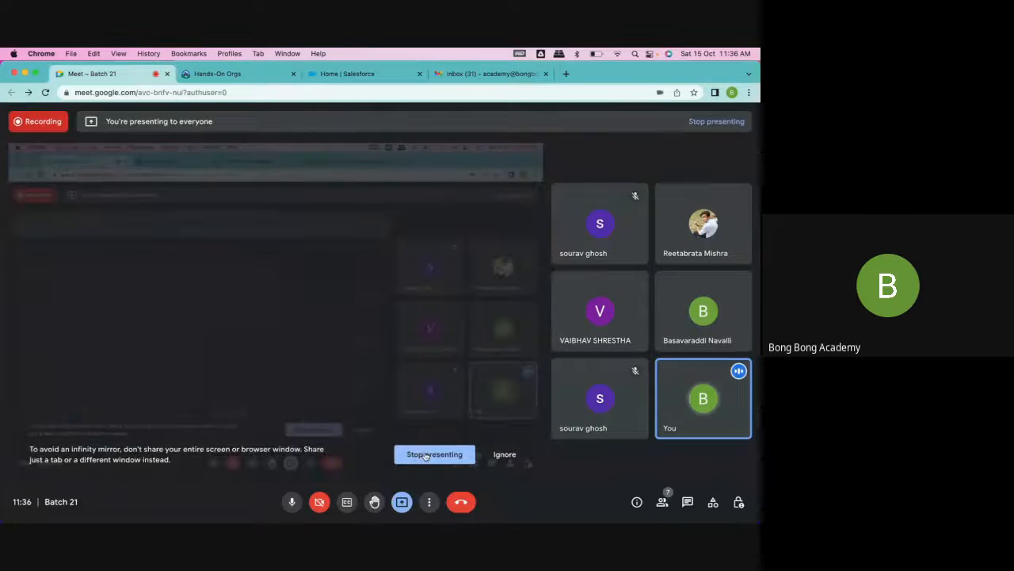
left_click(420, 453)
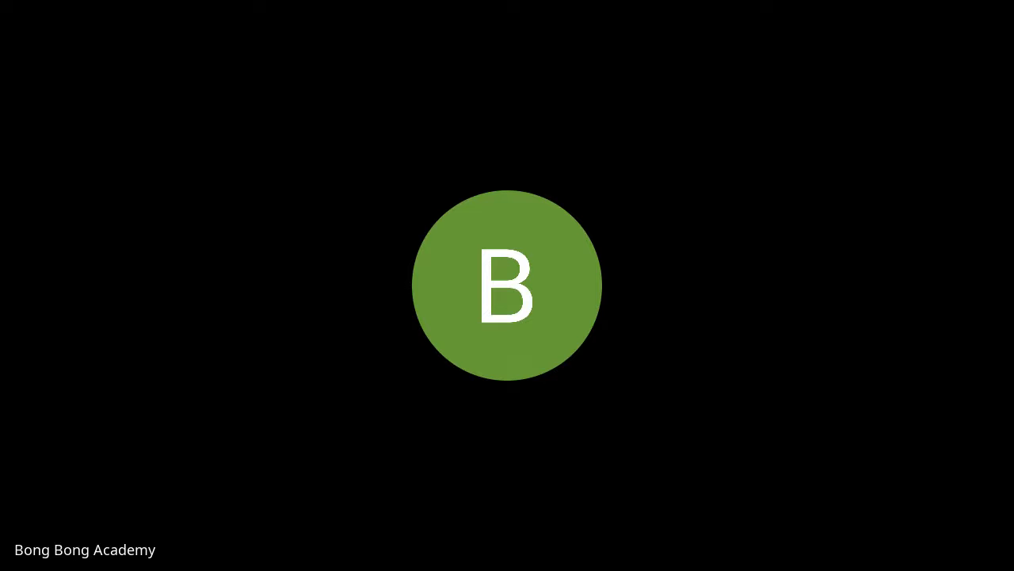